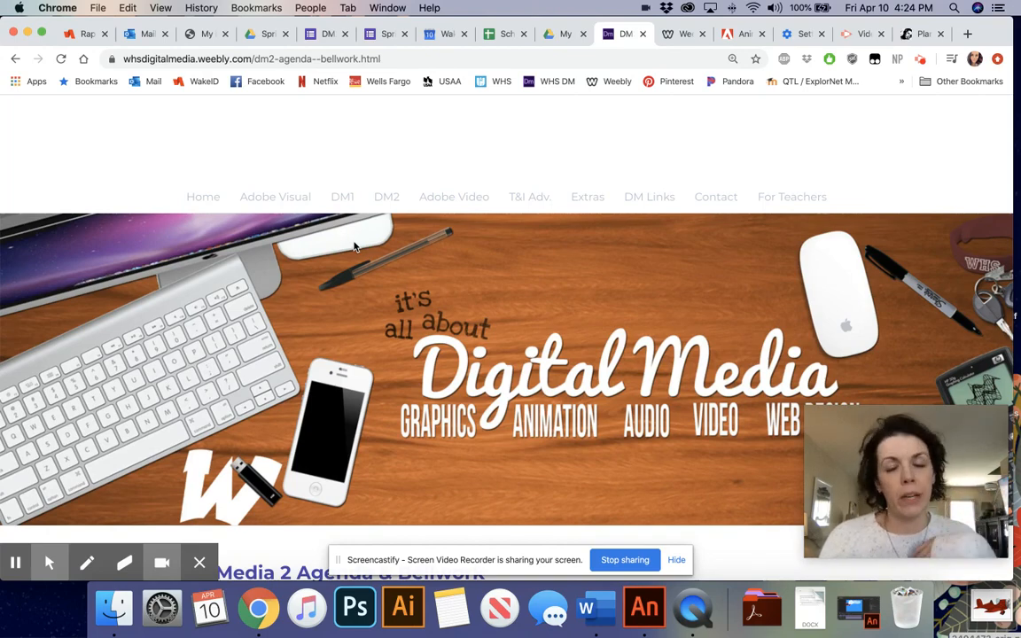
Step: Check the start of the DM2 Agenda & Bellwork page for the current week's entry and reload the page
scroll(354, 246, down, 5)
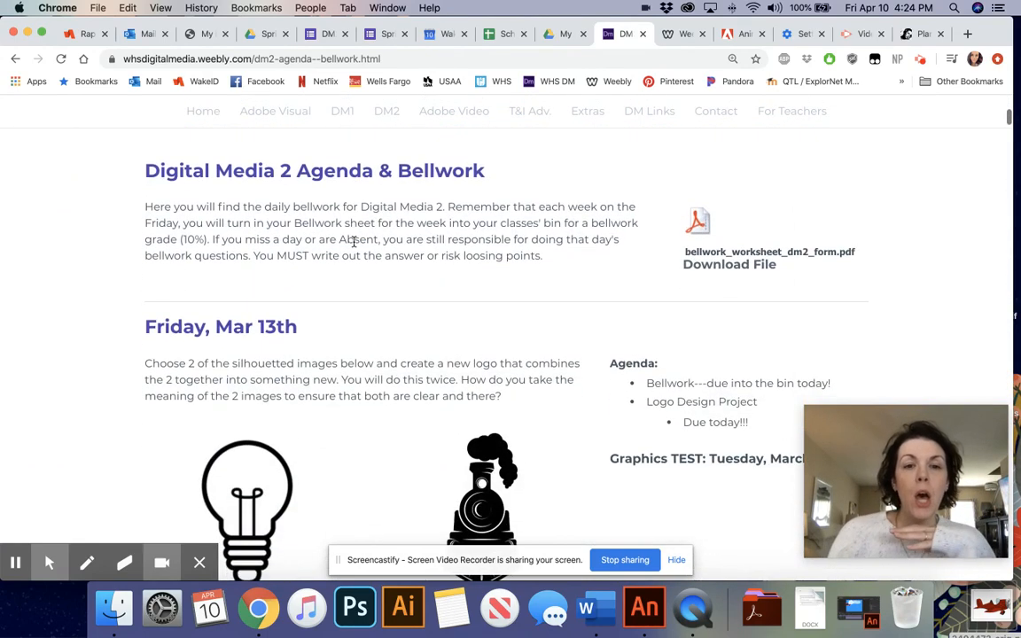
scroll(353, 242, up, 2)
click(61, 59)
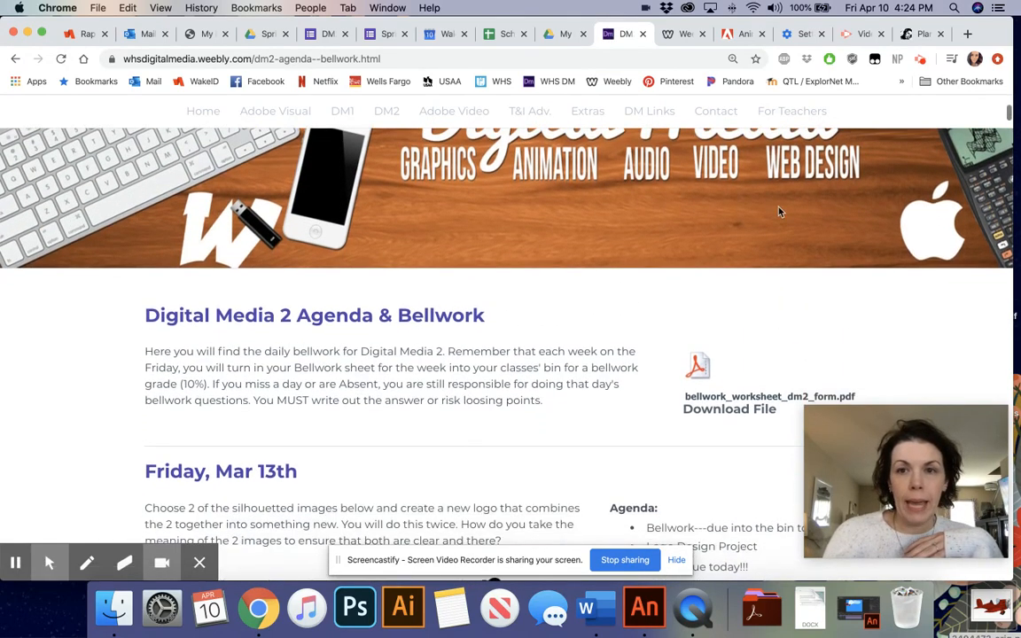
Step: Dismiss the publishing confirmation in the Weebly editor and reload the live DM2 Agenda & Bellwork page
click(679, 34)
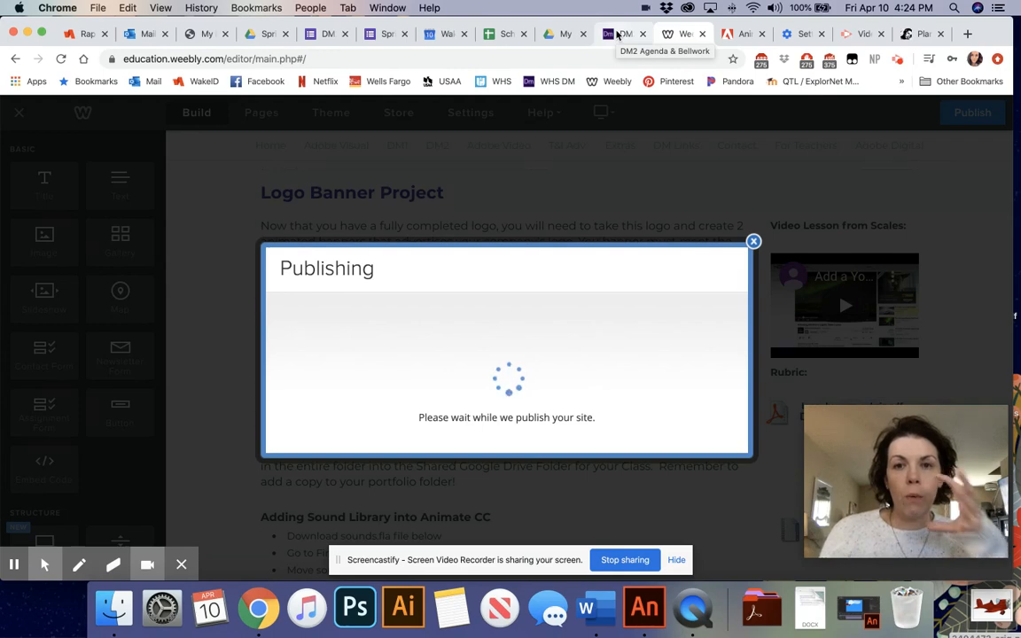
click(753, 203)
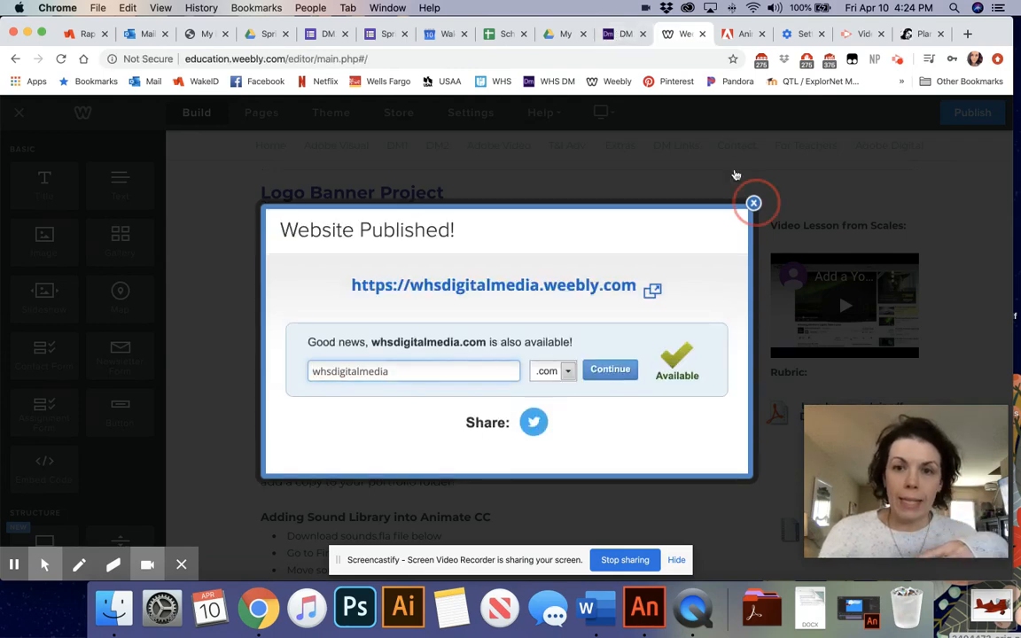
click(621, 34)
click(62, 59)
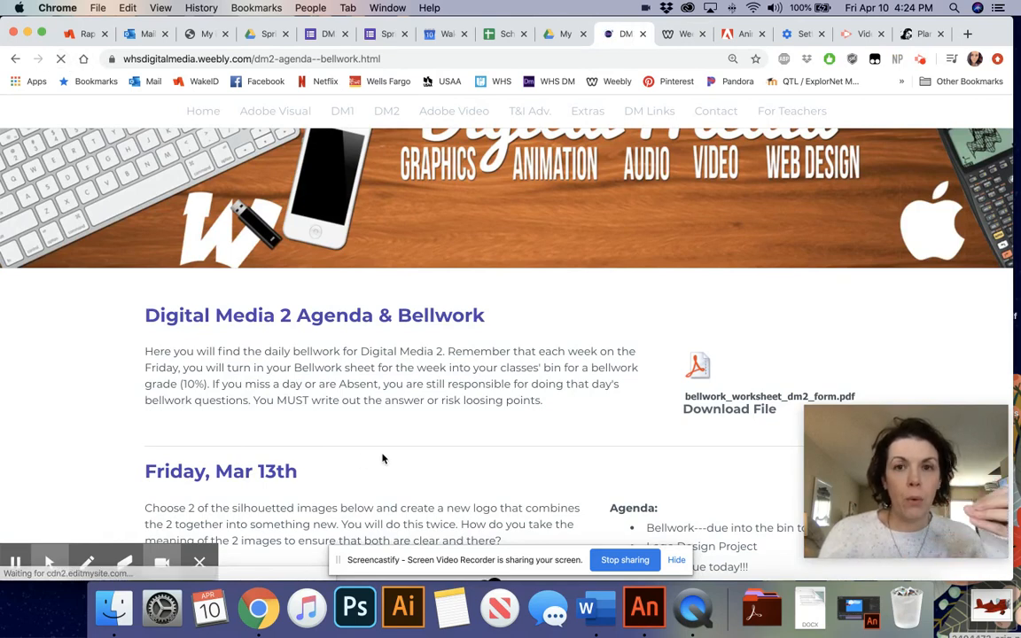
Step: Highlight the Logo Banner Project's requirements for 600 by 200 pixel size, sound, 15-second minimum length and 5 moving objects
scroll(383, 458, down, 10)
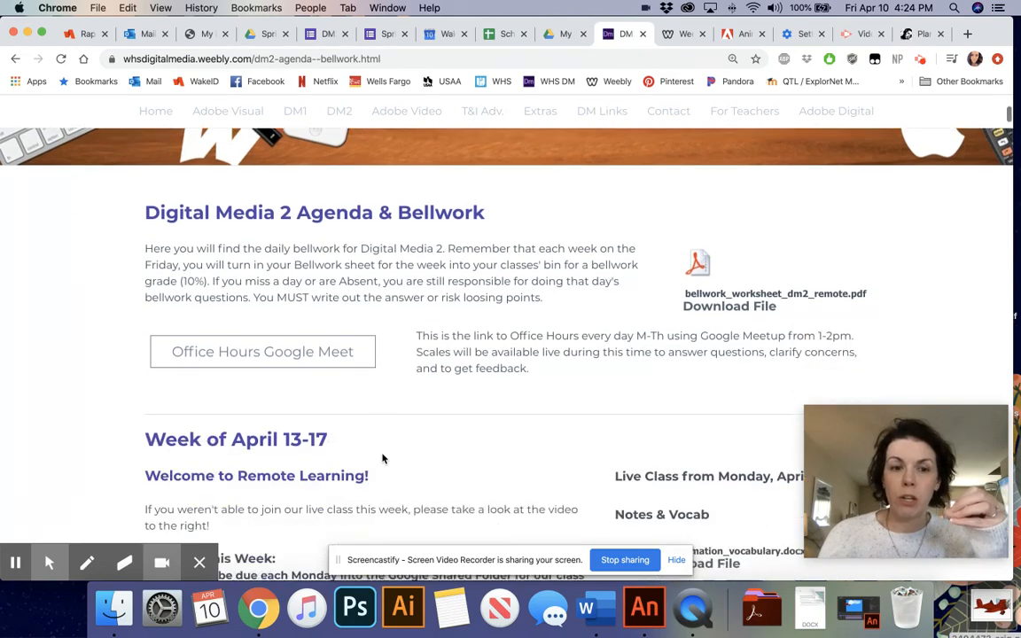
scroll(383, 459, down, 3)
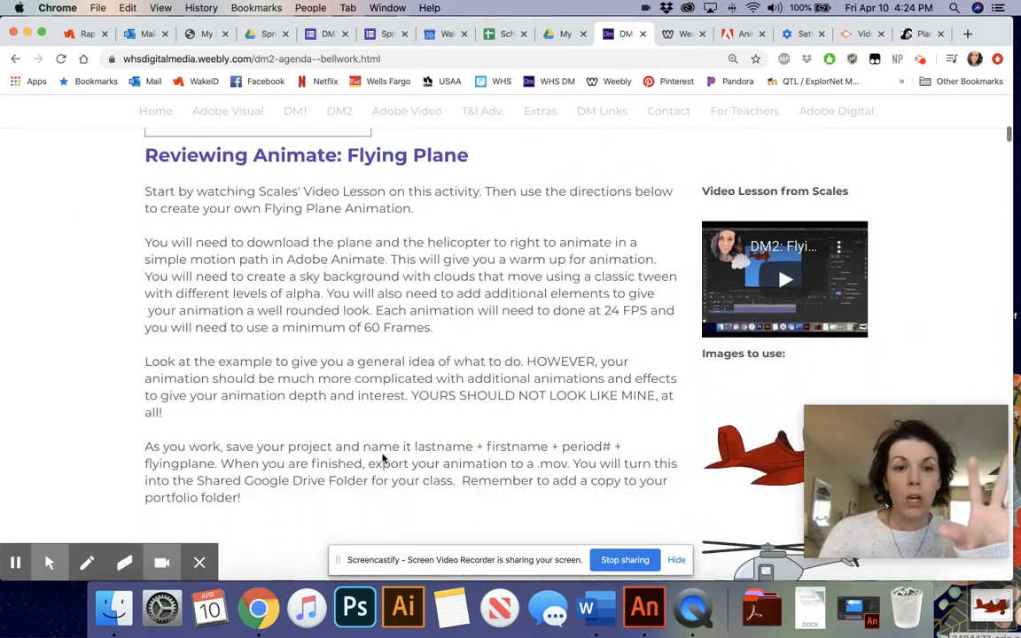
scroll(410, 284, down, 2)
scroll(411, 284, down, 5)
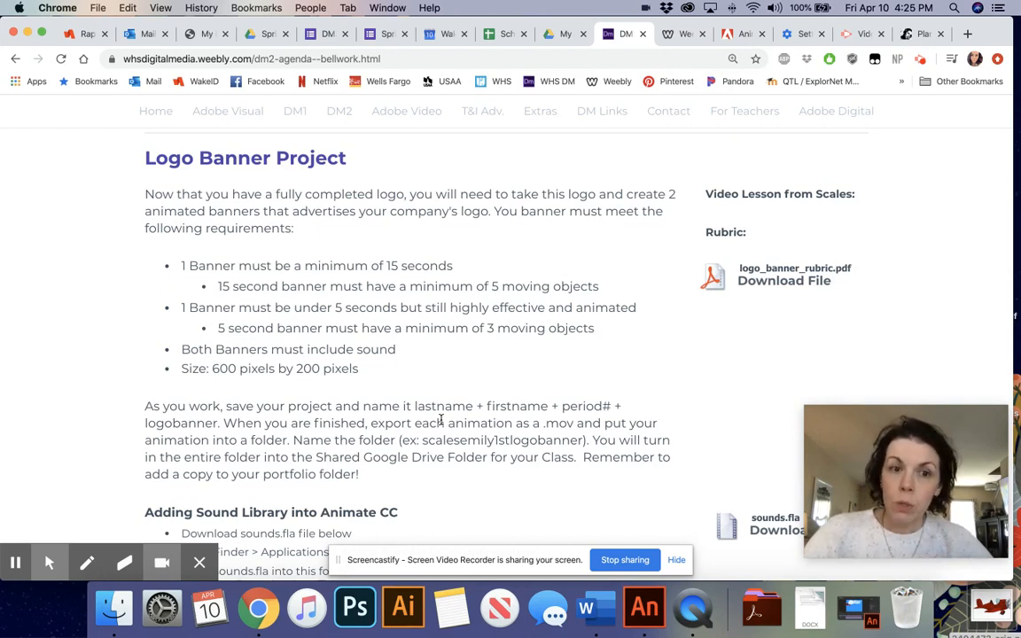
click(185, 368)
drag(184, 368, 357, 368)
drag(181, 350, 397, 352)
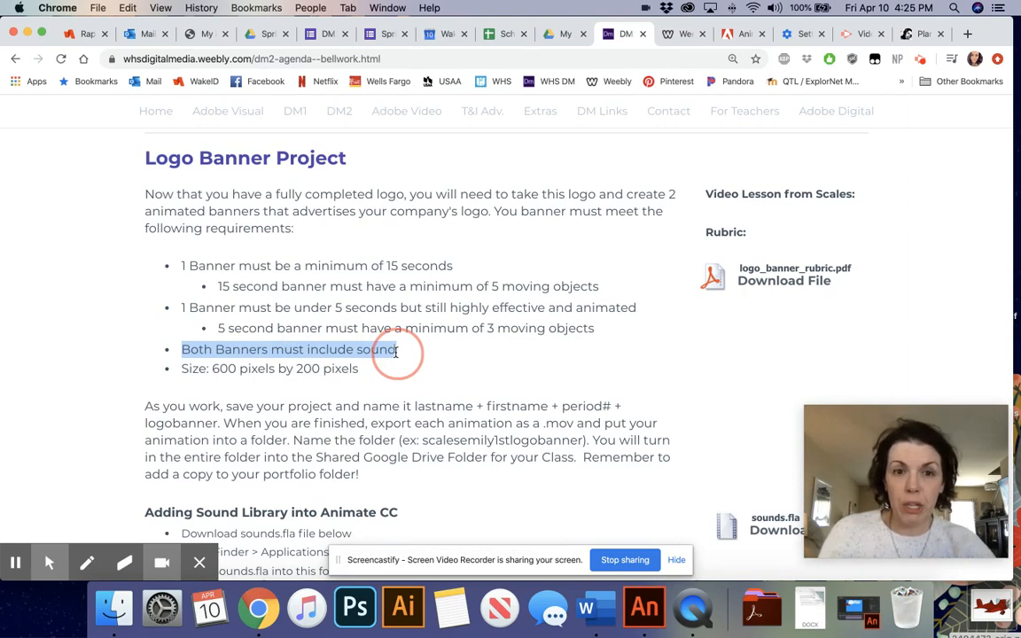
drag(188, 266, 453, 265)
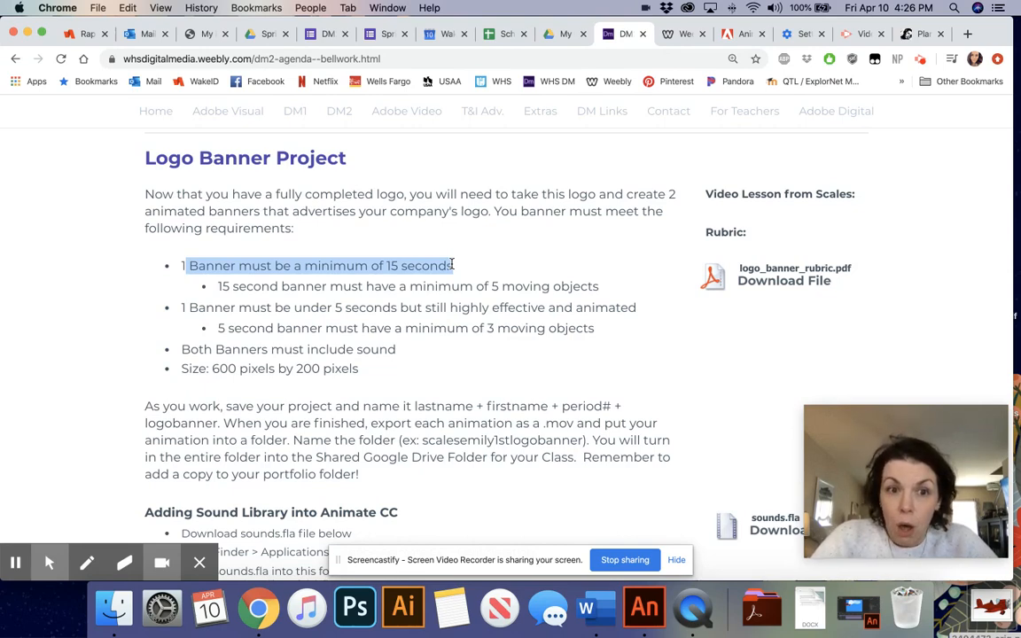
drag(493, 284, 499, 284)
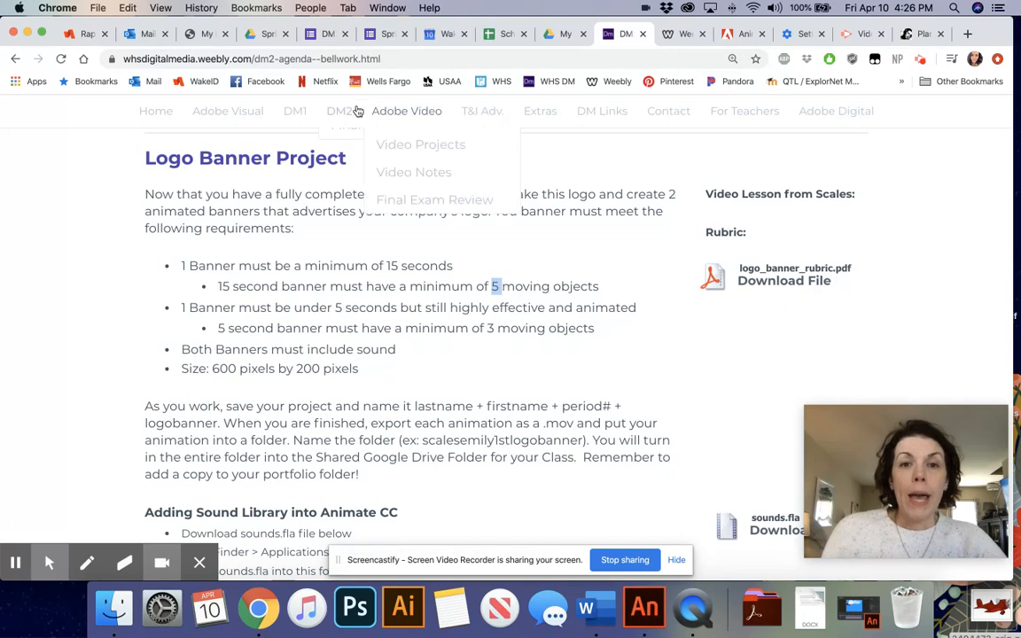
Step: Open the DM2 Animation Projects page and view the animated example below the logo banner instructions
mouse_move(343, 113)
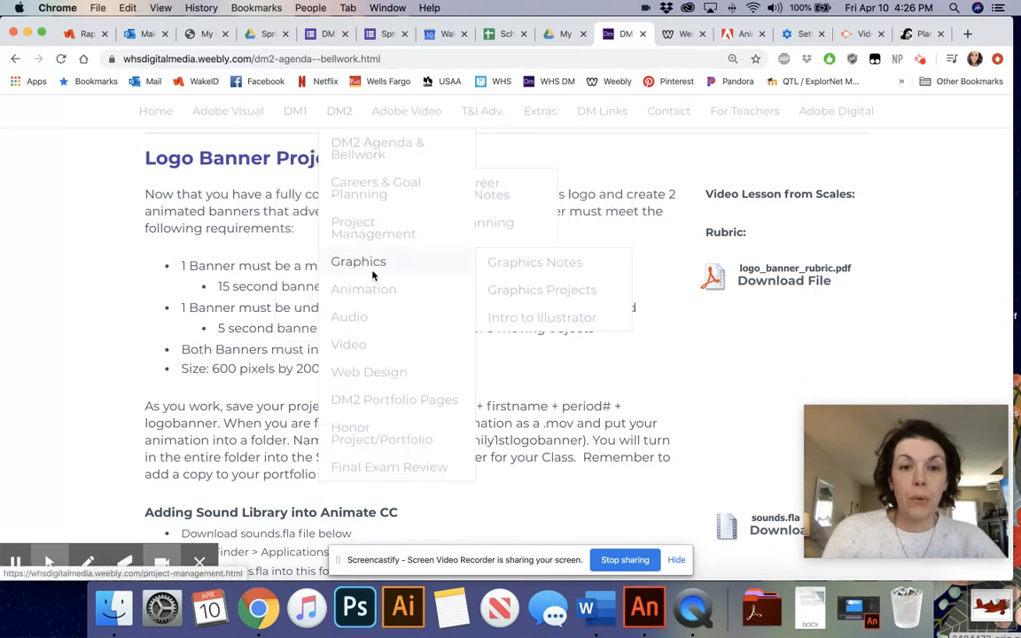
mouse_move(373, 289)
click(573, 327)
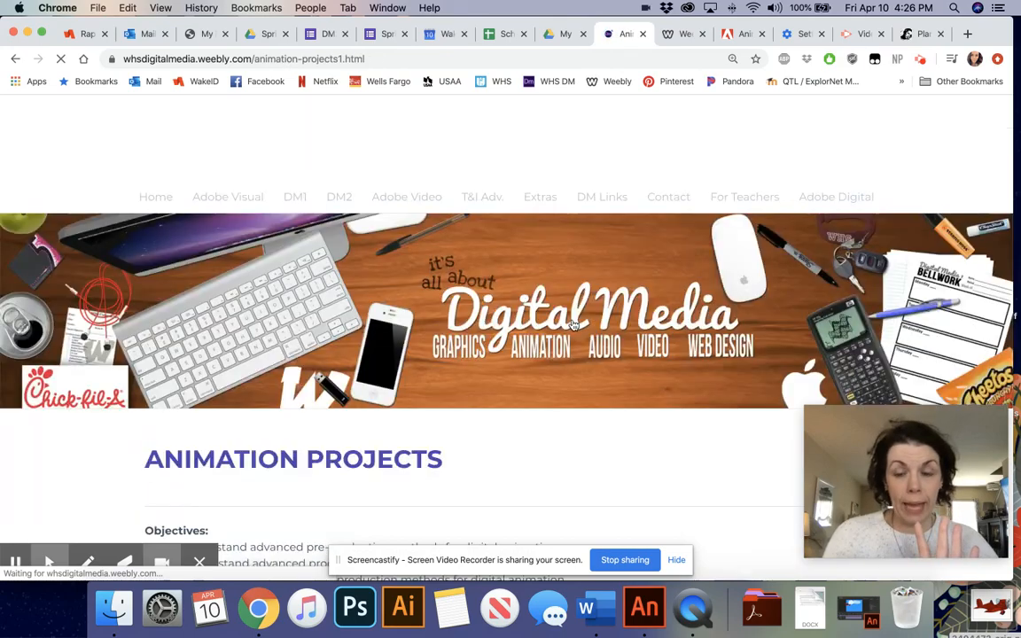
scroll(573, 326, down, 10)
scroll(573, 326, down, 6)
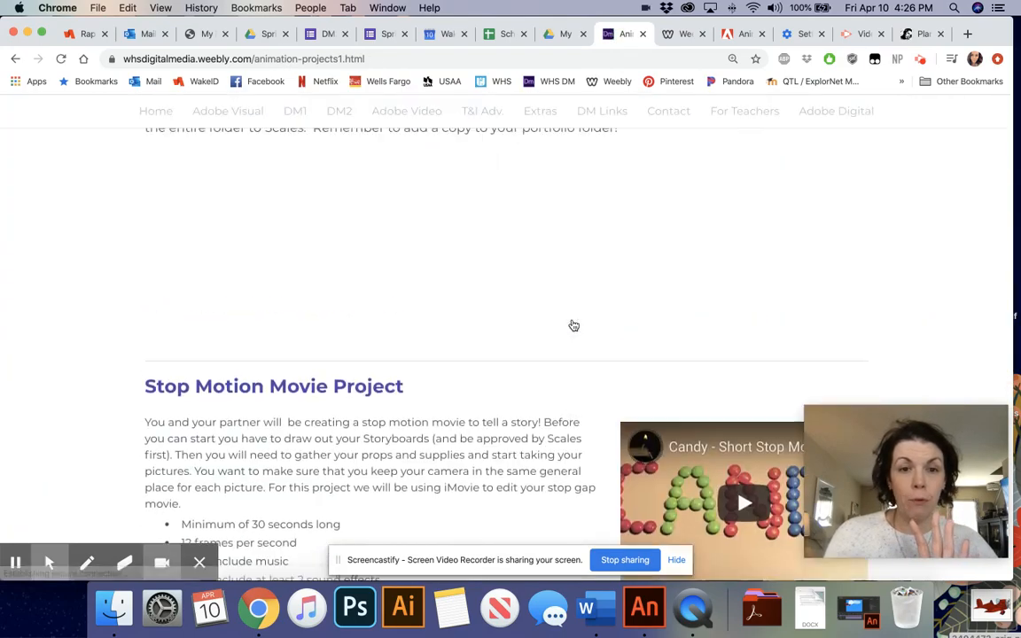
scroll(557, 323, up, 3)
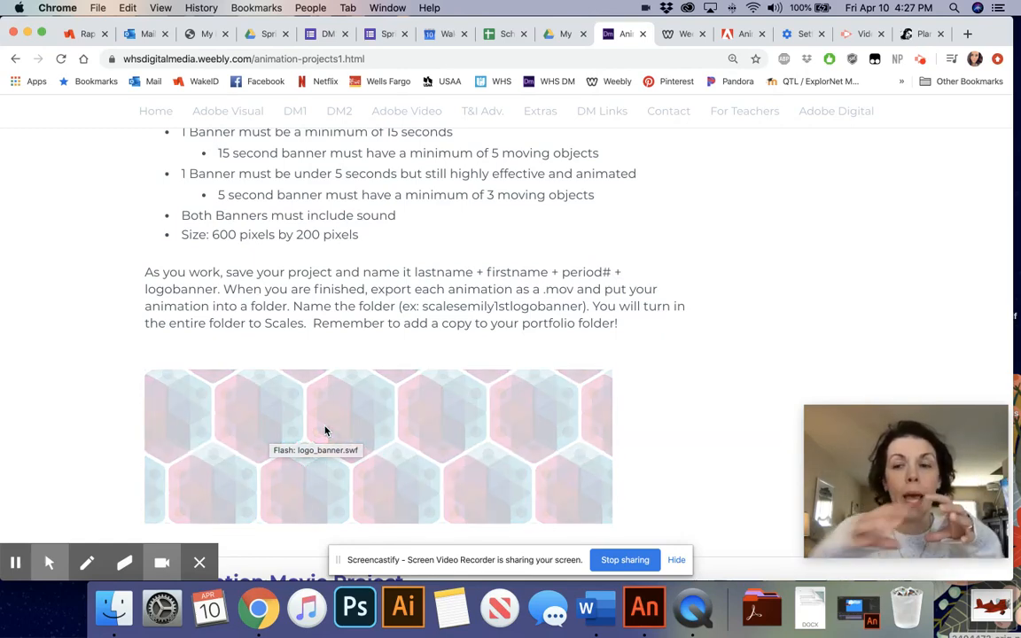
Step: Open the DM1 Animation Projects page and review its motion path, Bouncing Balls and Flying Text tutorials
mouse_move(295, 115)
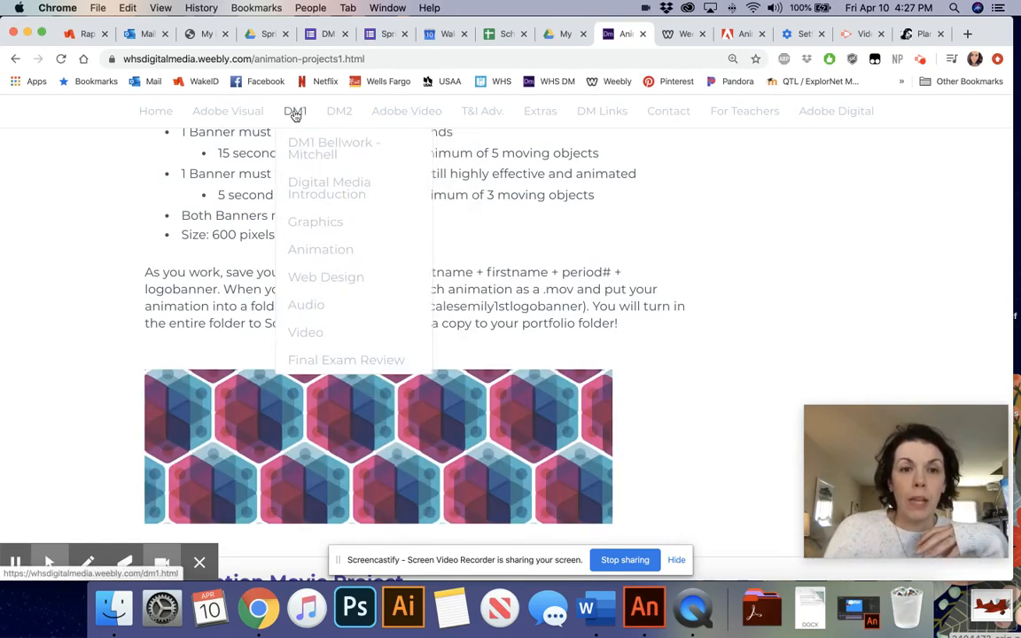
mouse_move(310, 253)
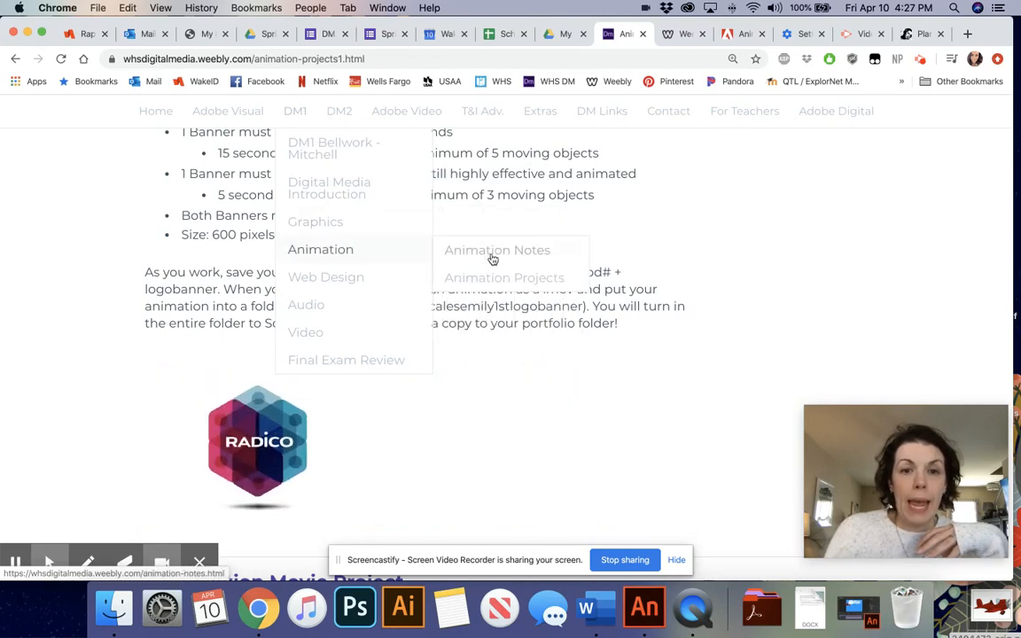
click(497, 280)
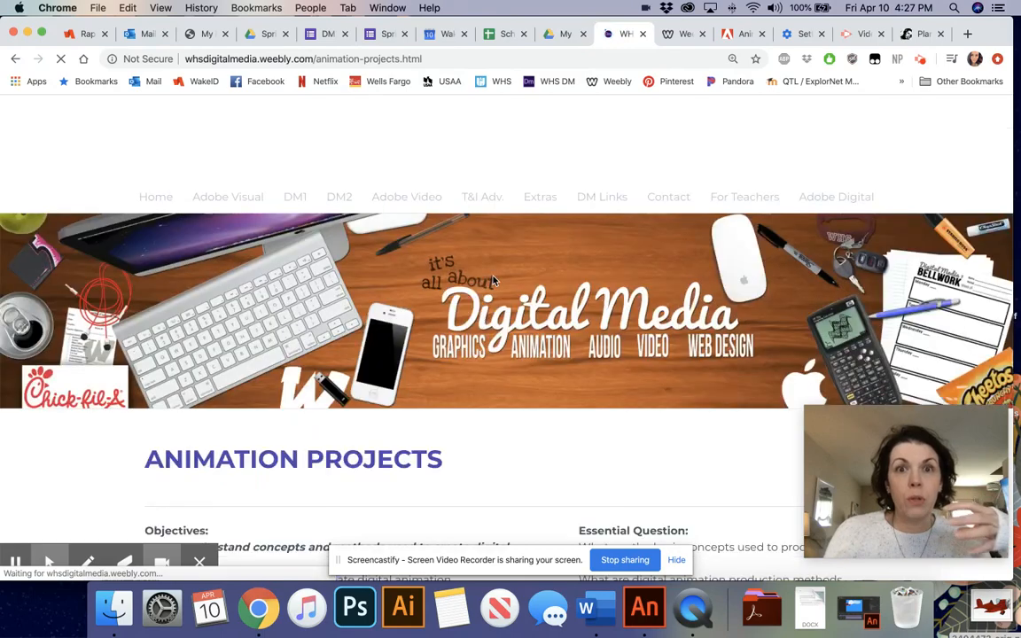
scroll(494, 280, down, 5)
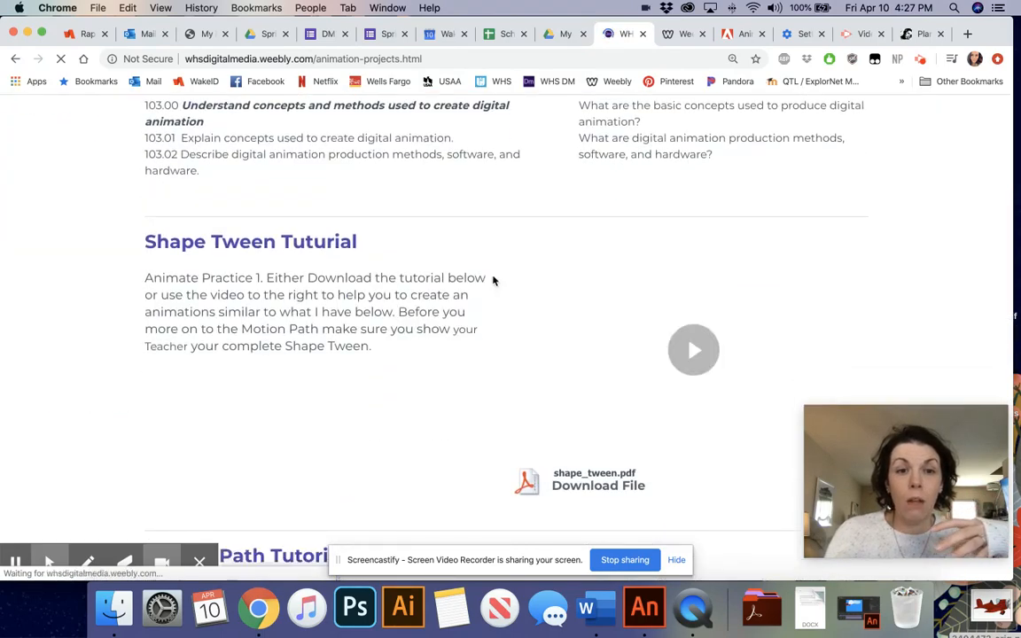
scroll(412, 282, down, 4)
scroll(412, 282, down, 6)
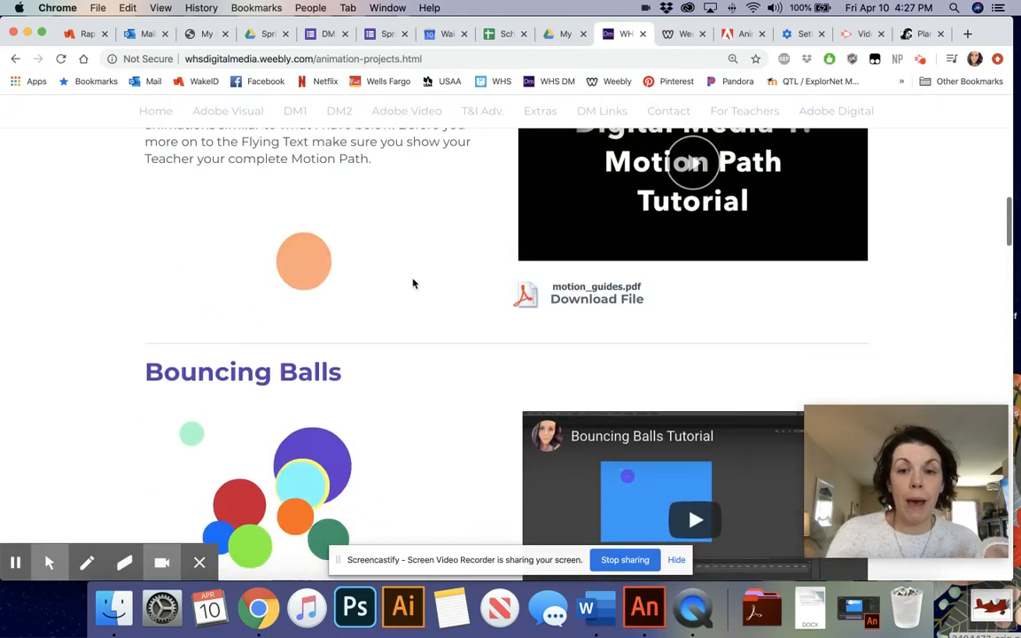
scroll(412, 282, down, 8)
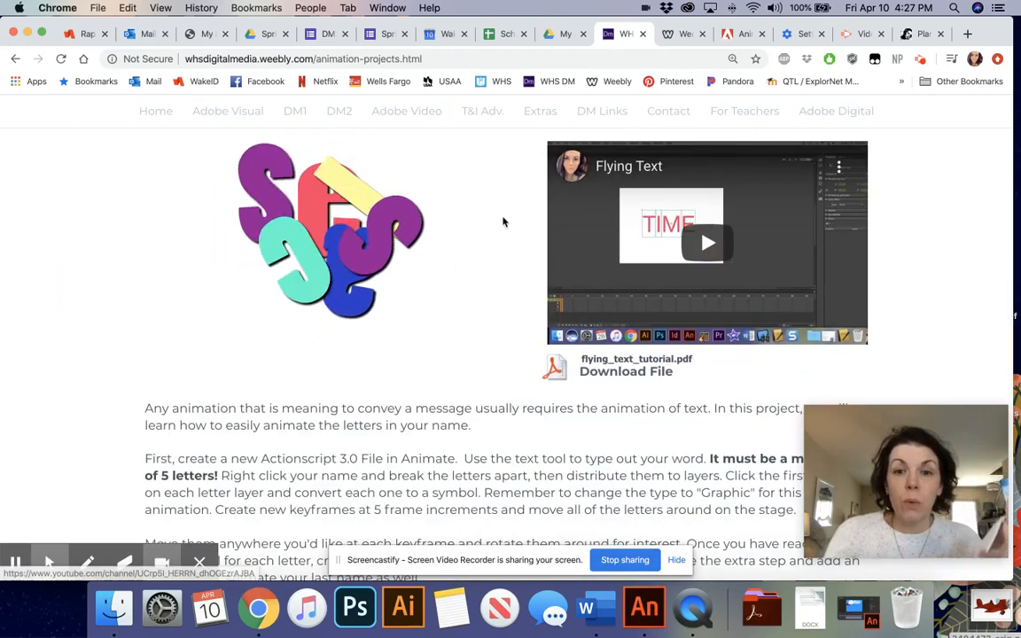
scroll(464, 216, up, 3)
scroll(464, 215, up, 3)
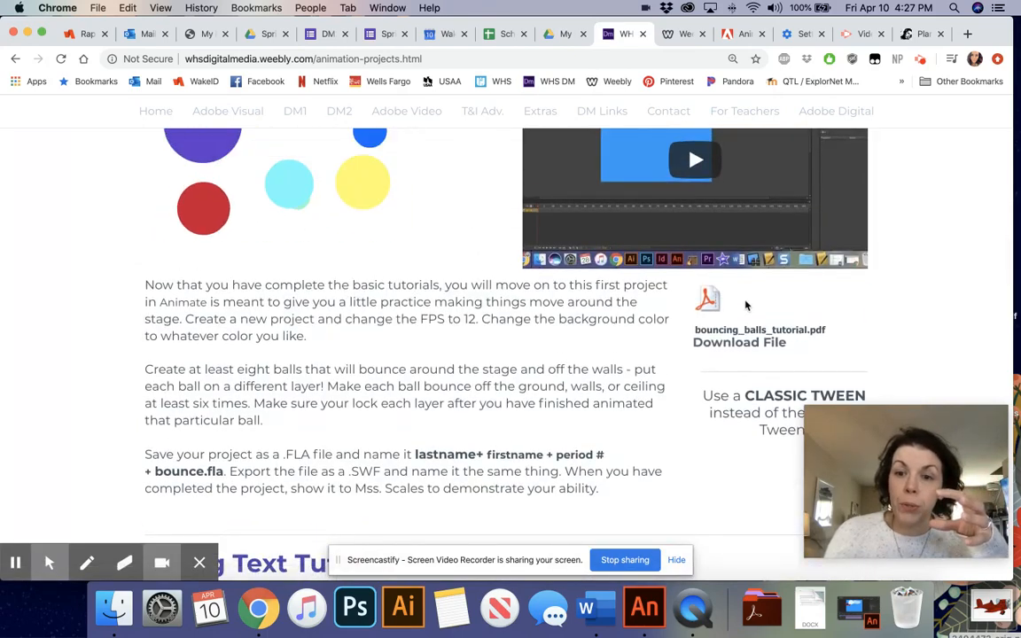
scroll(745, 305, up, 1)
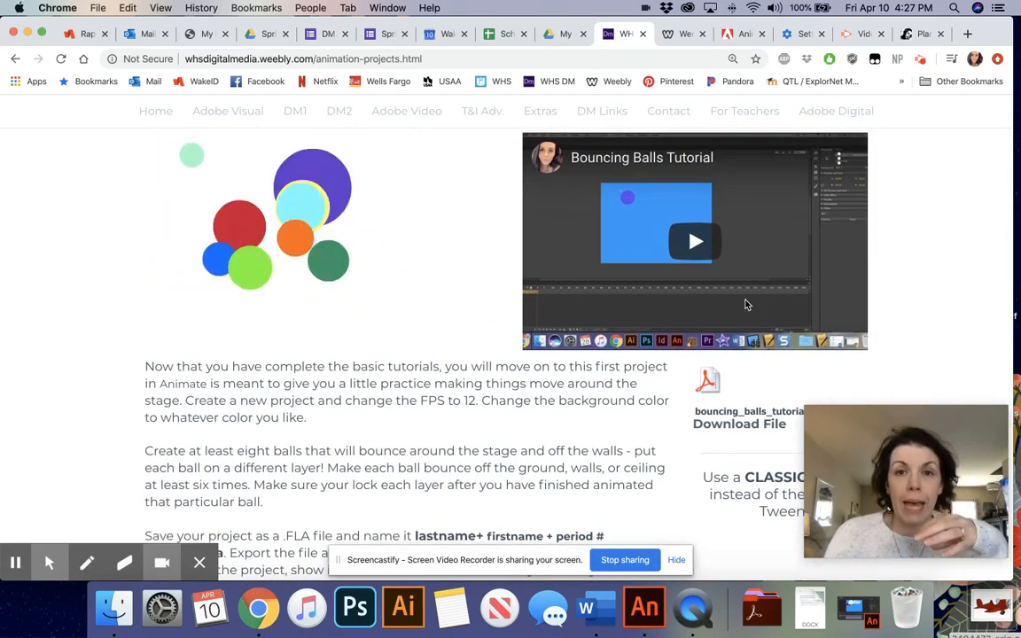
scroll(746, 305, up, 10)
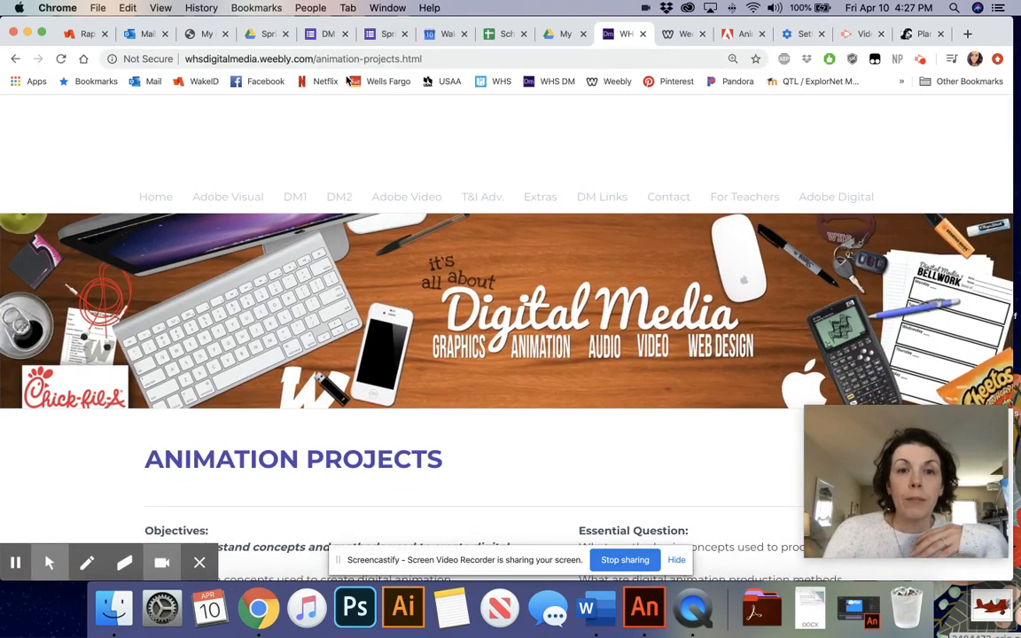
Step: Return to DM2 Agenda & Bellwork and highlight ".mov" and "Shared Google Drive Folder for your" in the Logo Banner Project instructions
click(347, 243)
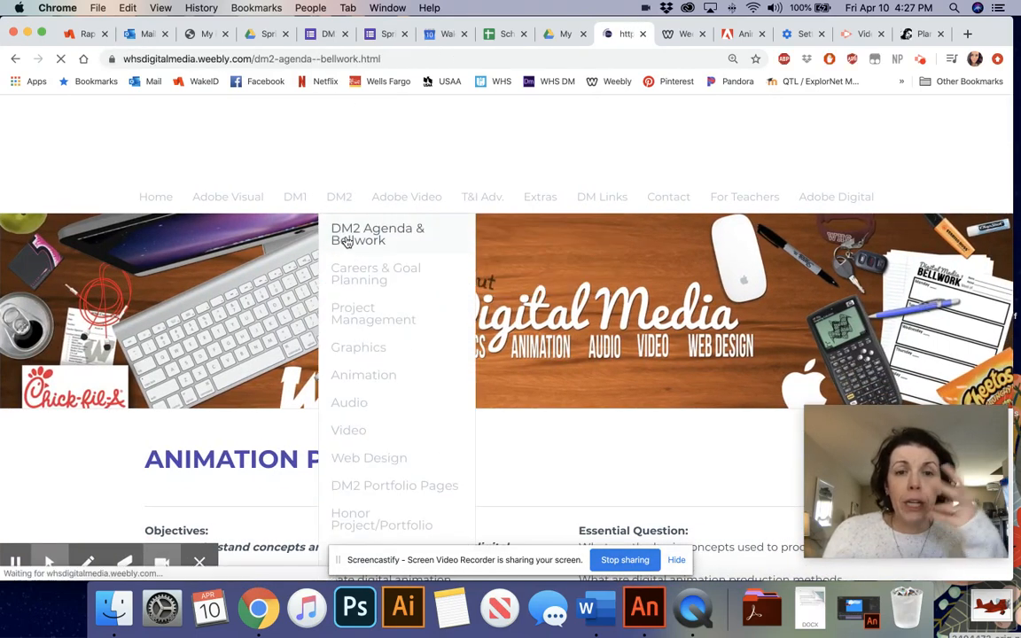
scroll(348, 241, down, 15)
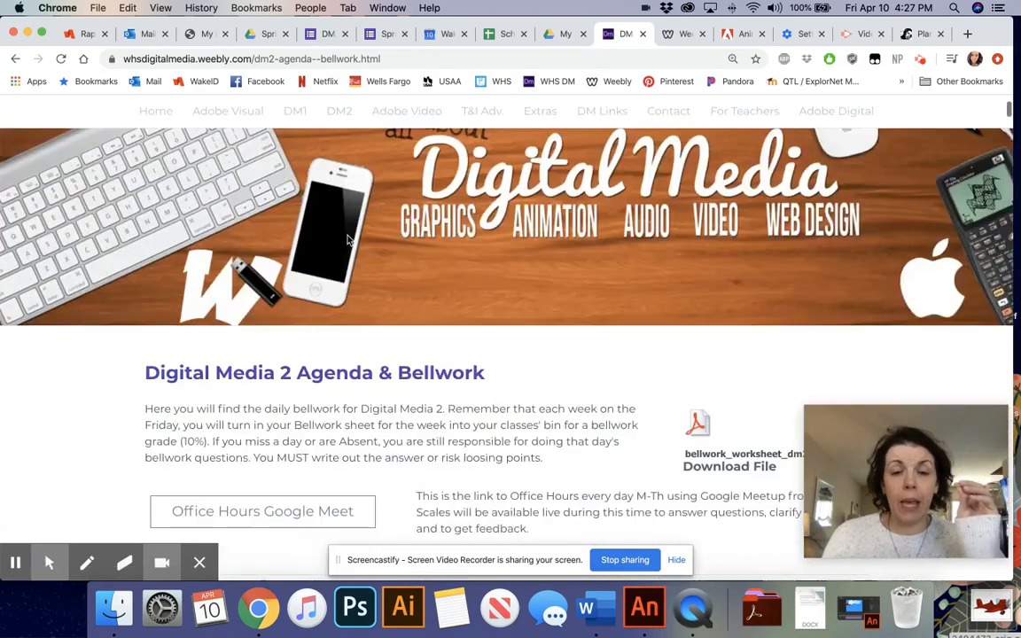
scroll(348, 240, down, 5)
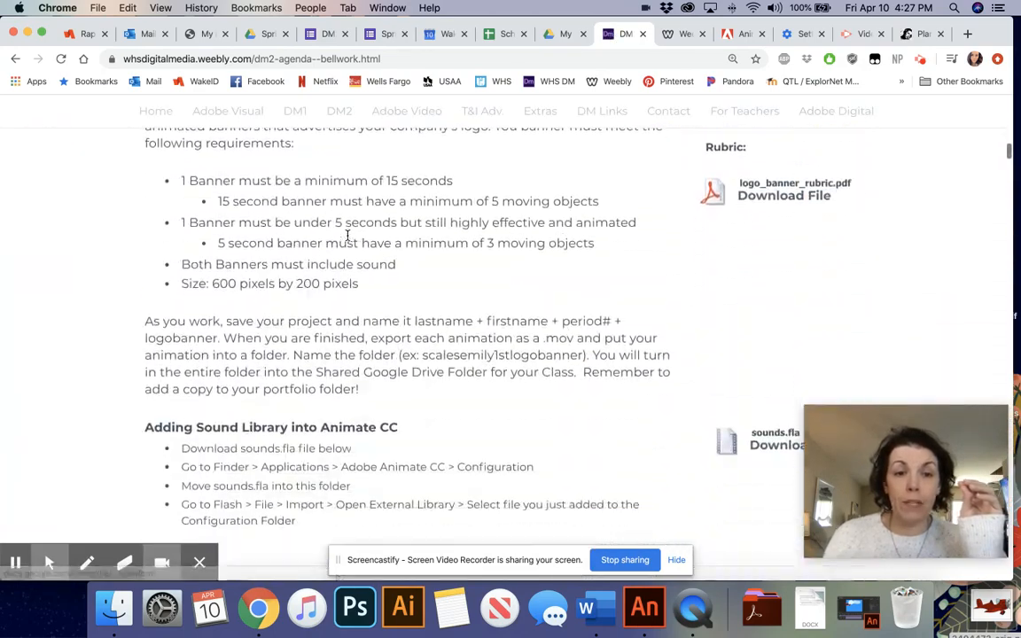
scroll(348, 234, up, 2)
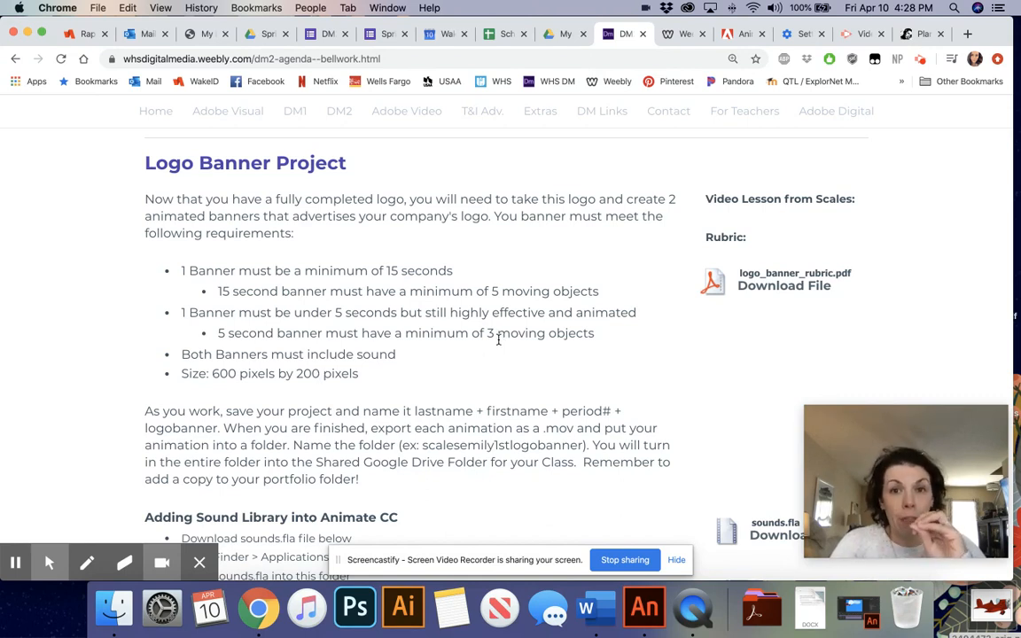
drag(543, 429, 572, 429)
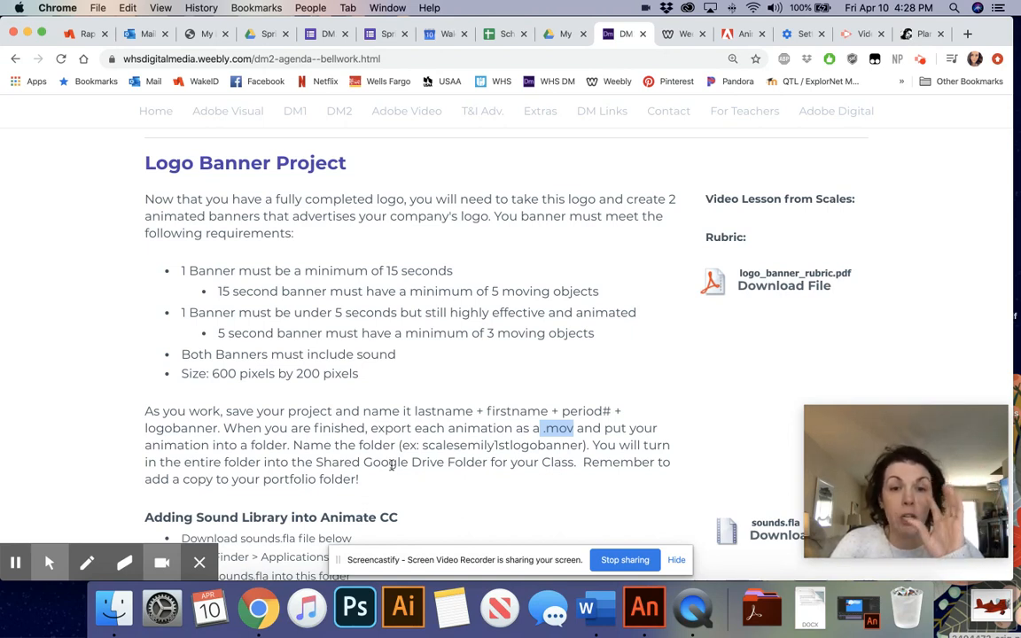
drag(315, 462, 537, 467)
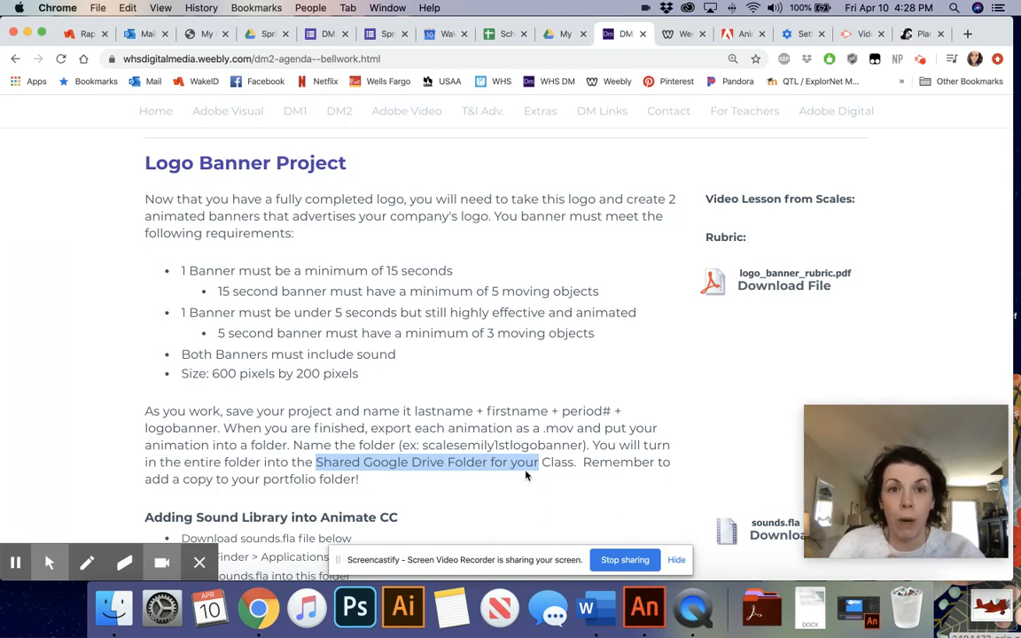
Step: Review the steps for adding the sound library into Animate CC and highlight the requirement "Both Banners must include sound"
scroll(526, 476, down, 3)
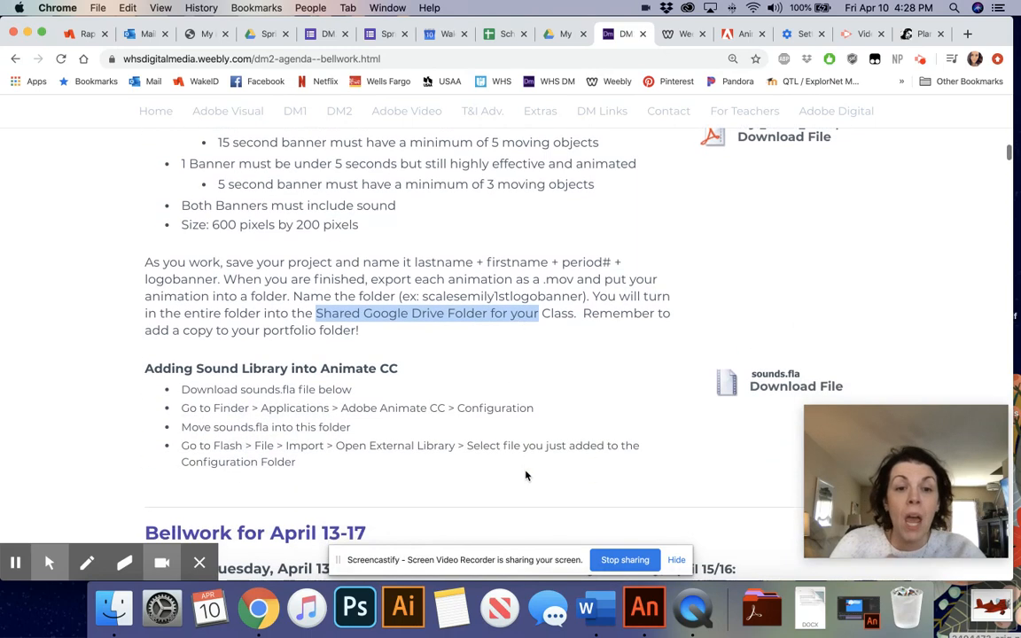
scroll(530, 464, down, 2)
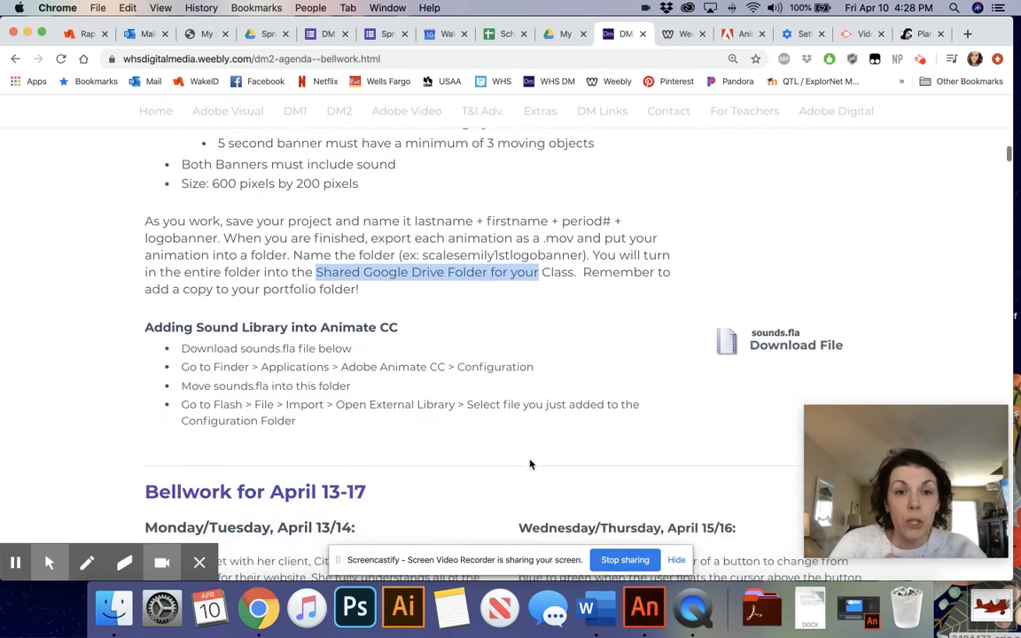
scroll(530, 464, up, 3)
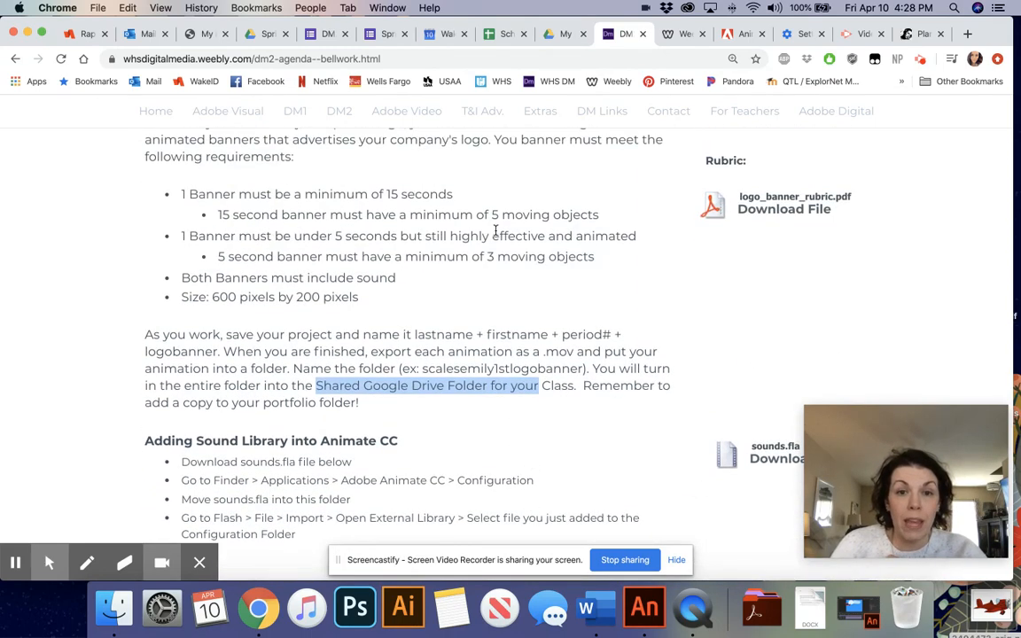
scroll(496, 237, up, 2)
click(497, 269)
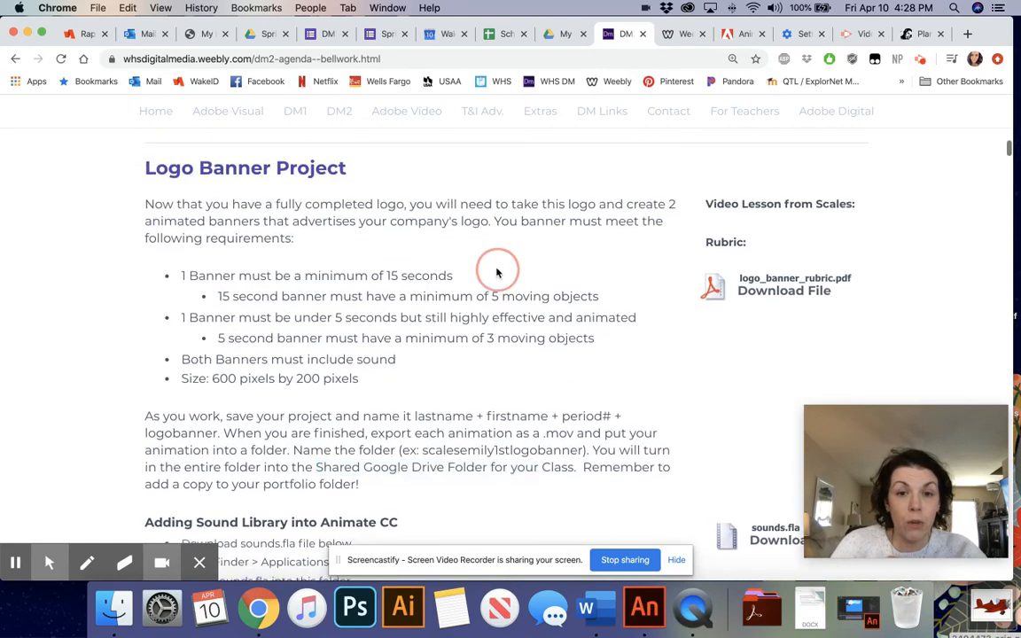
drag(397, 358, 182, 358)
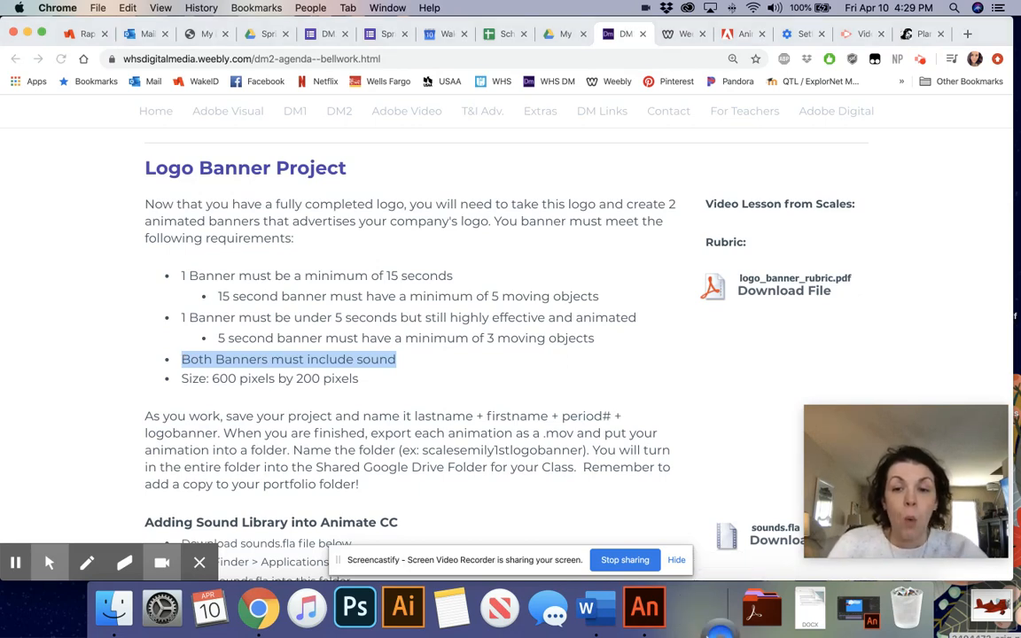
Step: Return to the class website in Chrome and highlight the "Adding Sound Library into Animate CC" heading and its instructions
click(646, 610)
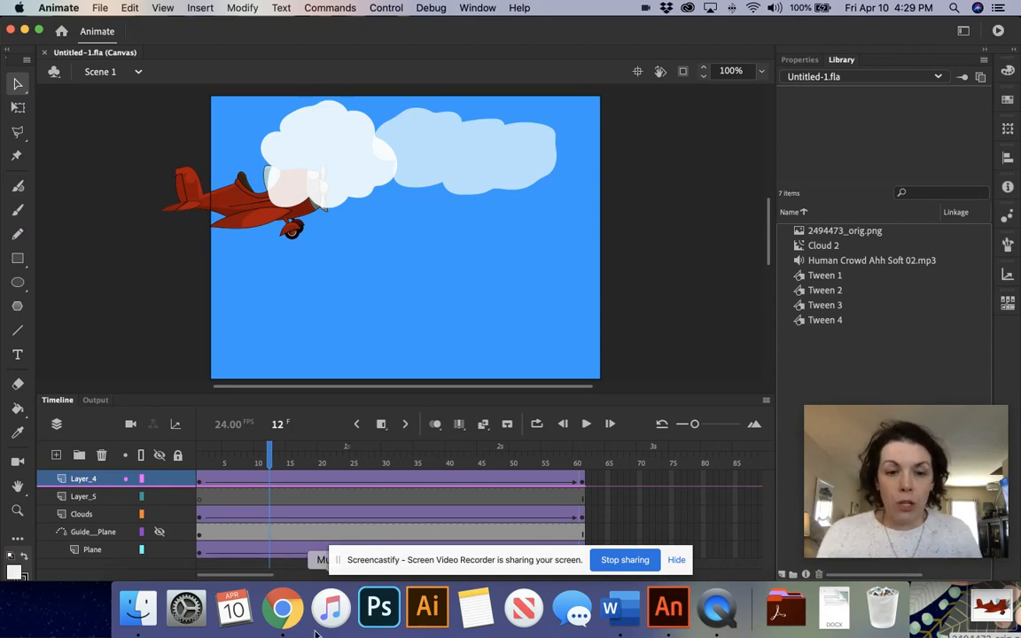
click(281, 608)
scroll(421, 377, down, 6)
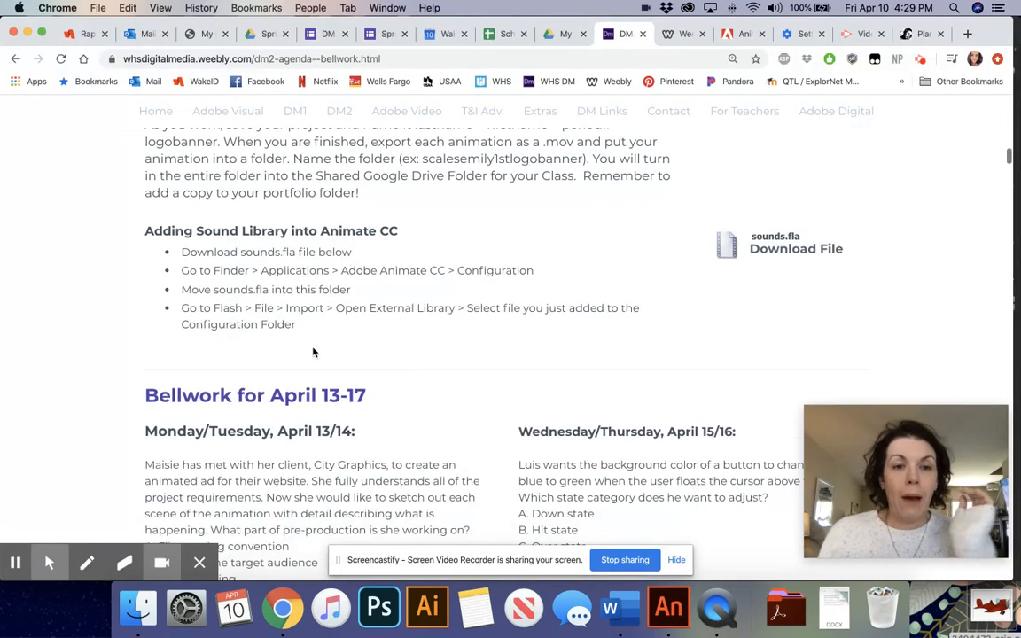
drag(145, 230, 306, 328)
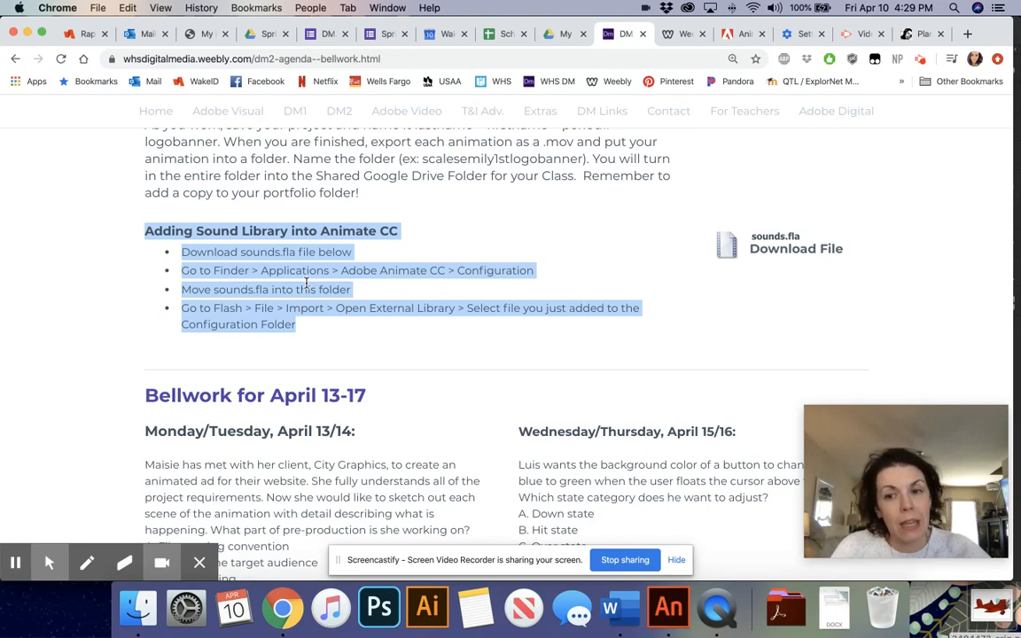
Step: Switch to Animate and open sounds.fla from the DM2 April 13-17 folder as an external library
click(663, 611)
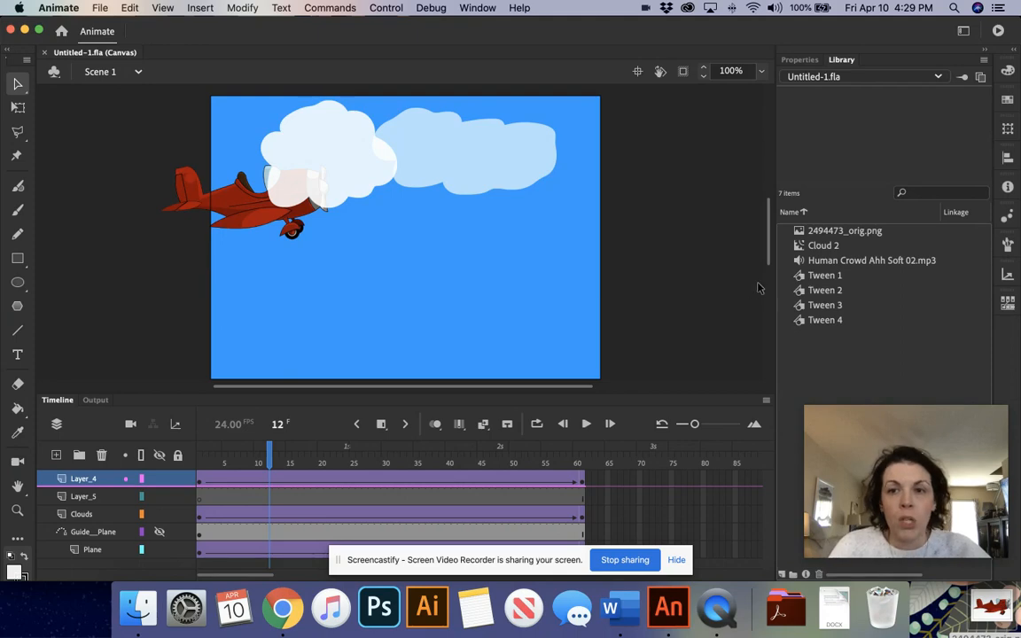
click(784, 260)
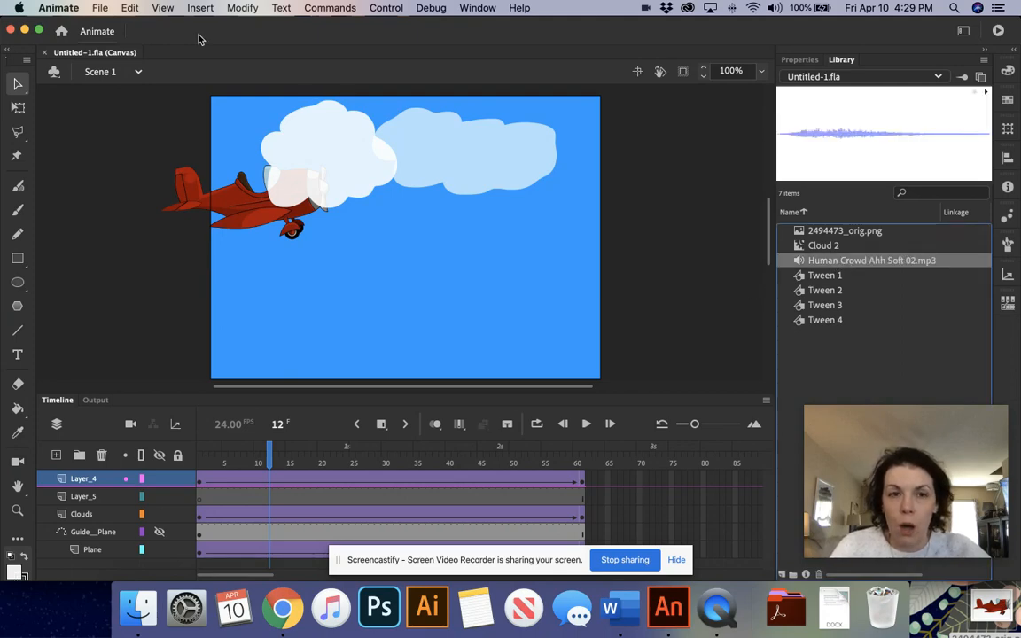
click(99, 7)
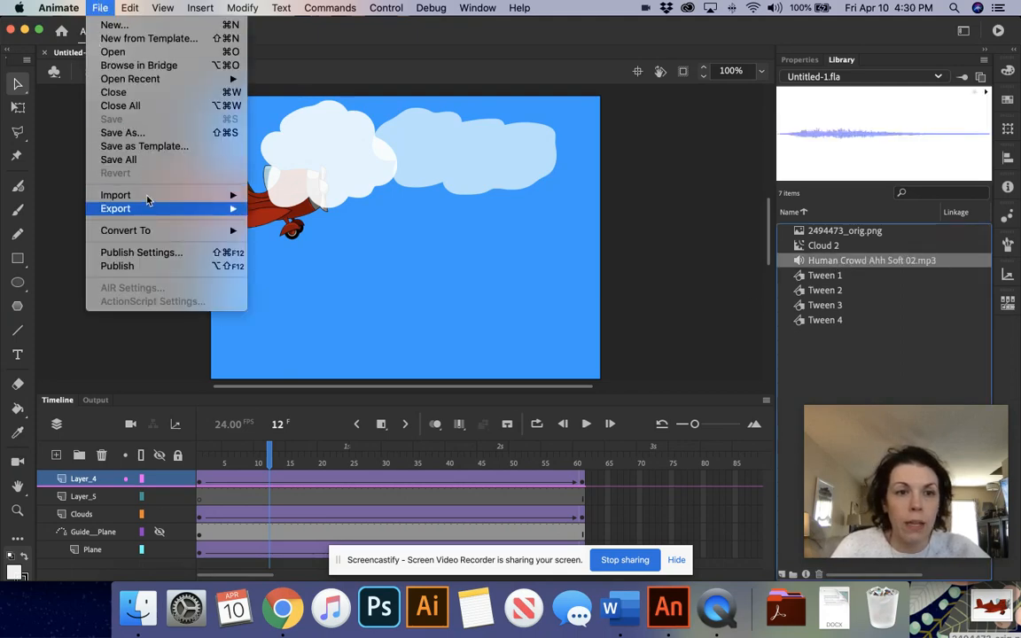
mouse_move(147, 196)
click(321, 228)
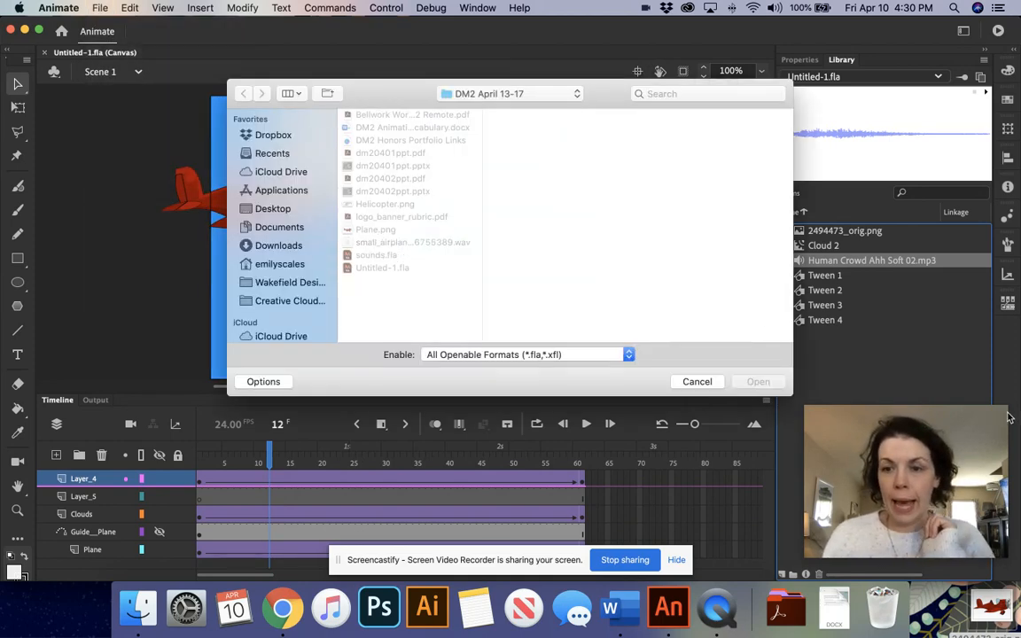
click(964, 459)
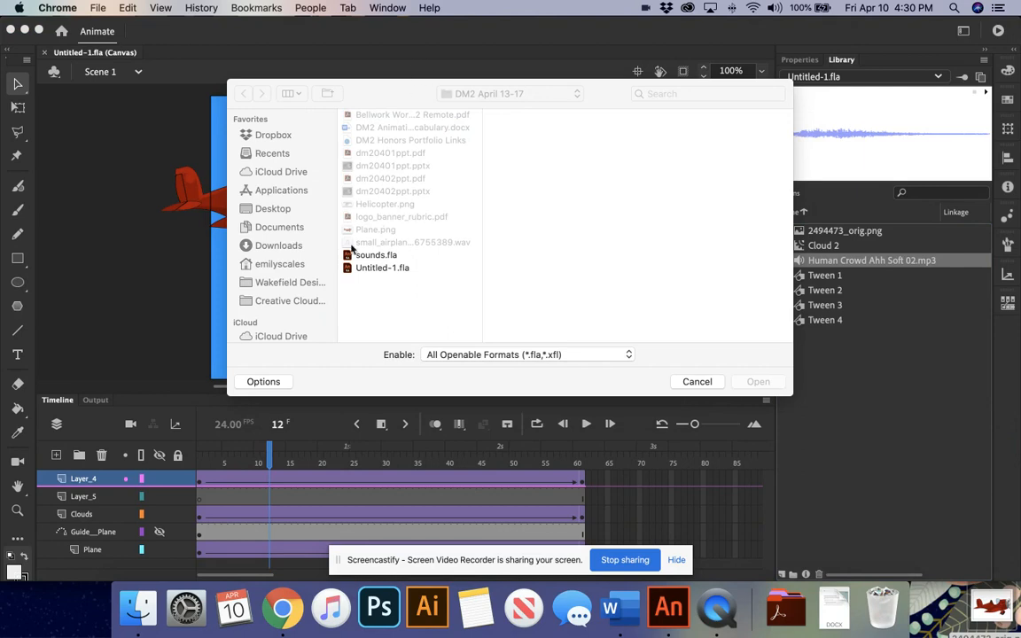
click(376, 256)
click(376, 257)
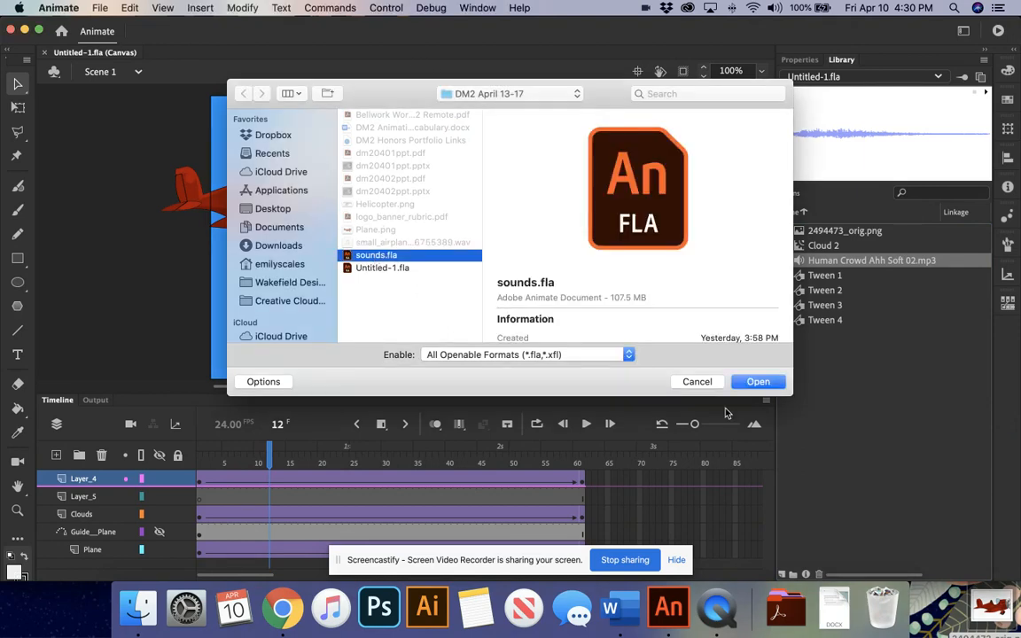
click(756, 381)
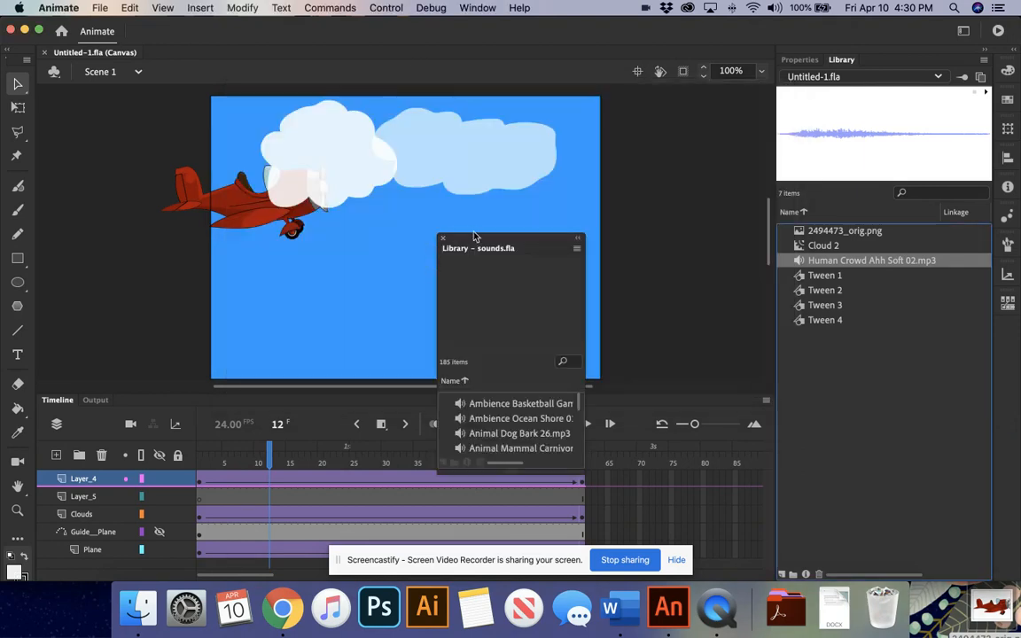
Step: Enlarge the sounds.fla library, copy the Cartoon Human Male Giggle Scooby Doo sound into the document's library, and close the external library
drag(479, 249, 552, 45)
scroll(656, 269, right, 5)
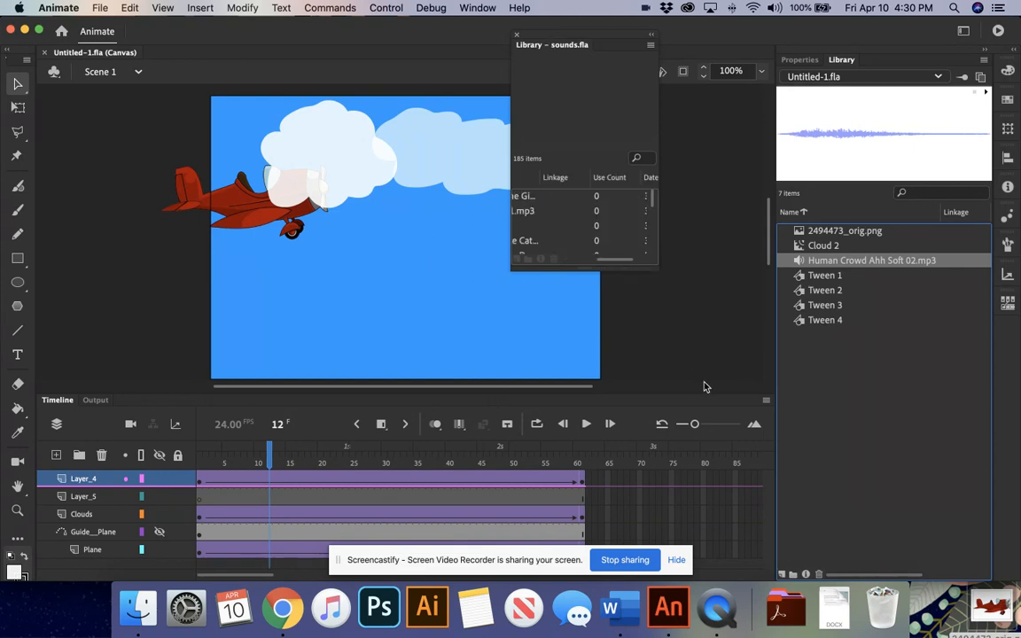
drag(656, 269, 778, 531)
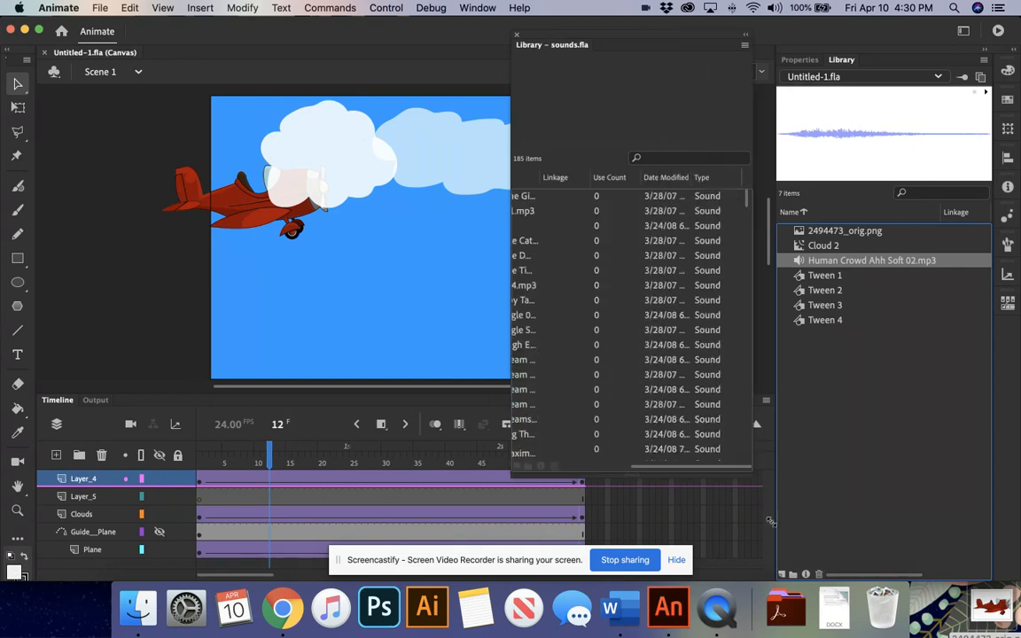
scroll(597, 528, left, 5)
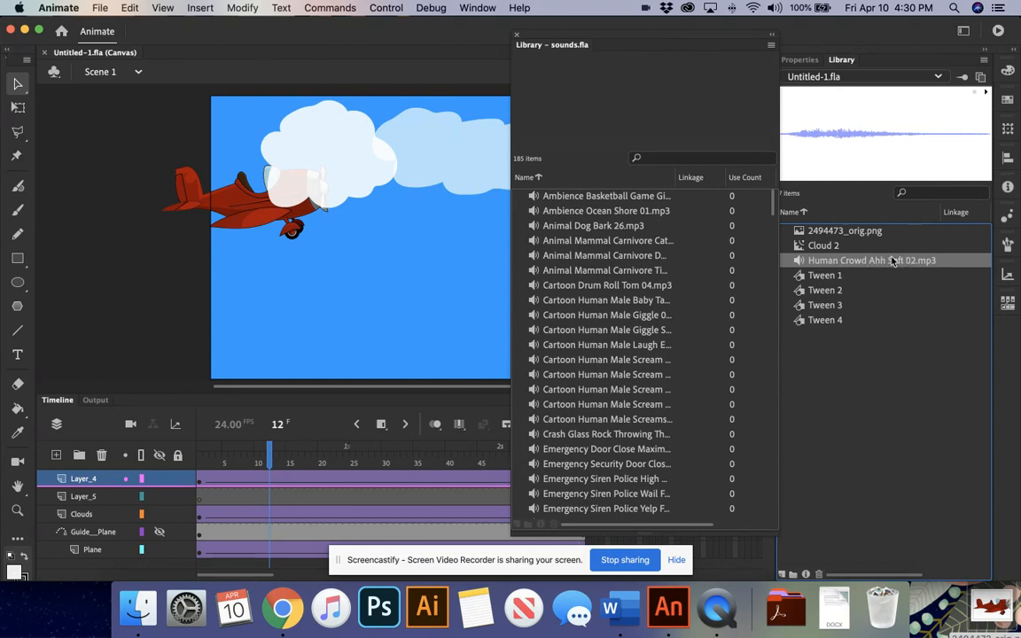
click(545, 335)
drag(545, 336, 856, 292)
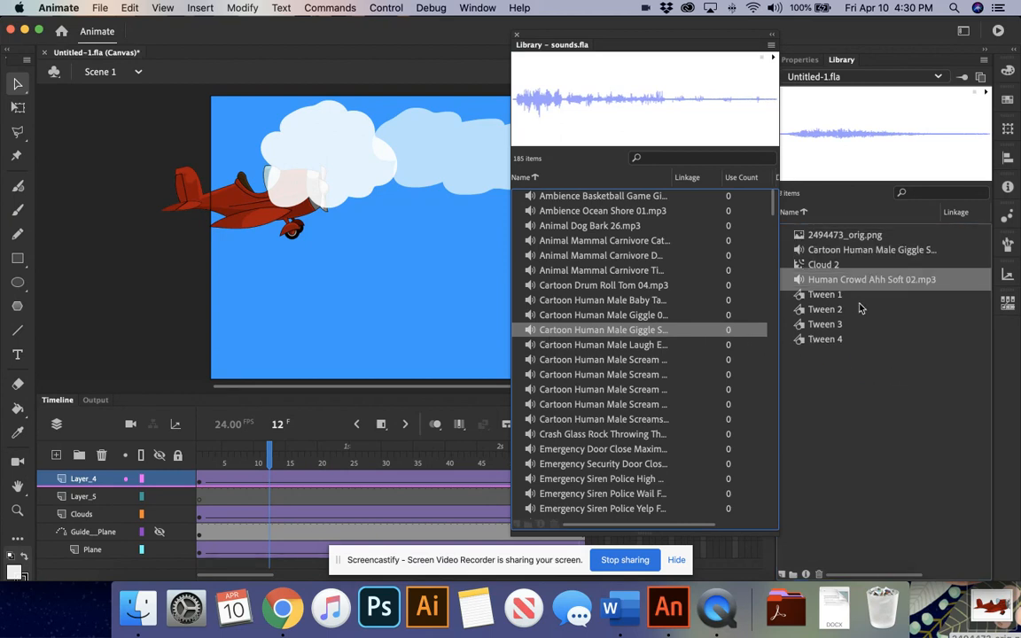
click(514, 38)
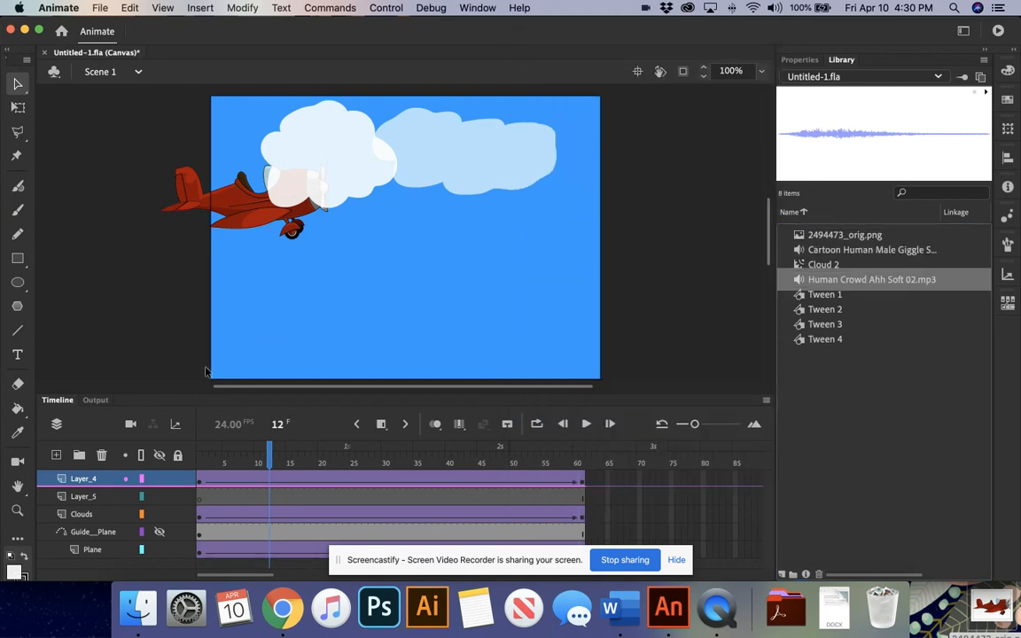
Step: Add a new layer above Layer_4 and name it Sound
click(56, 454)
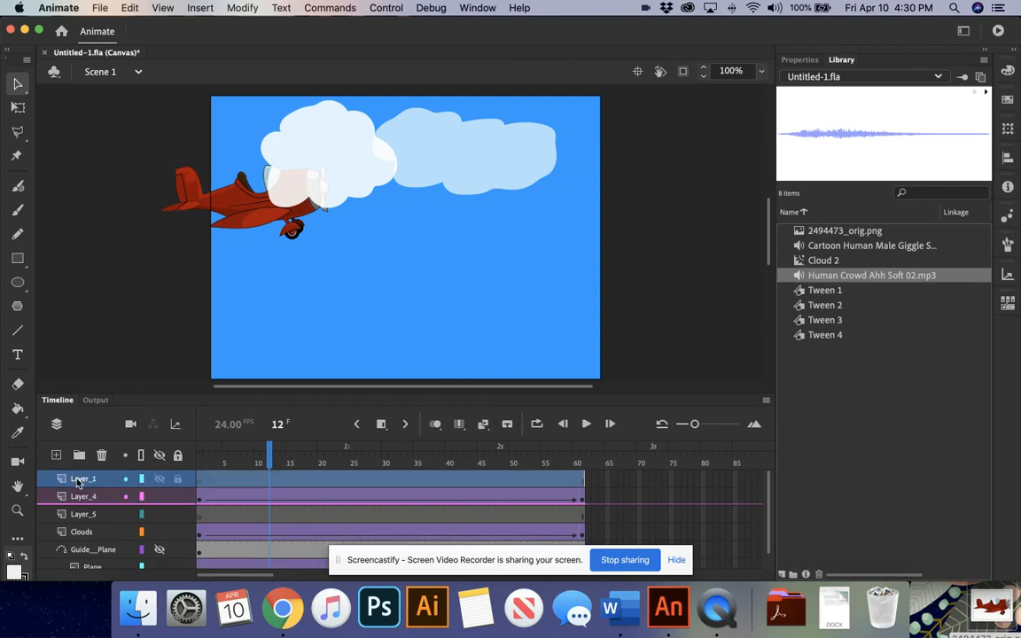
double_click(78, 479)
text(Sound)
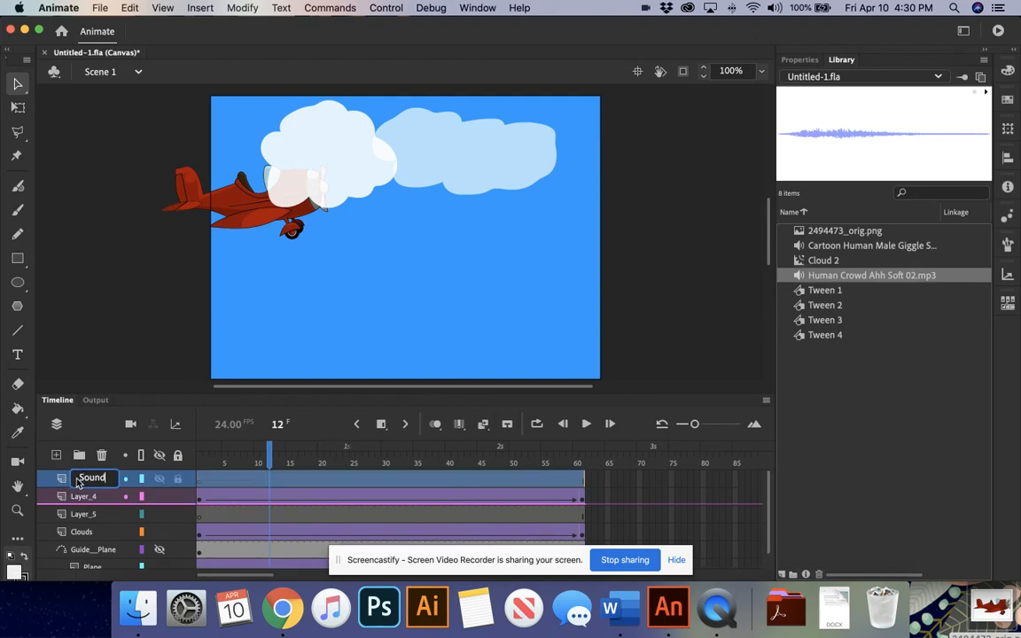
key(Return)
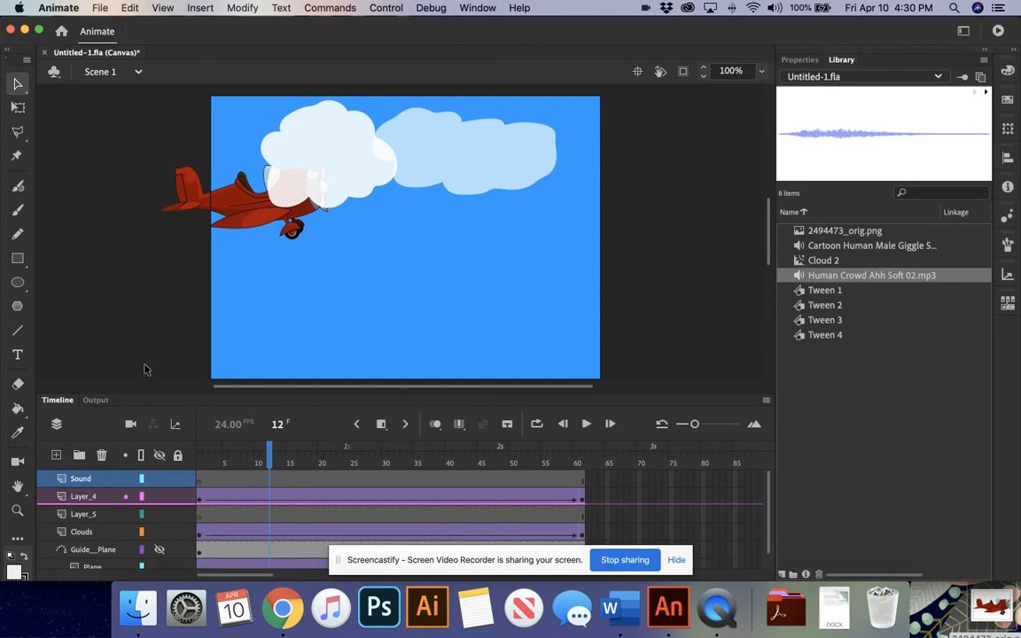
Step: Place Human Crowd Ahh Soft 02.mp3 on the Sound layer from frame 1 and play the animation to hear it
click(199, 485)
drag(811, 275, 538, 488)
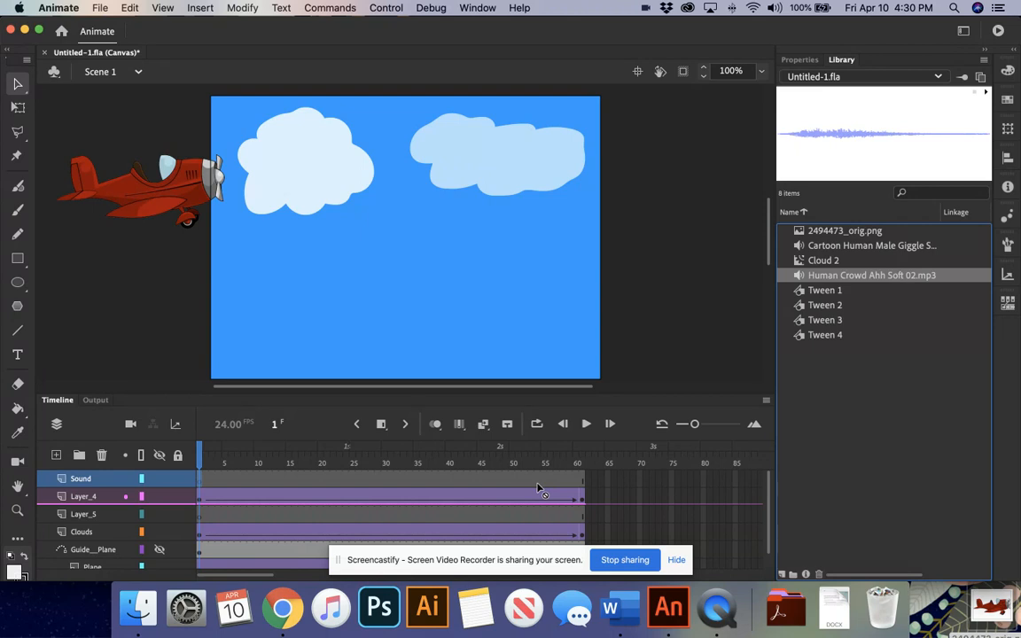
drag(537, 487, 451, 259)
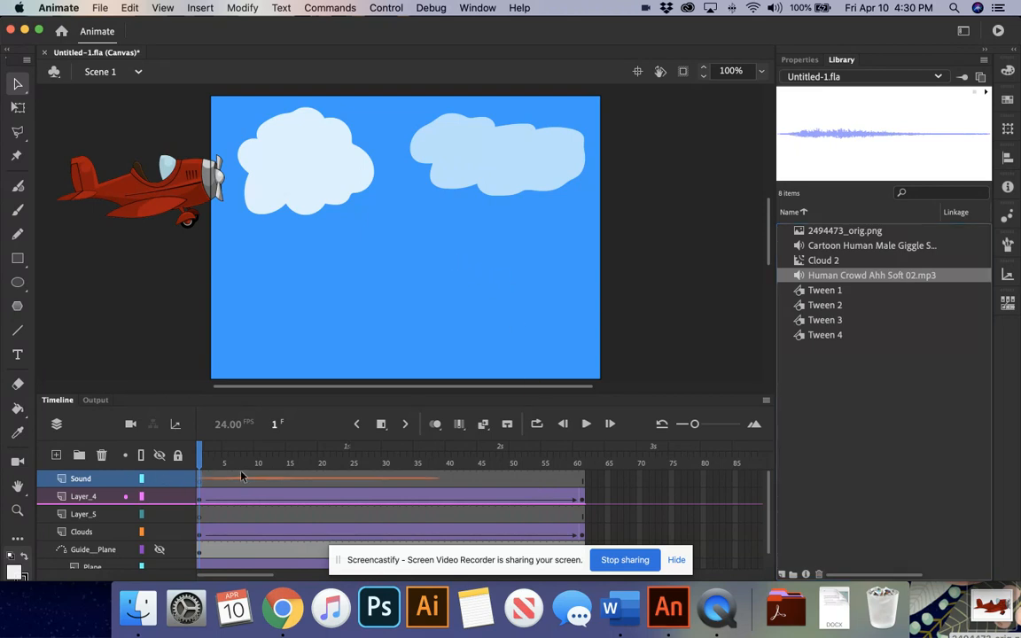
key(Return)
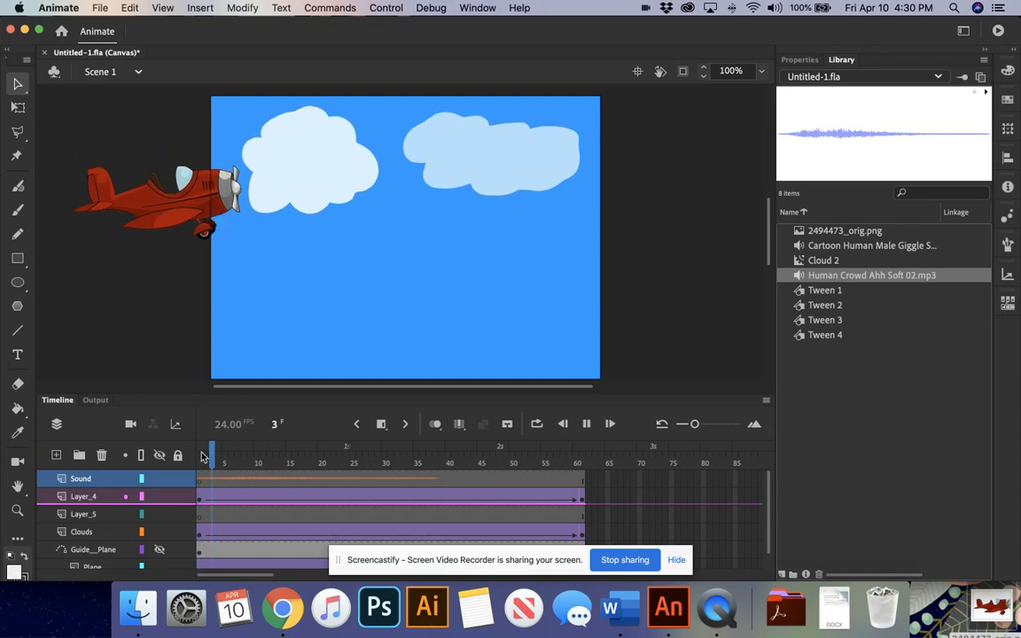
key(Return)
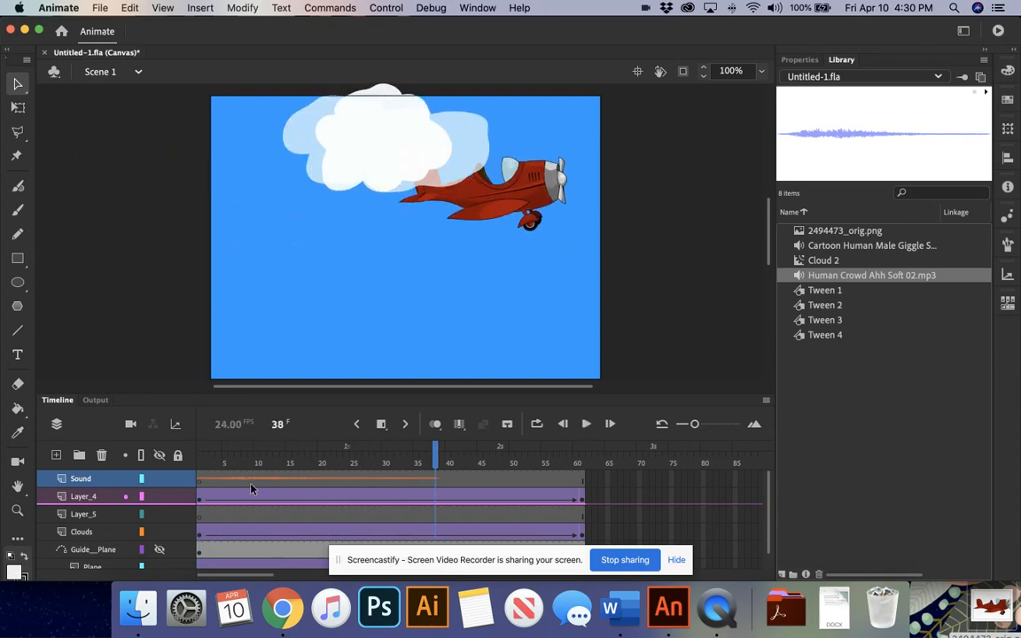
Step: Insert a keyframe at frame 25 of the Sound layer, assign Human Crowd Ahh Soft 02.mp3 to it, and review the Sync options
click(352, 482)
right_click(352, 481)
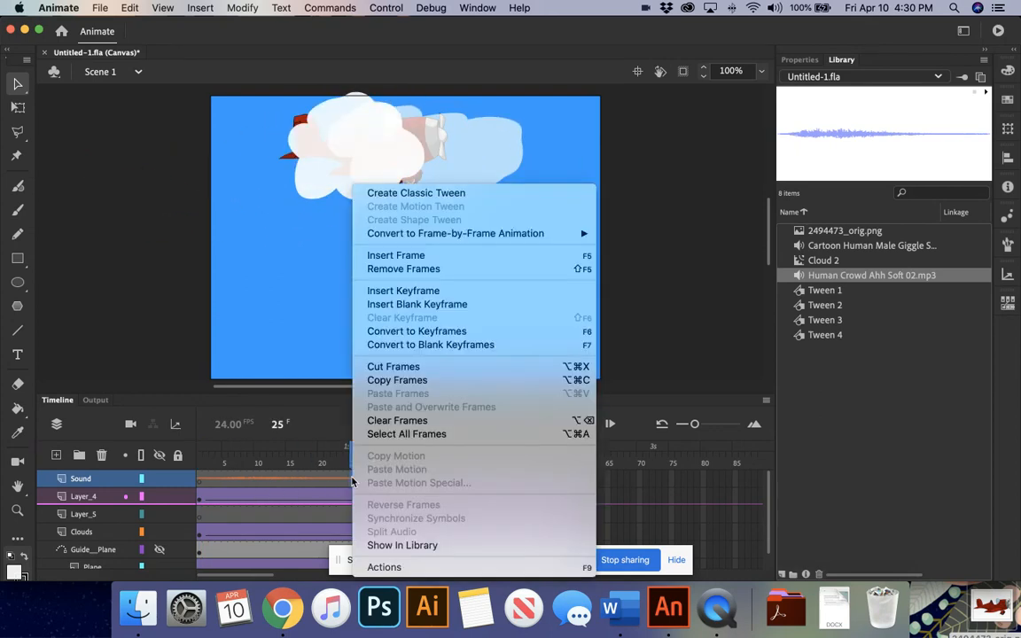
click(394, 290)
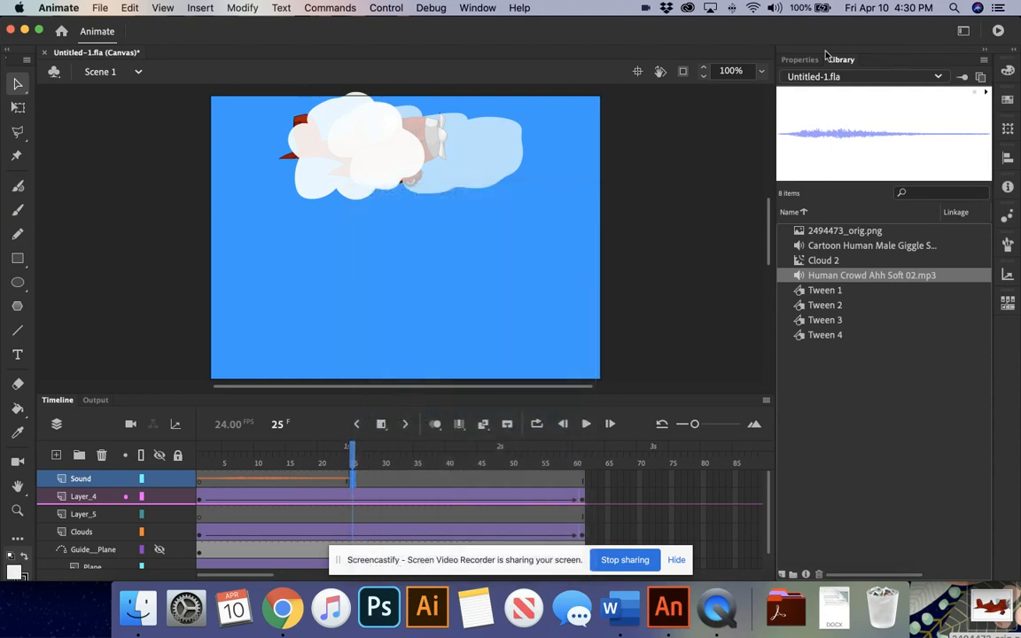
click(797, 59)
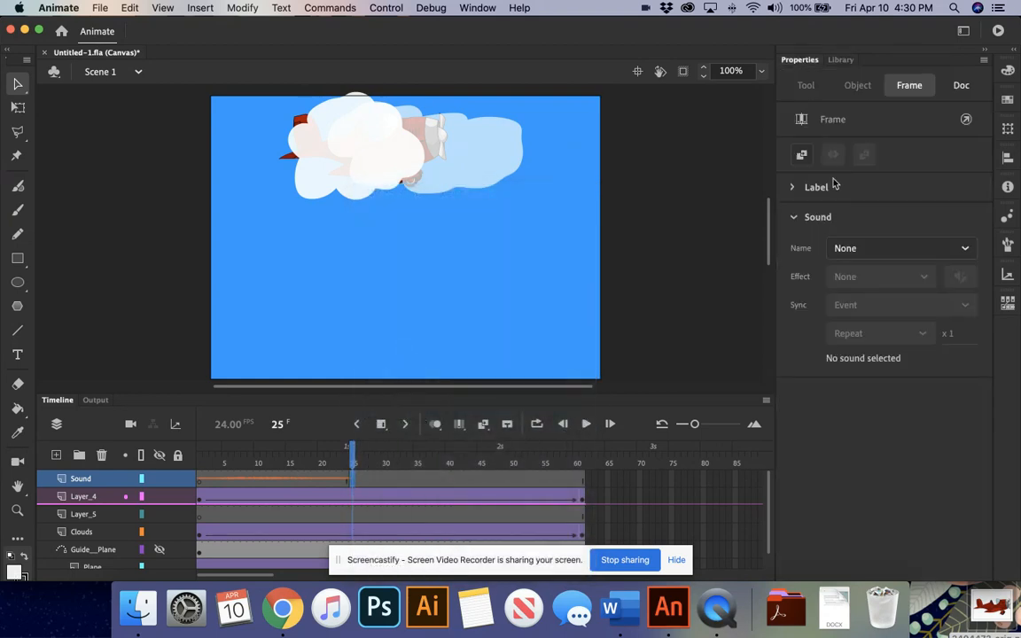
click(878, 250)
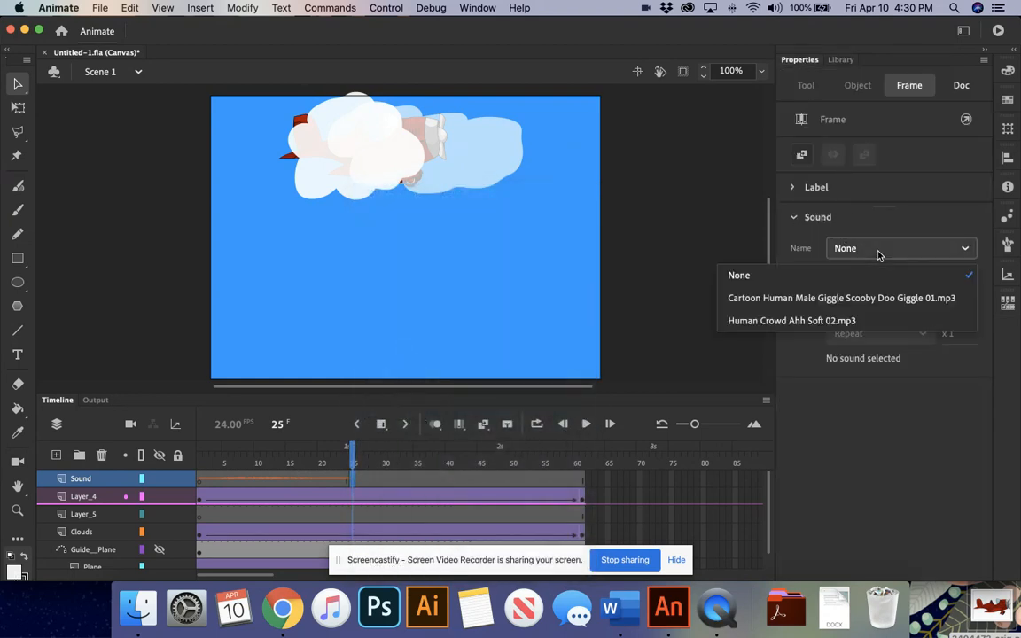
click(838, 321)
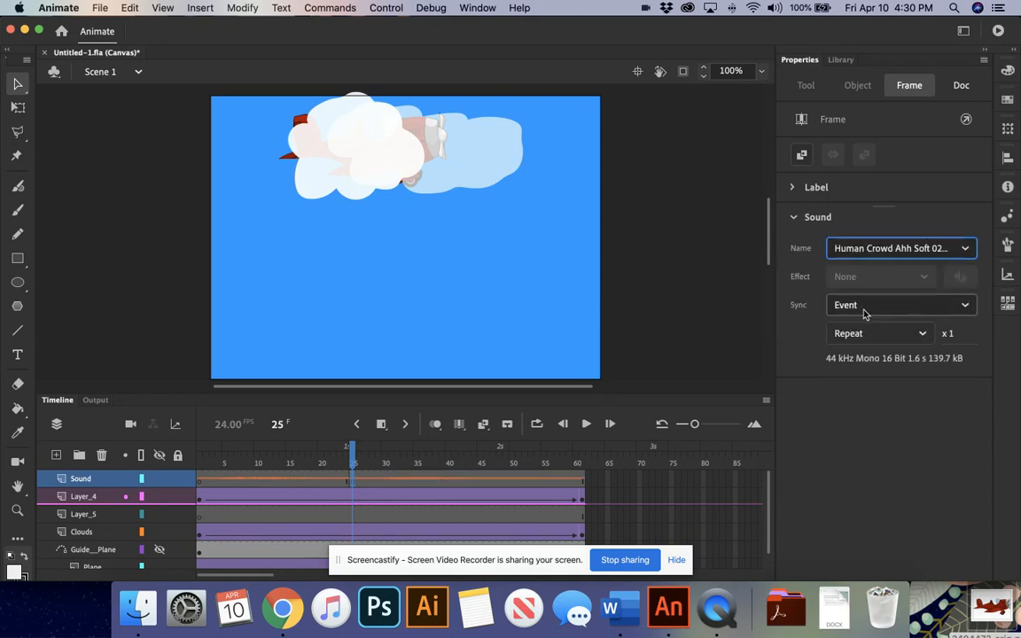
click(864, 306)
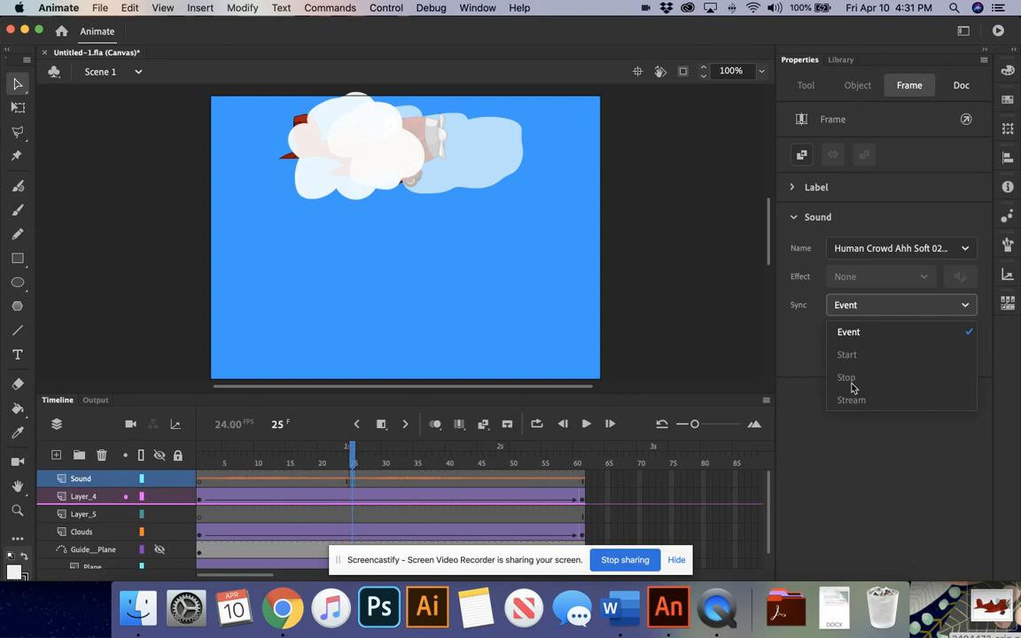
click(698, 299)
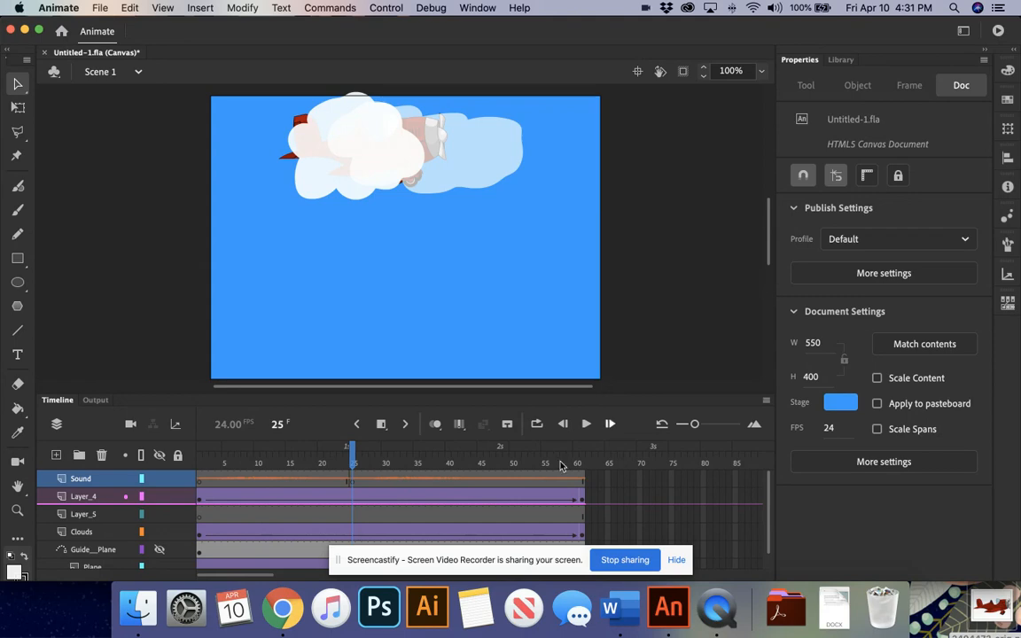
Step: Switch to Finder, open Desktop > DM2 Remote Learning > DM2 April 13-17, and preview the small_airplane_long_flyby .wav file
click(146, 605)
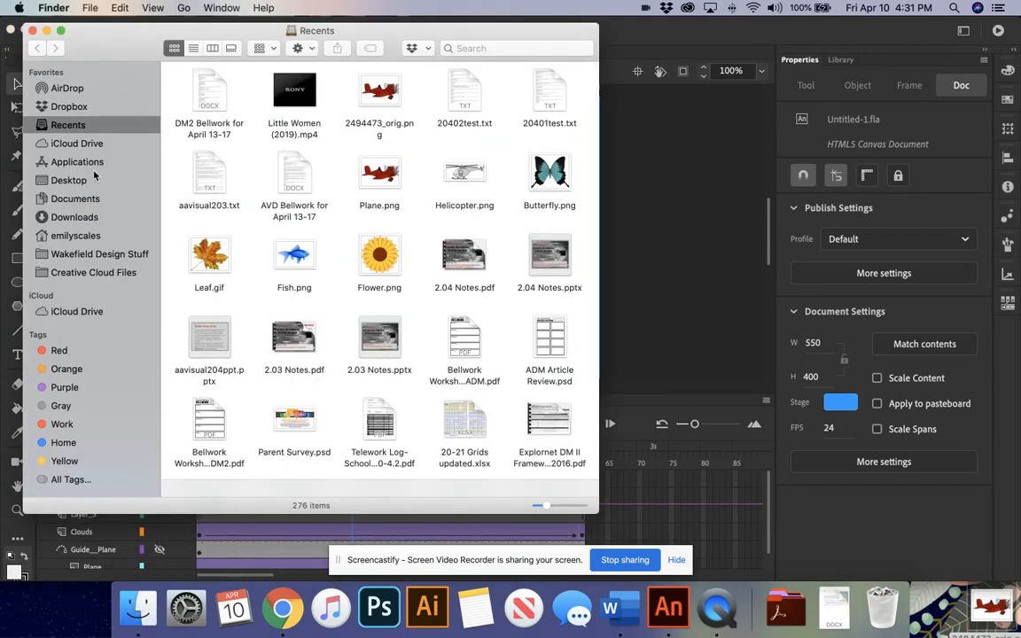
click(55, 180)
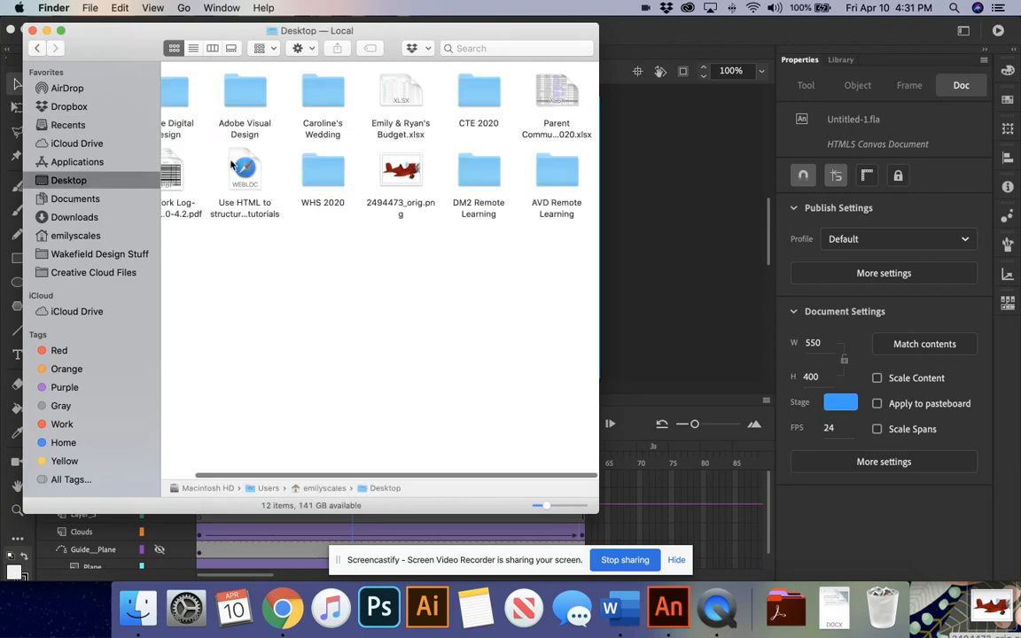
scroll(232, 165, left, 2)
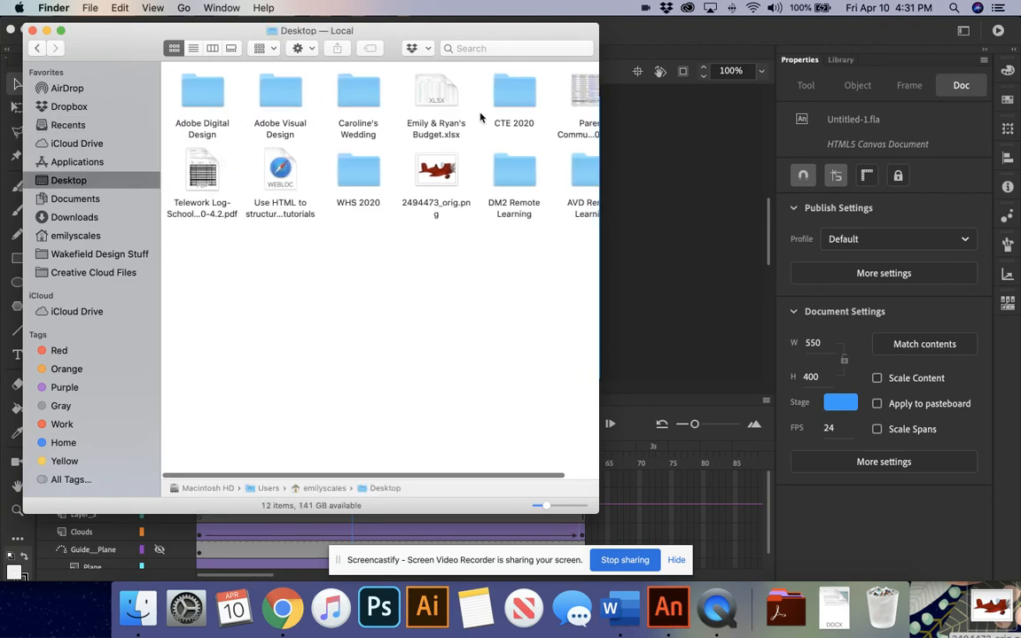
scroll(480, 117, right, 2)
double_click(480, 173)
click(203, 93)
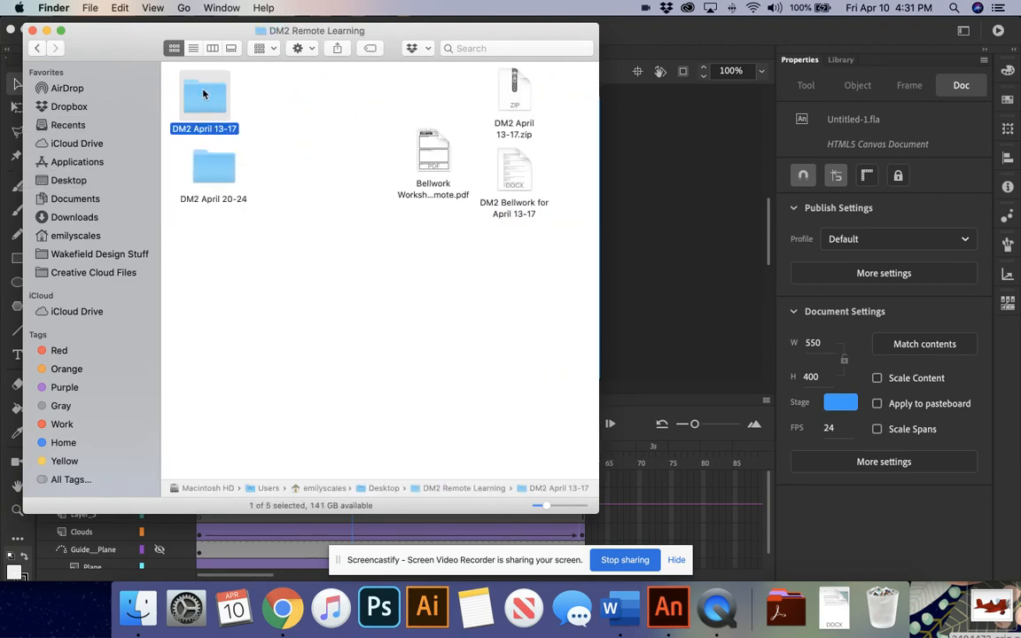
double_click(203, 94)
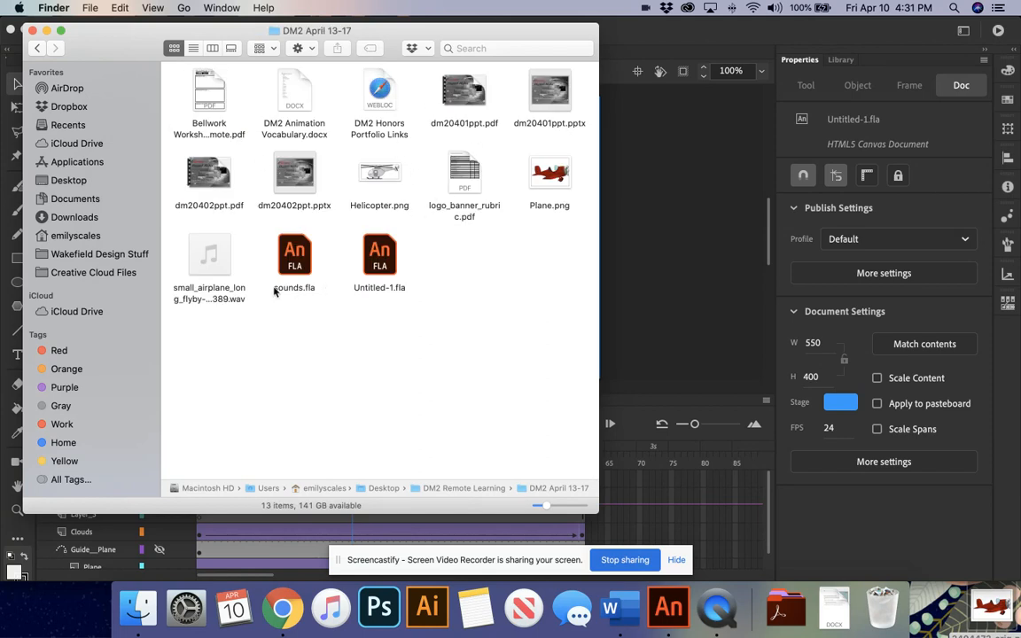
click(209, 256)
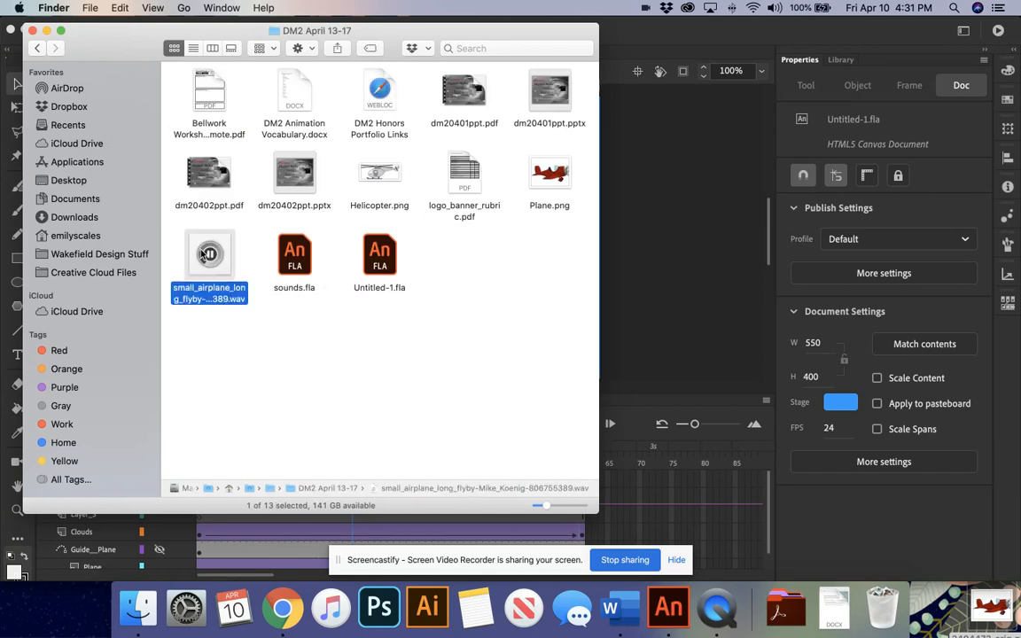
Step: Switch back to Animate and show the Library of Untitled-1.fla, checking the small_airplane_long_flyby .wav file in Finder
click(840, 62)
click(138, 607)
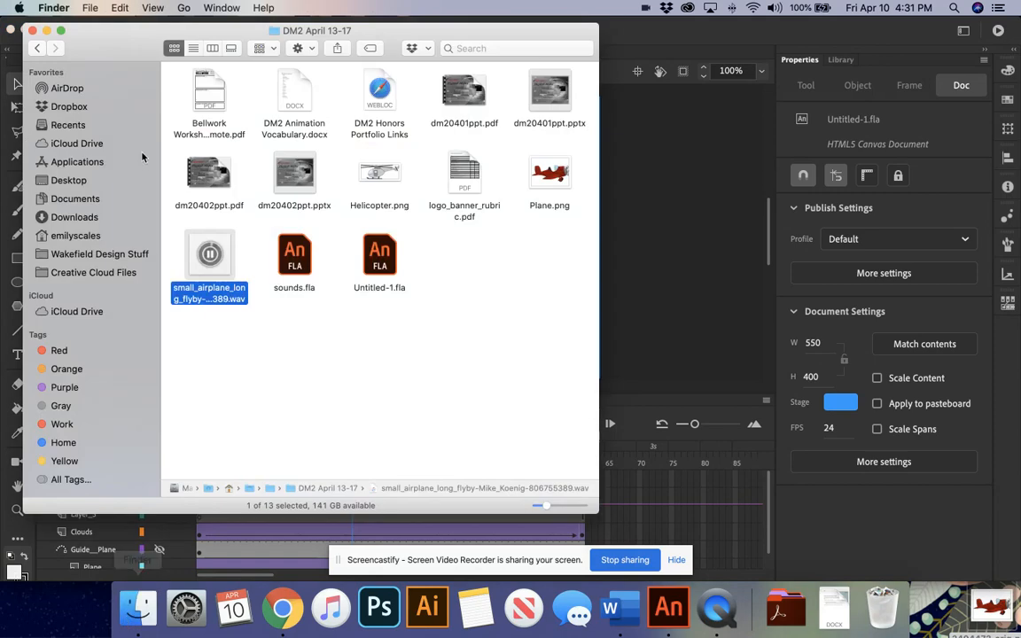
click(840, 66)
click(840, 60)
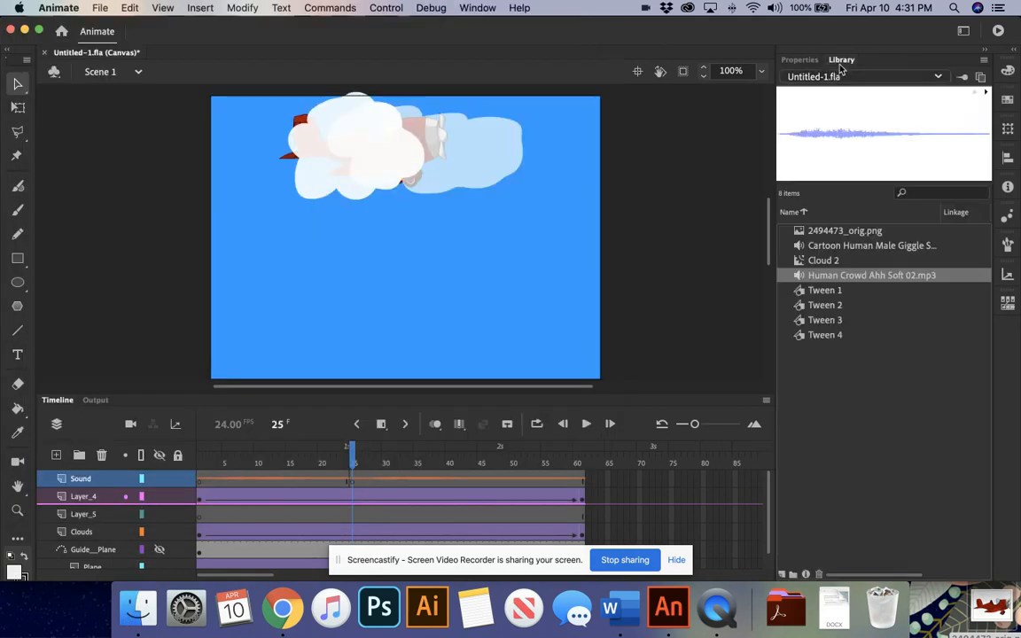
click(143, 622)
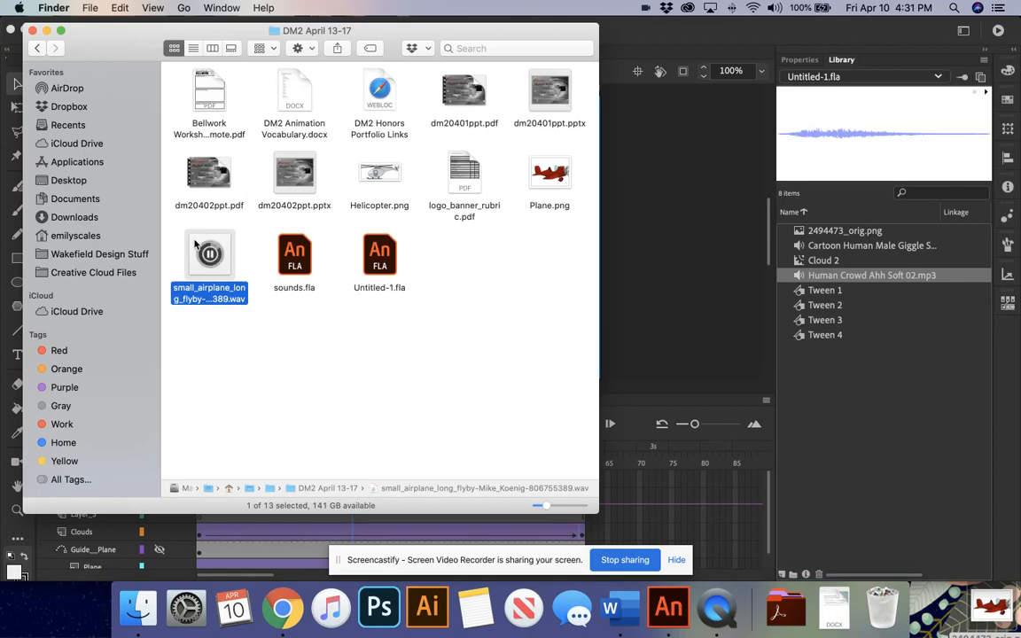
click(666, 293)
click(137, 608)
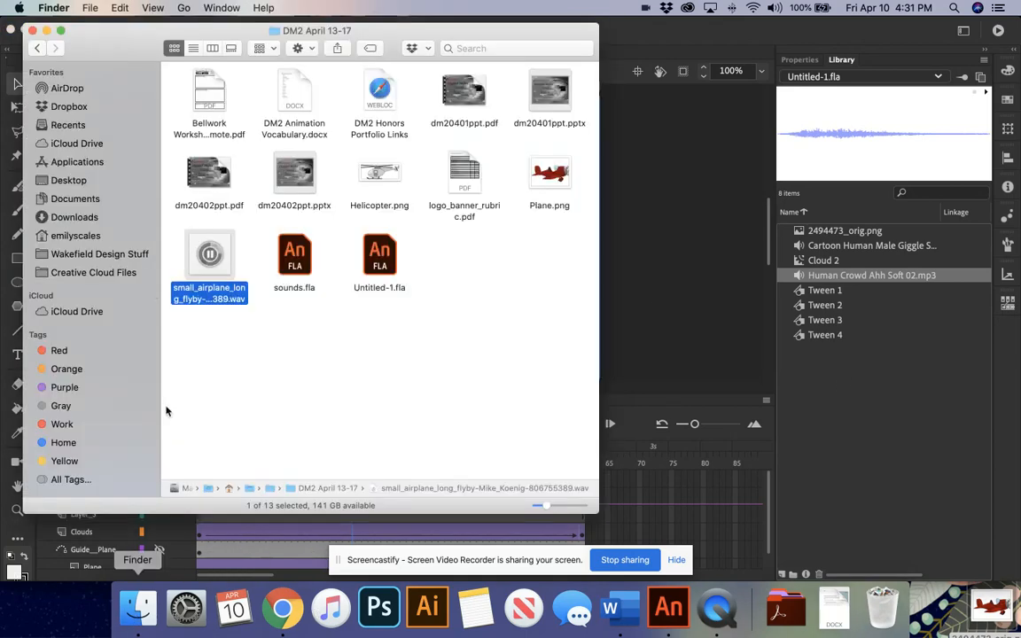
click(654, 283)
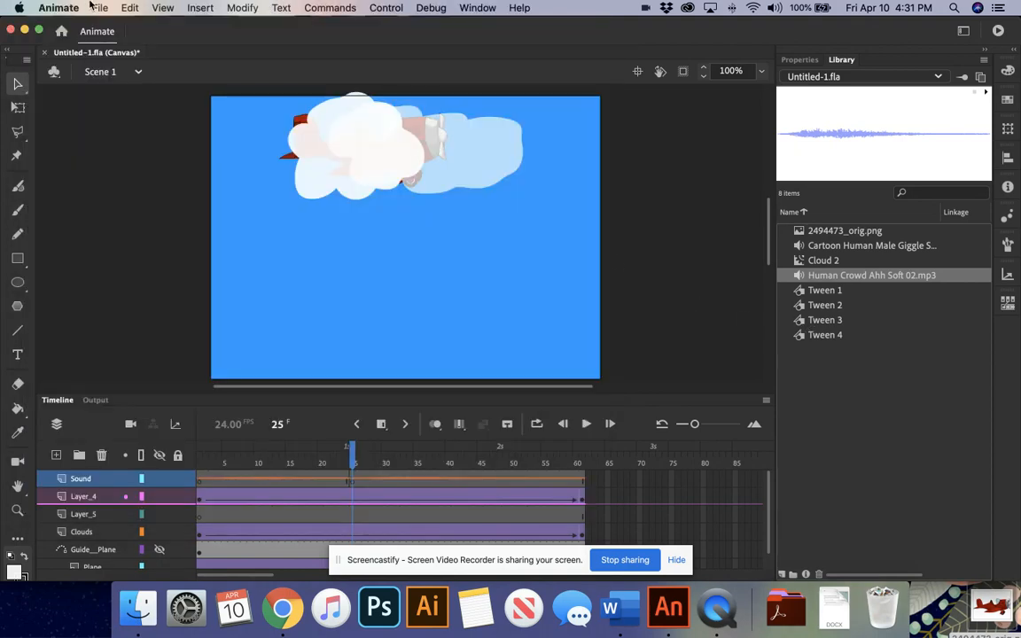
Step: Add a new layer above the Sound layer and import the small_airplane_long_flyby .wav file from DM2 April 13-17 into the library
click(93, 7)
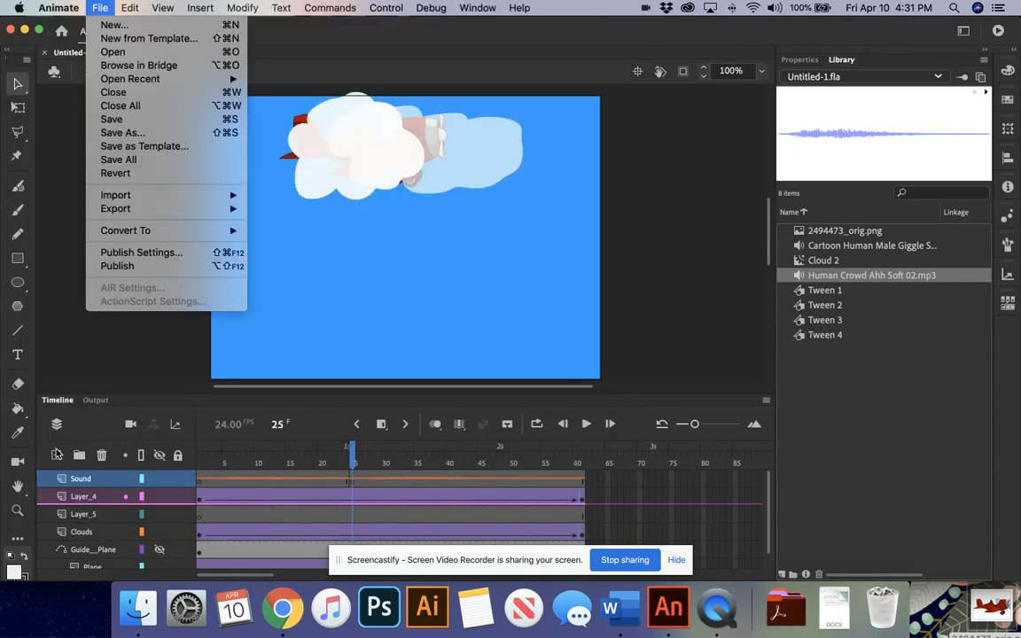
click(54, 409)
click(56, 455)
click(100, 8)
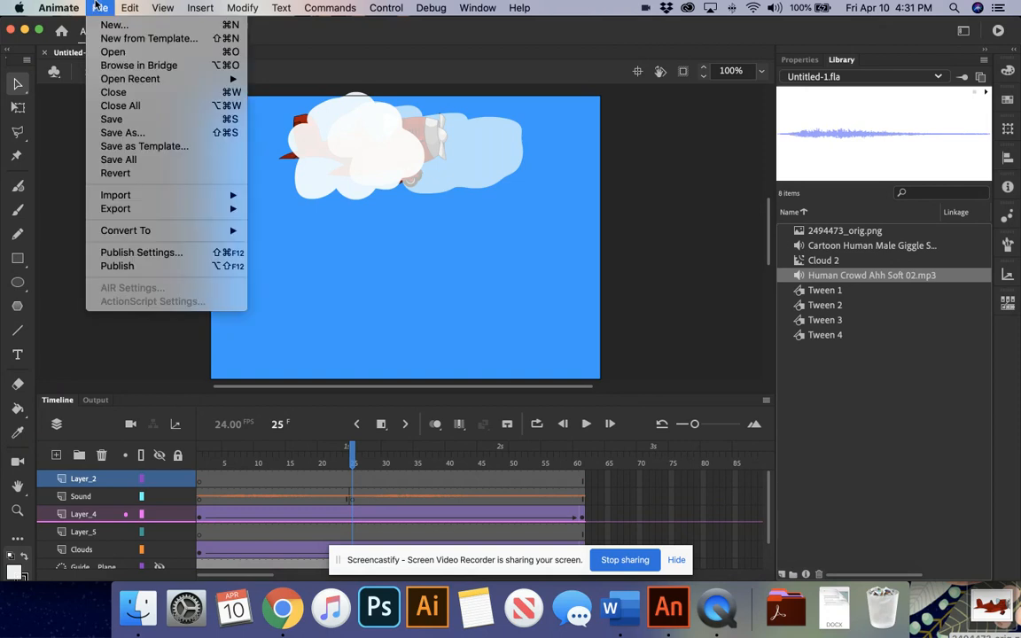
mouse_move(124, 195)
click(334, 207)
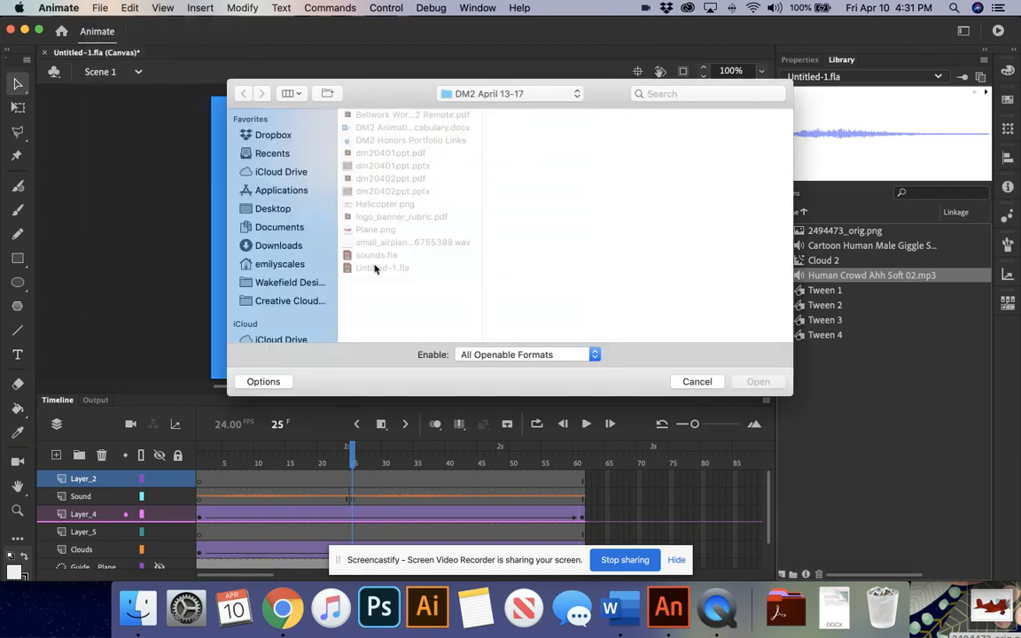
click(375, 243)
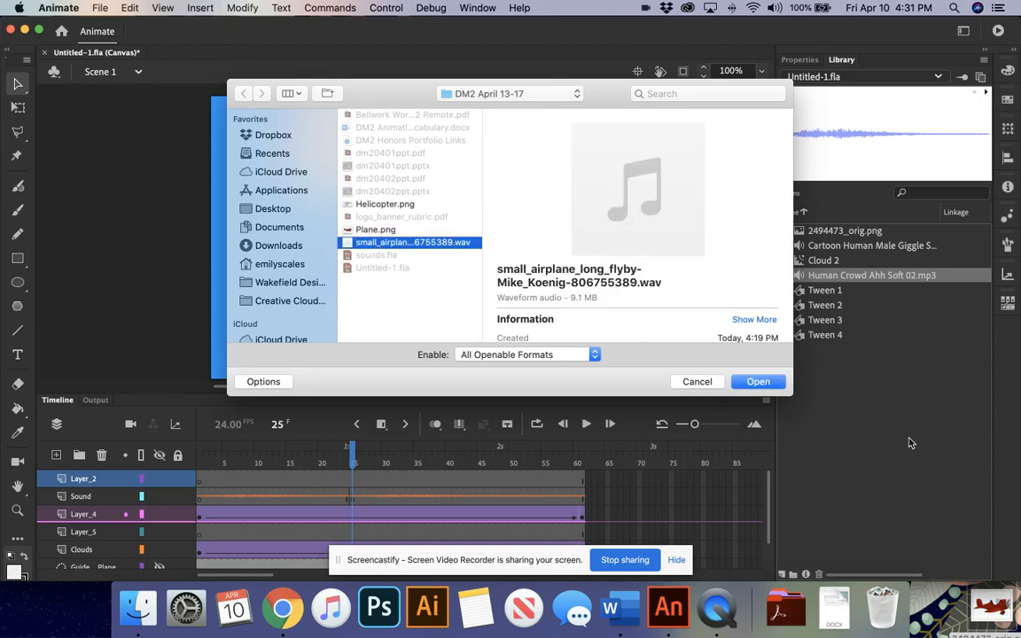
click(777, 387)
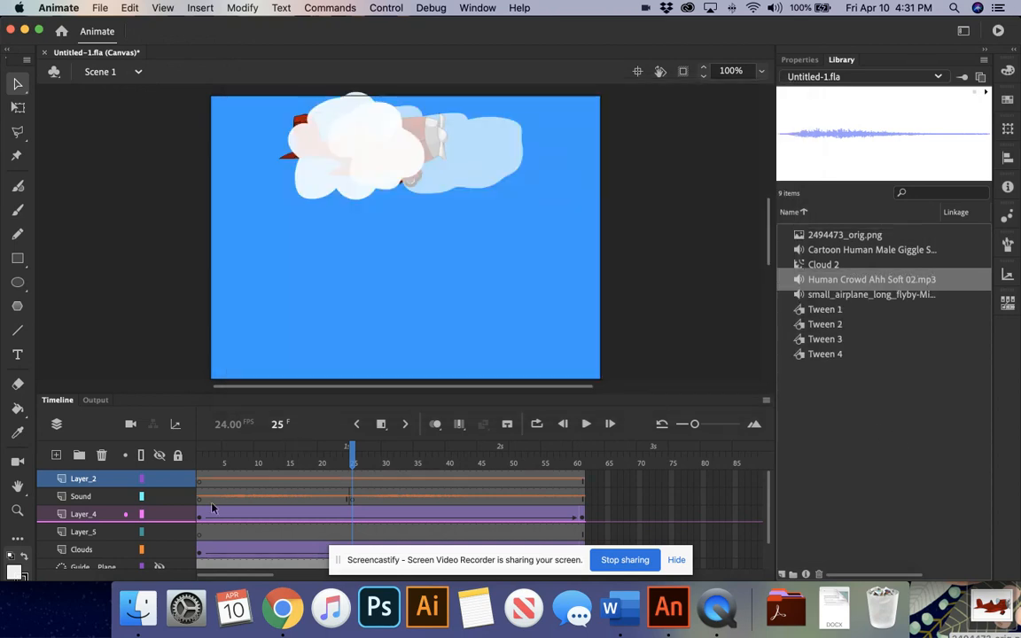
Step: Hide the Sound layer and play the animation from frame 1 to hear the airplane sound on Layer_2
click(200, 477)
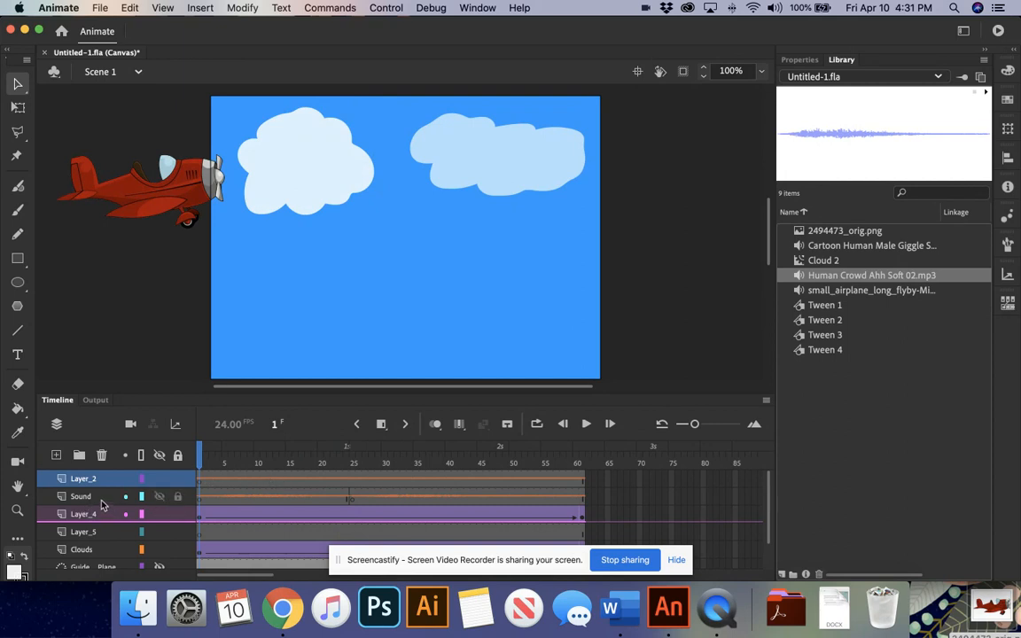
click(158, 501)
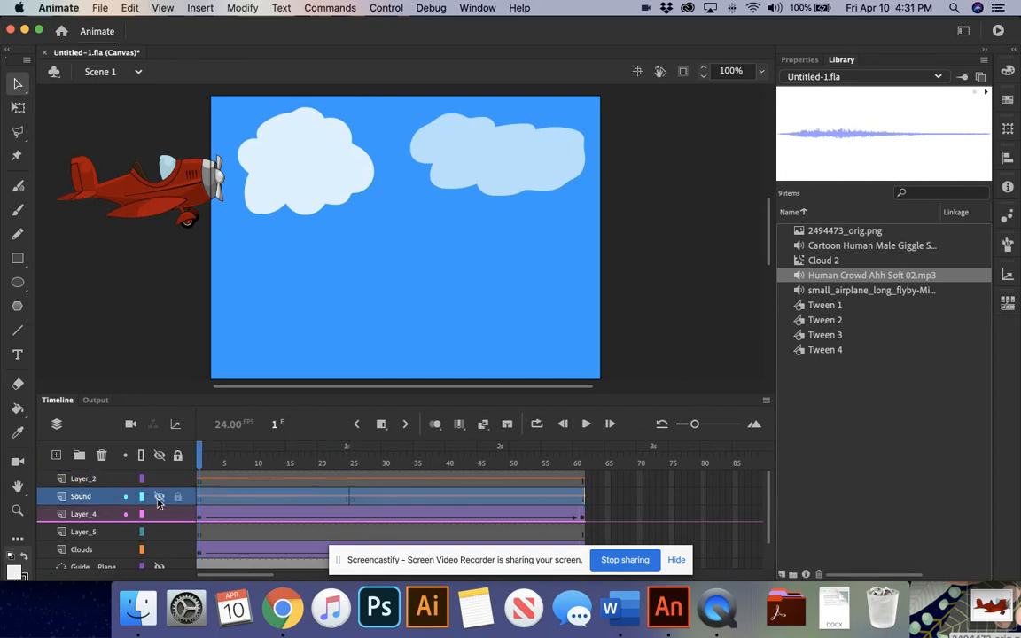
click(96, 479)
key(Return)
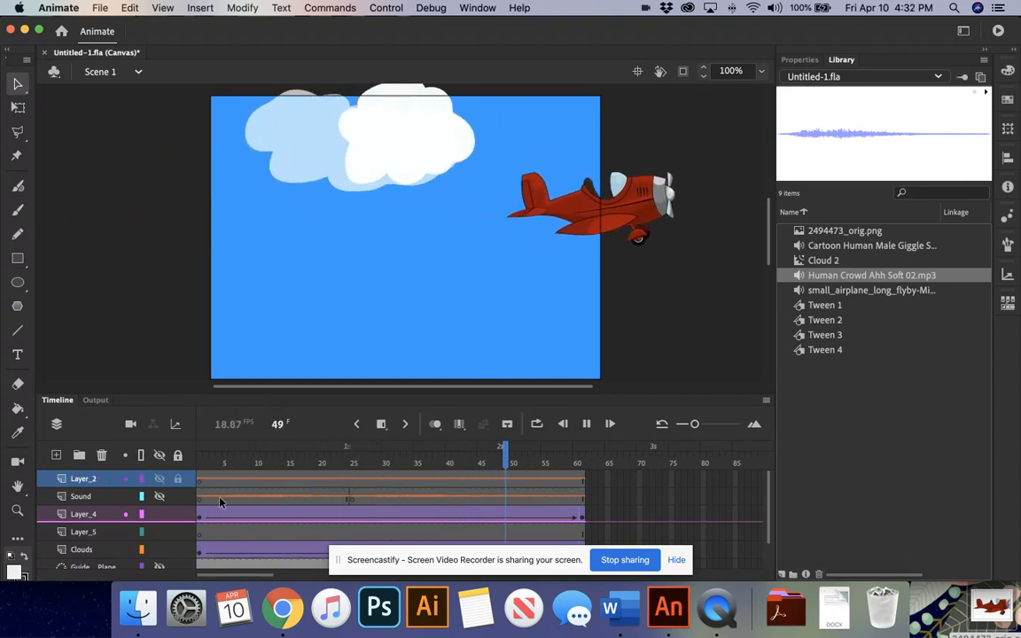
Step: Insert a blank keyframe at frame 61 of Layer_2 and assign the small_airplane_long_flyby .wav sound to it
click(88, 497)
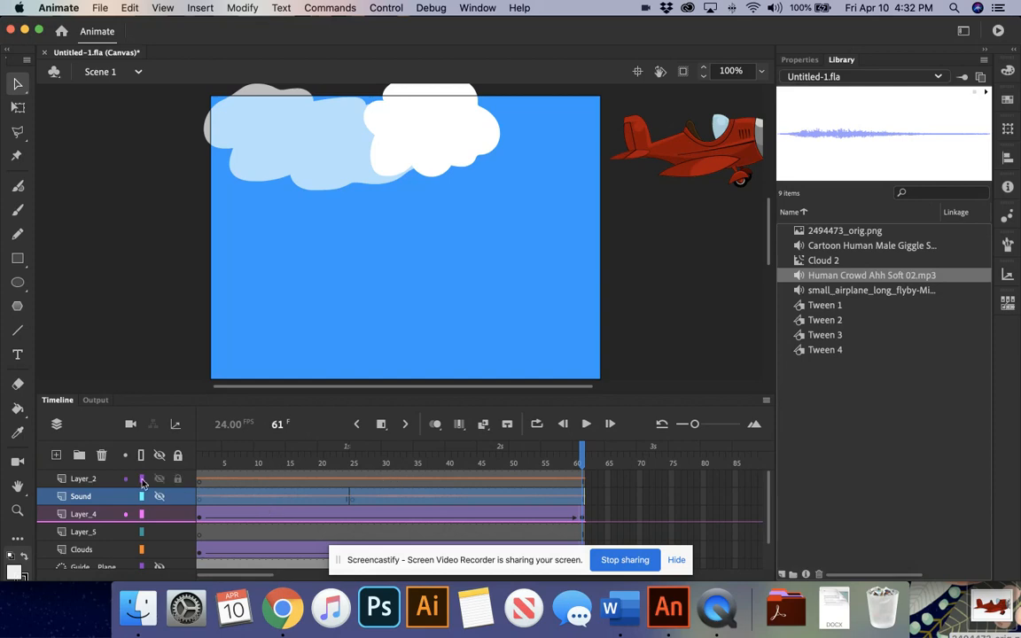
click(100, 483)
drag(547, 459, 583, 461)
right_click(583, 479)
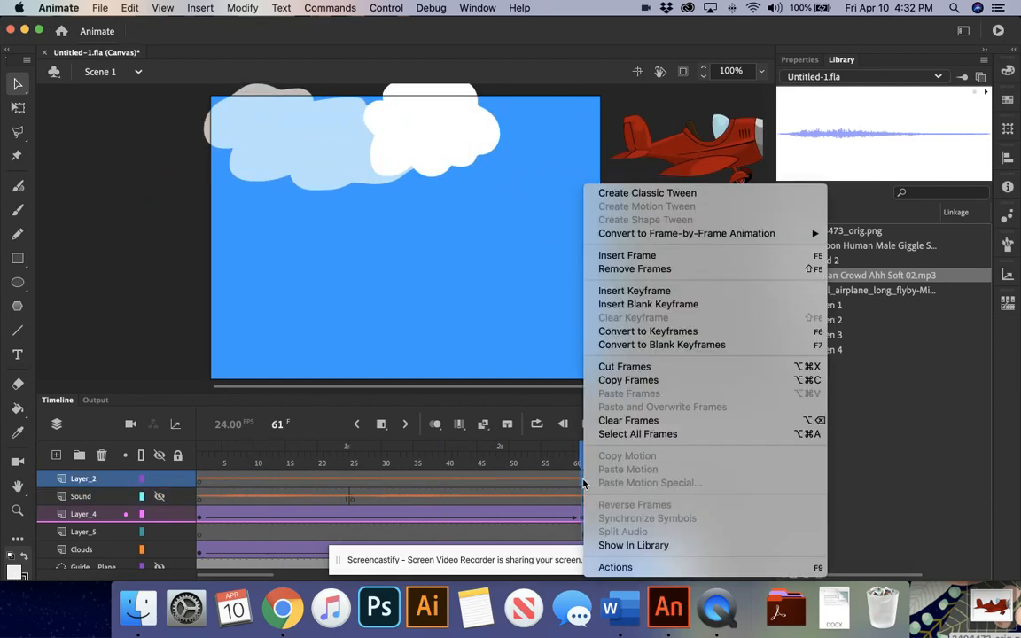
click(646, 305)
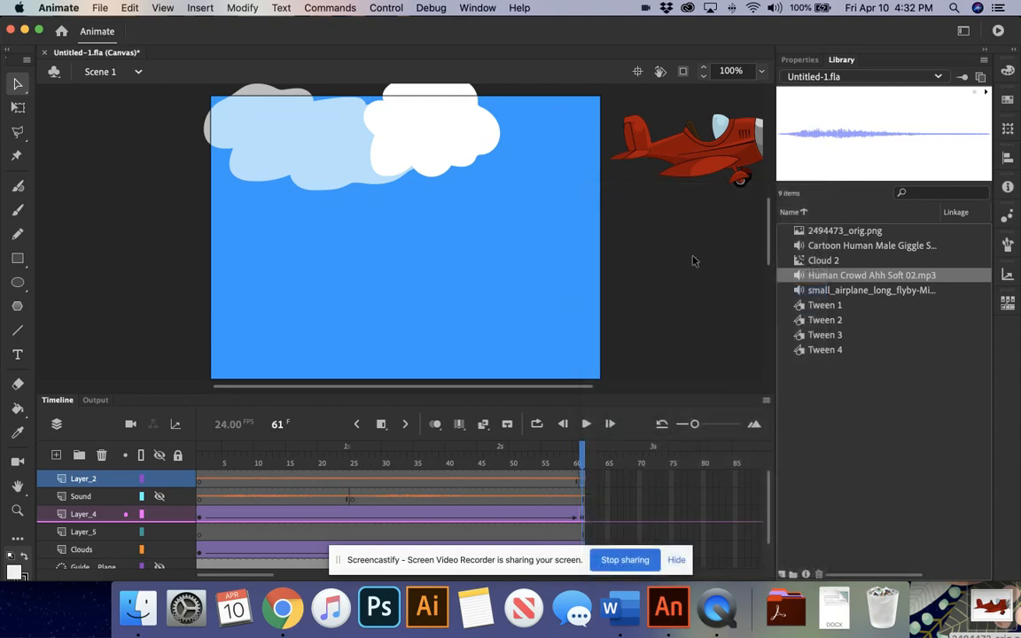
click(800, 60)
click(860, 248)
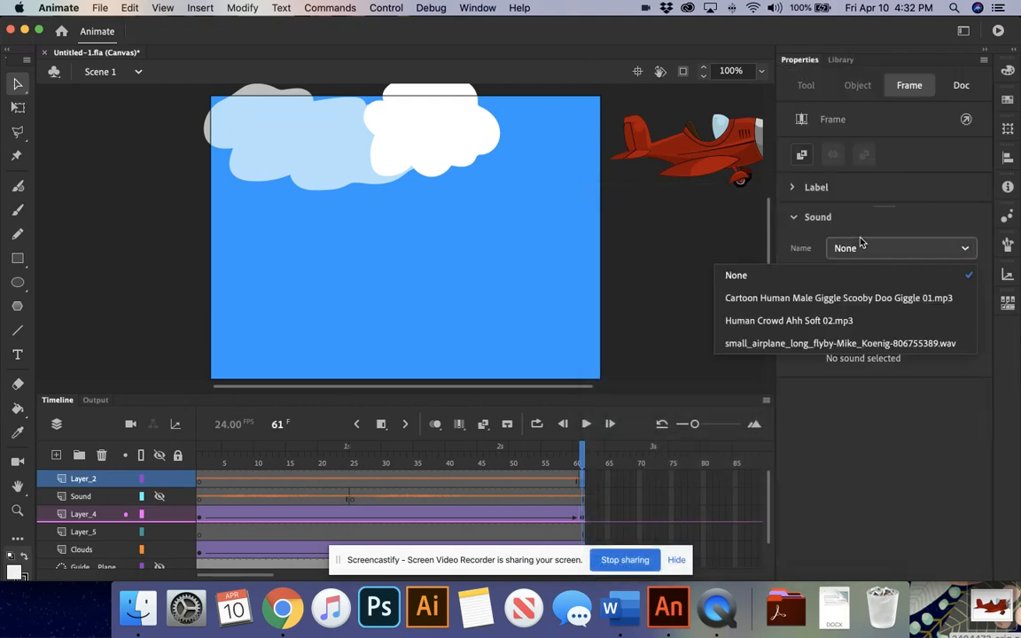
click(809, 343)
Step: Review the Sync options of the airplane sound at frame 61 and the sound settings at frame 1 of Layer_2
click(862, 307)
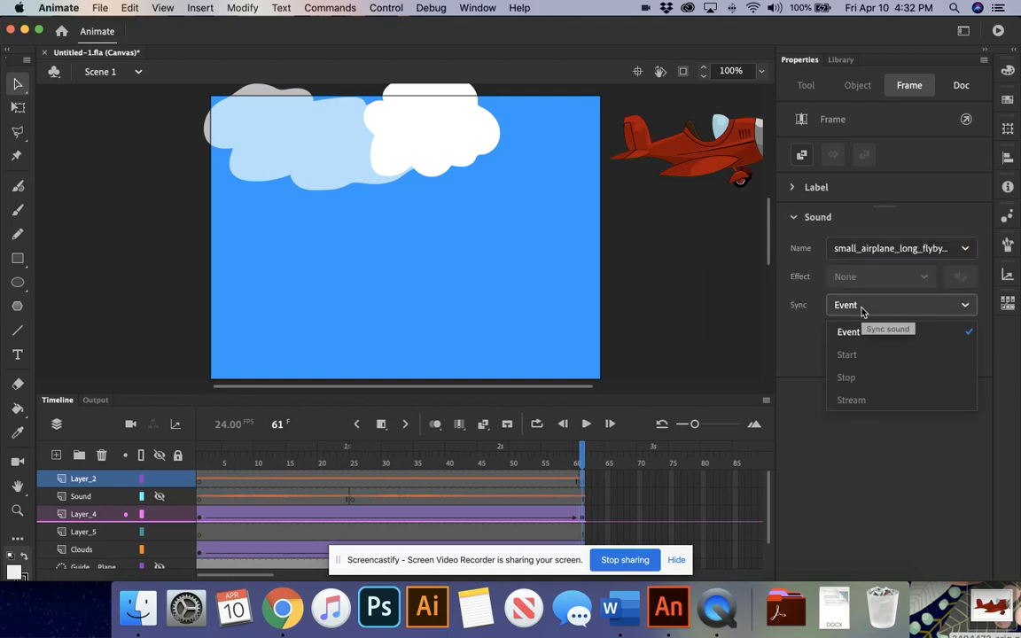
click(864, 308)
click(860, 312)
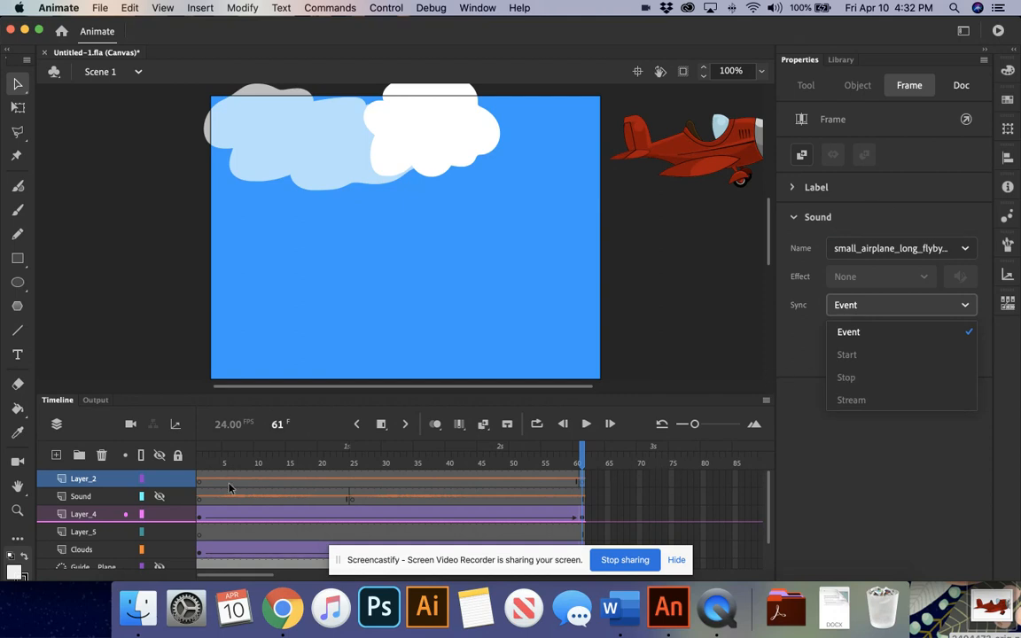
click(200, 484)
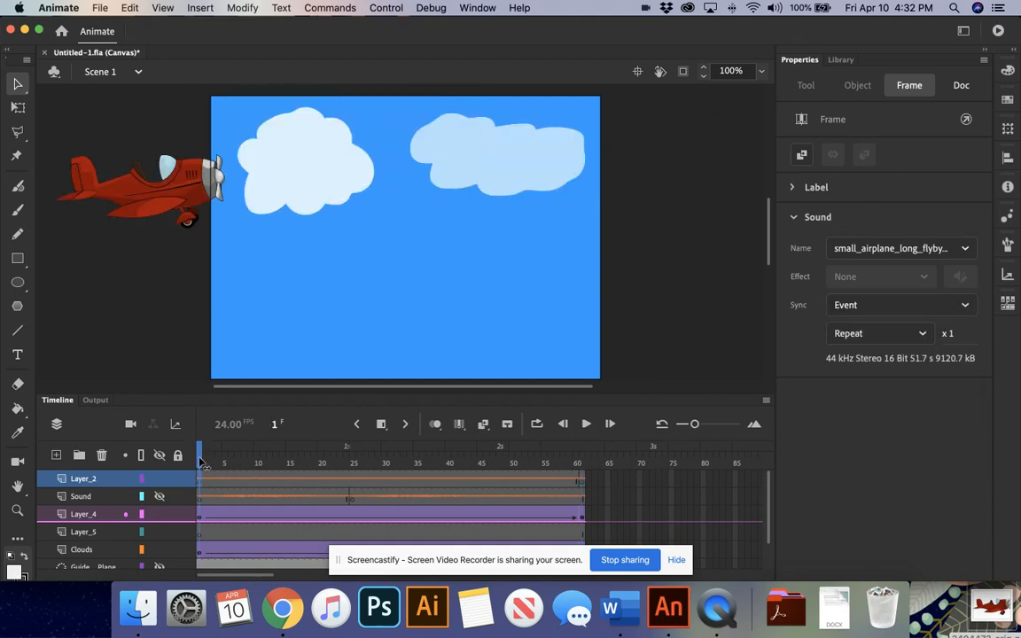
drag(202, 484, 580, 486)
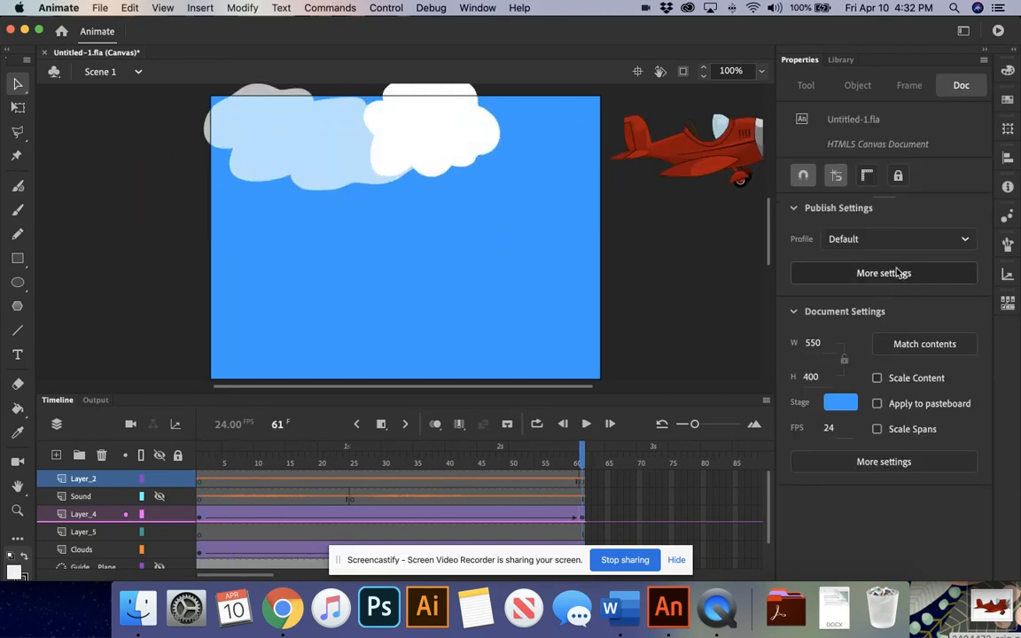
click(581, 483)
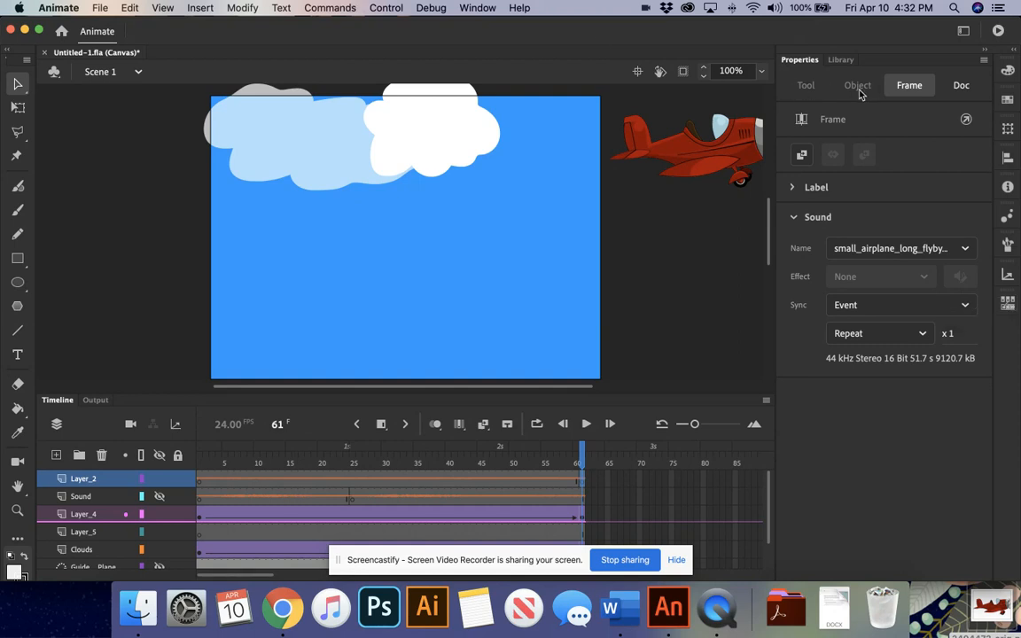
Step: Try the Loop option for the airplane sound at frame 61, review its Sync choices, and set it back to Repeat
click(893, 249)
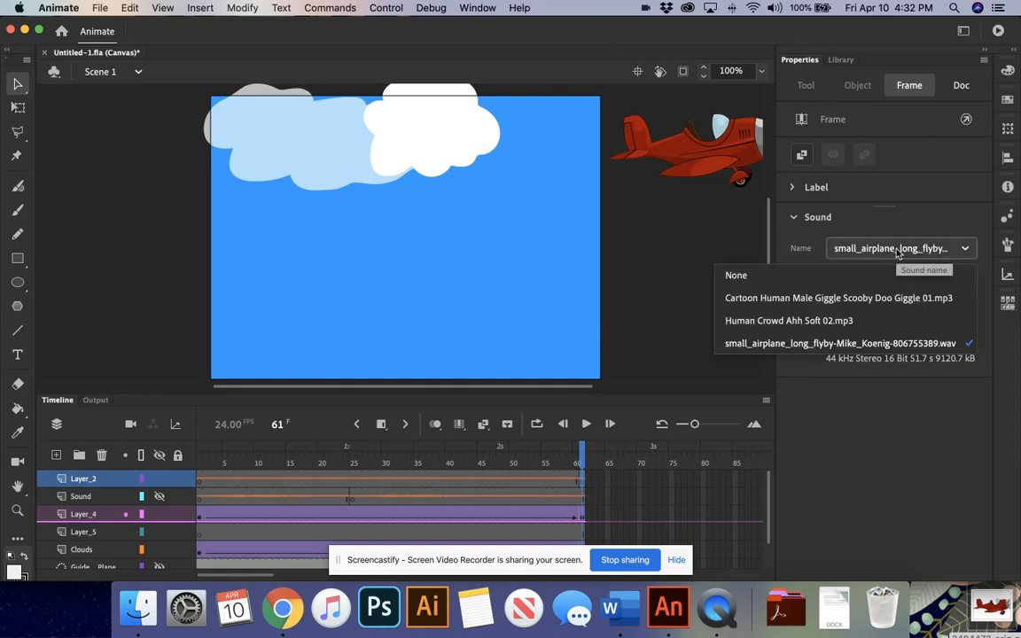
click(898, 252)
click(906, 333)
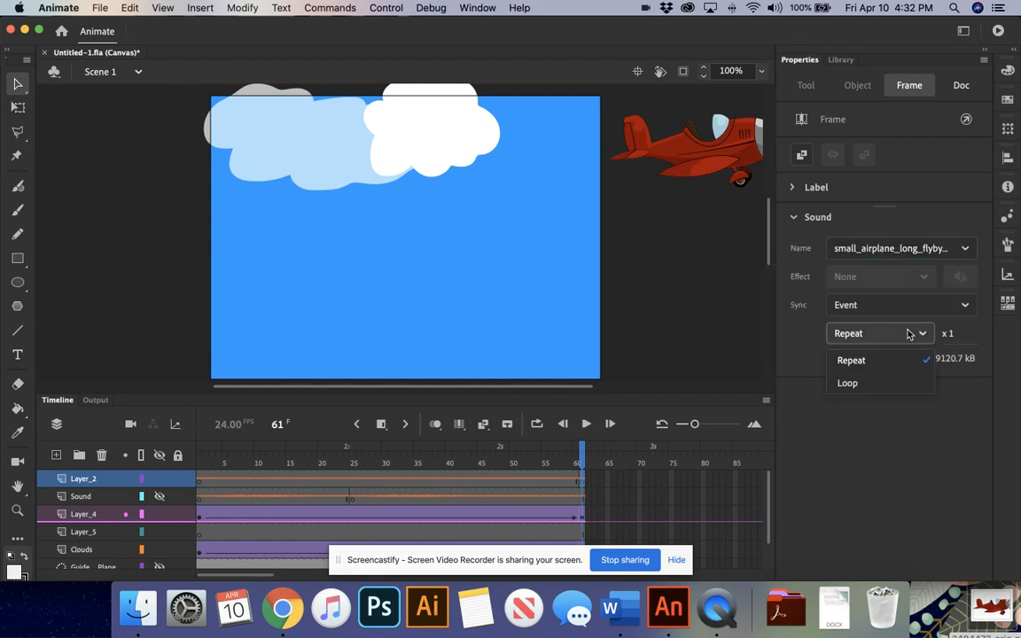
click(880, 386)
click(923, 306)
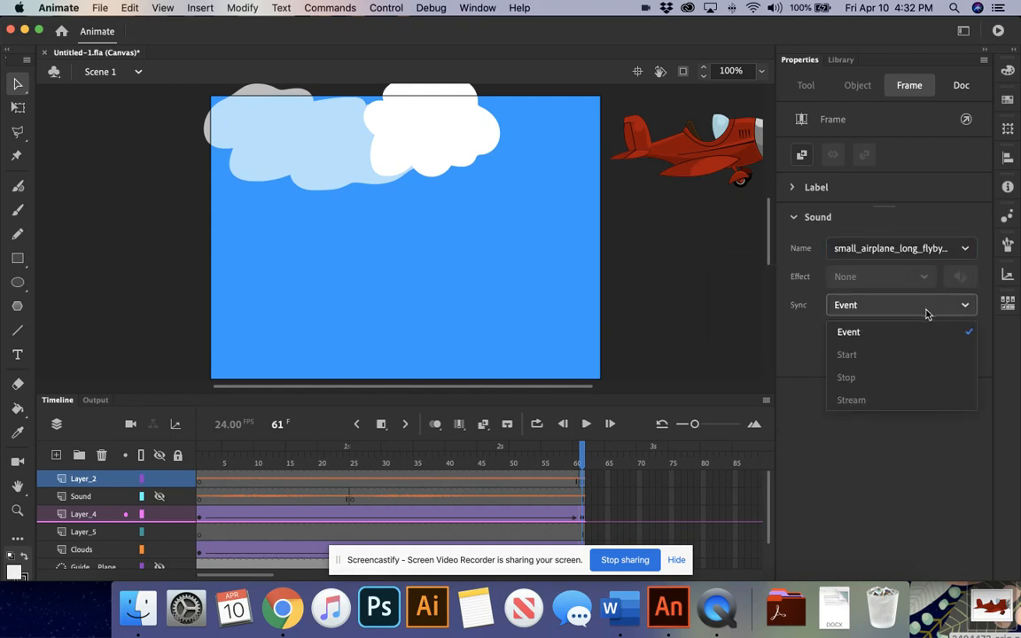
click(926, 309)
click(901, 337)
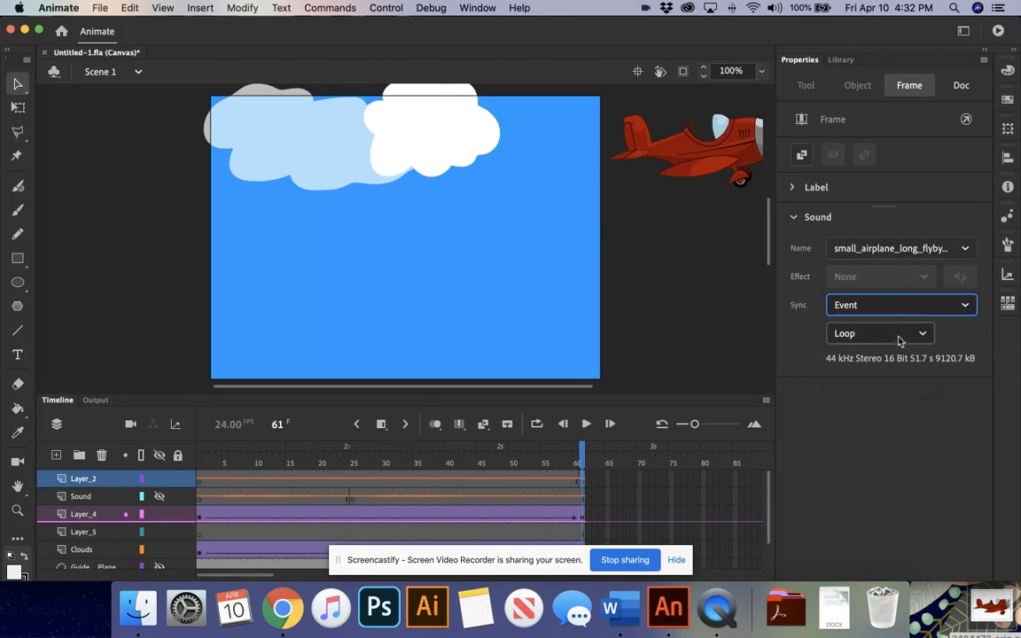
click(884, 362)
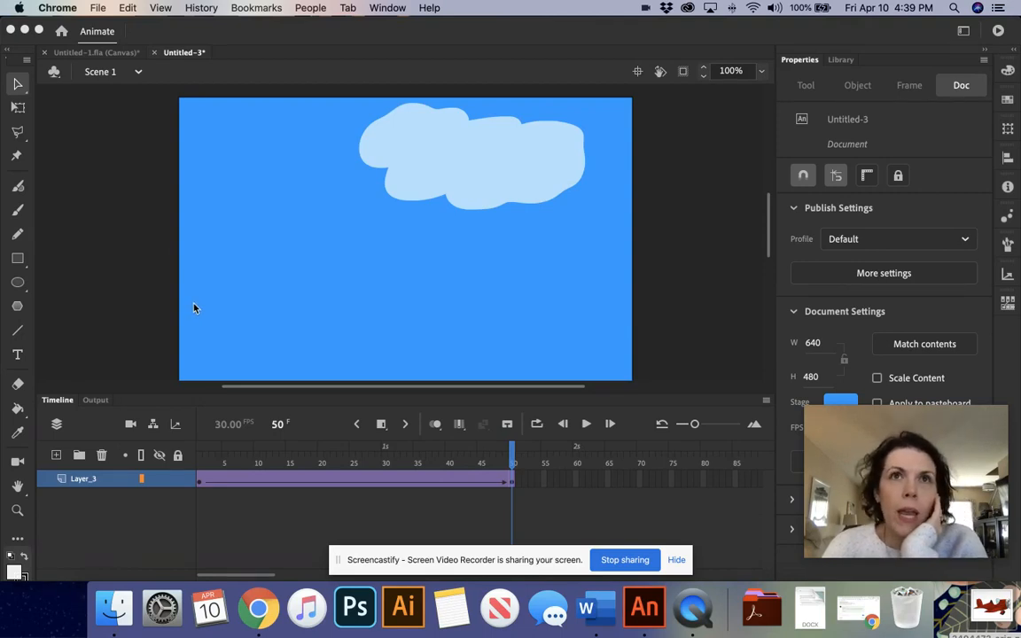
Step: View the Untitled-1.fla canvas document for comparison, and return to the Untitled-3 document
click(97, 53)
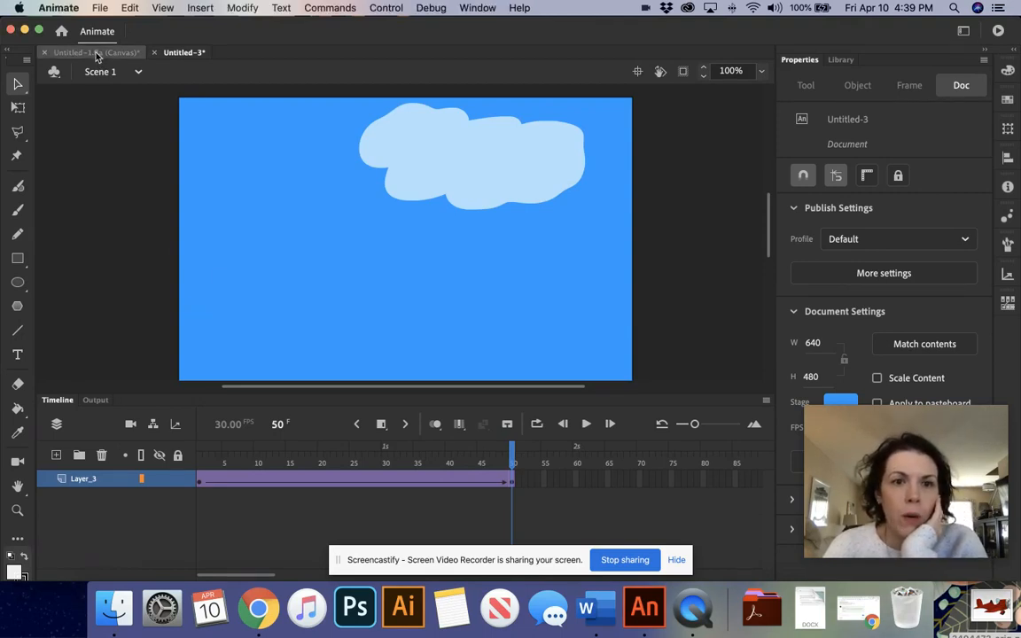
click(96, 53)
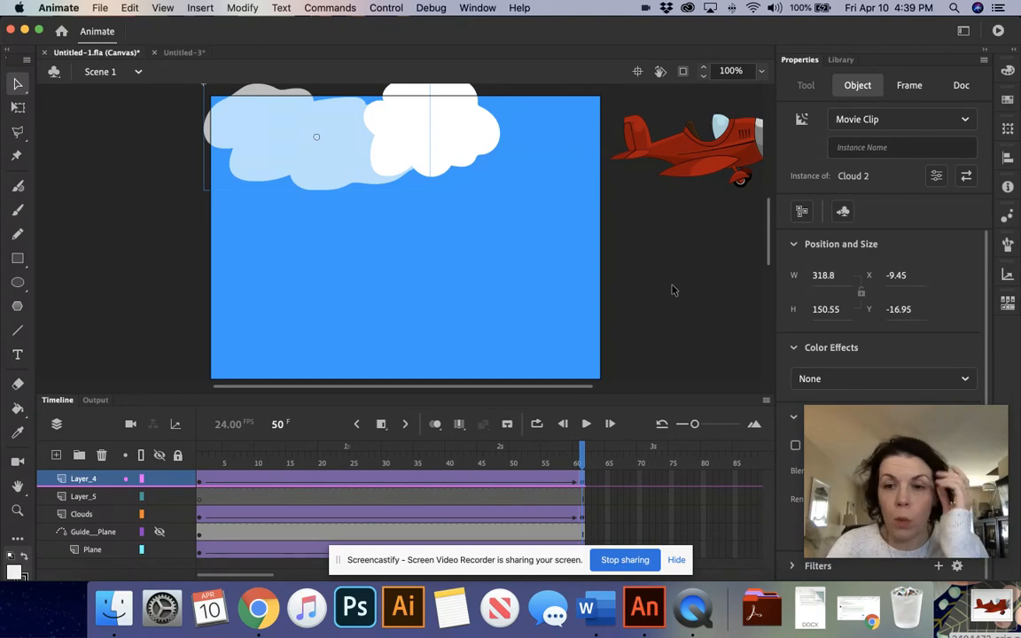
click(171, 54)
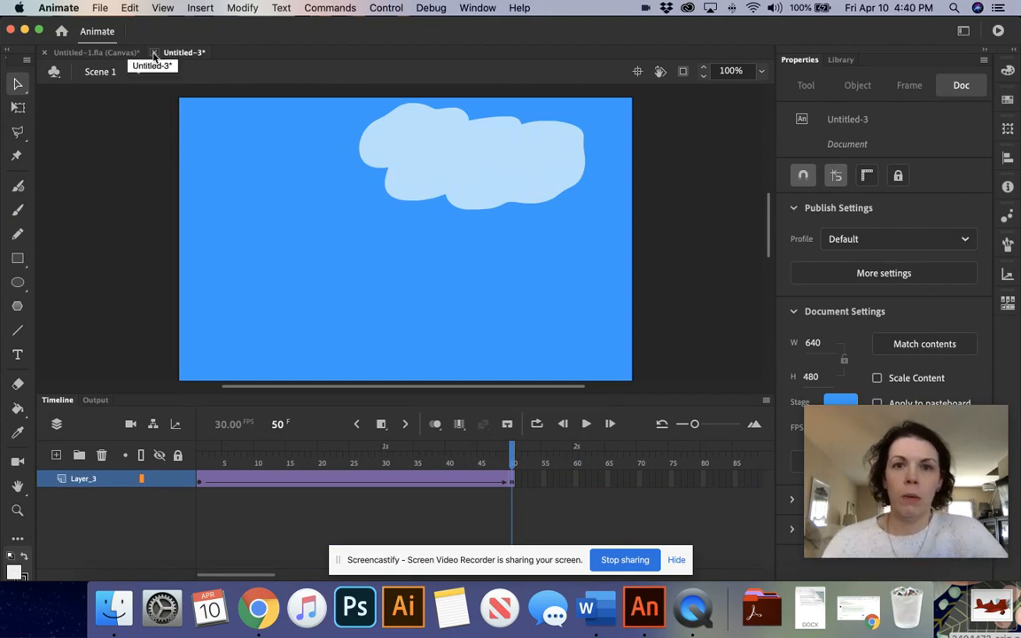
Step: Review the New Document settings for the Standard 640 x 480 preset with the ActionScript 3.0 platform type, without creating a document
click(100, 8)
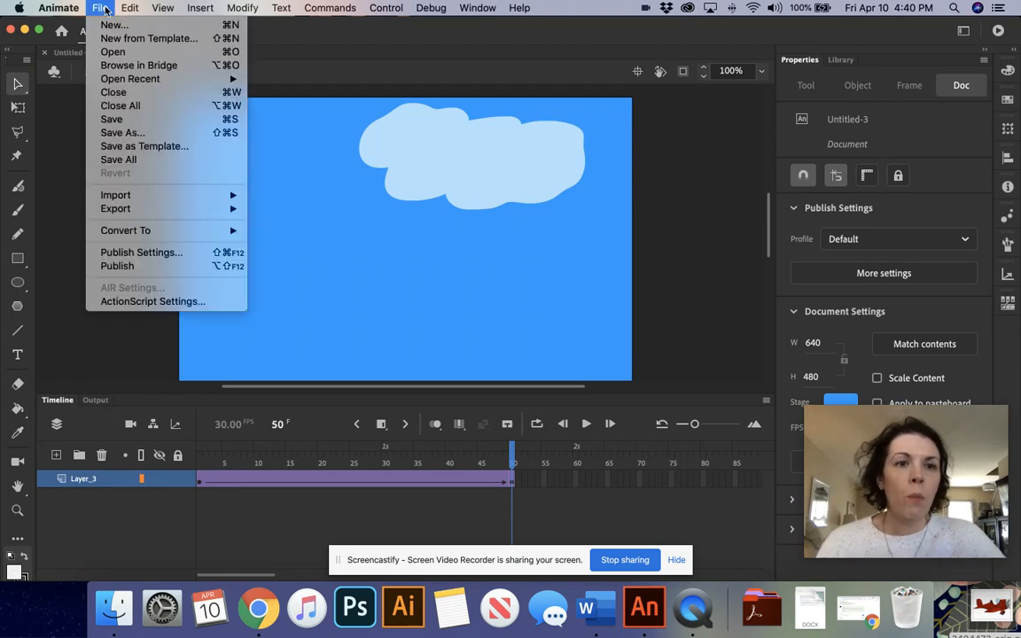
click(107, 28)
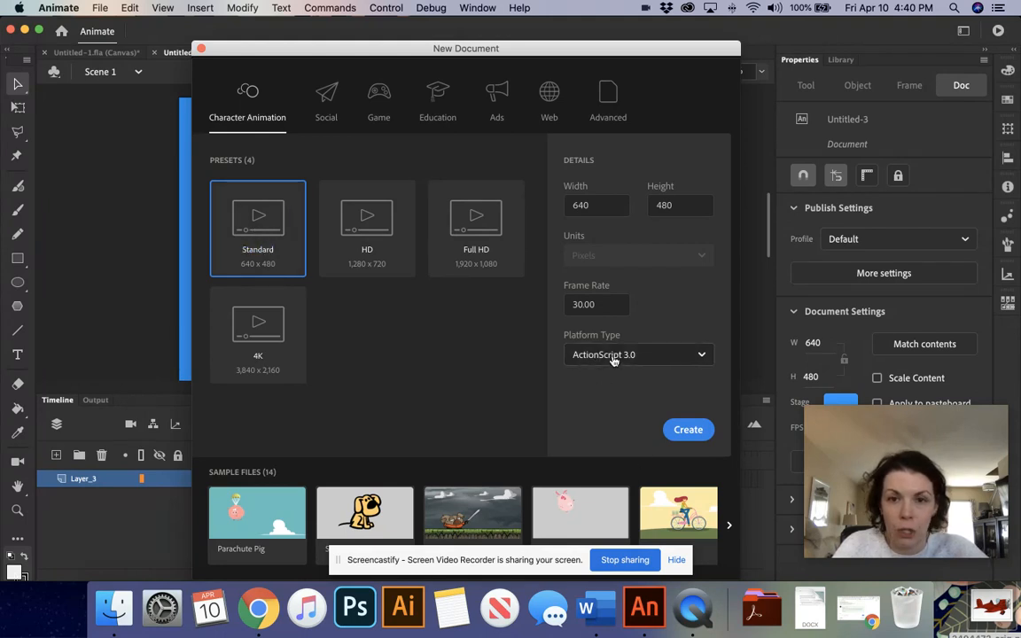
click(200, 49)
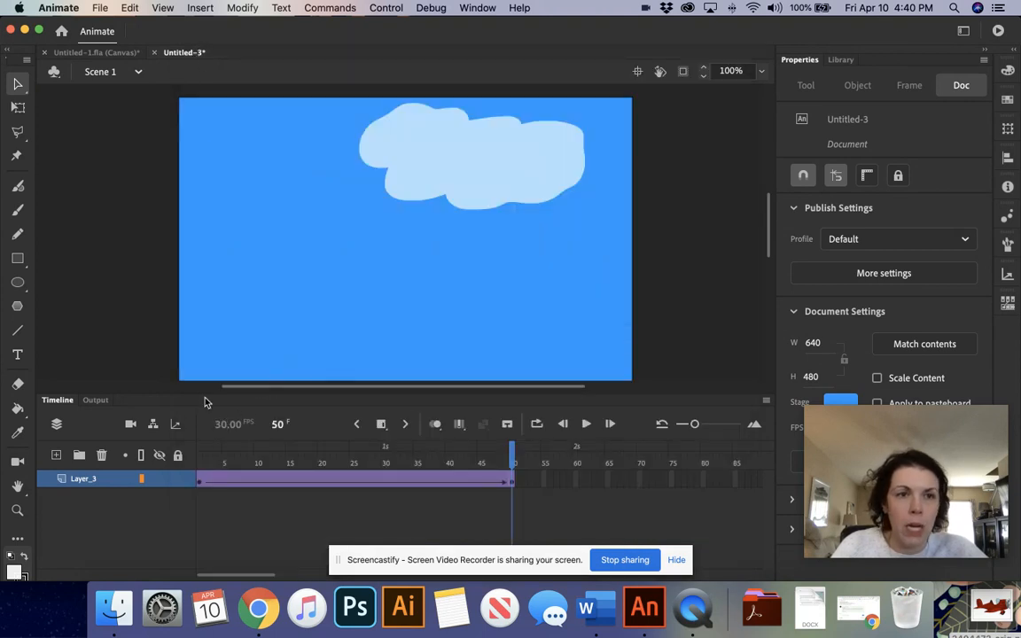
click(96, 8)
mouse_move(124, 195)
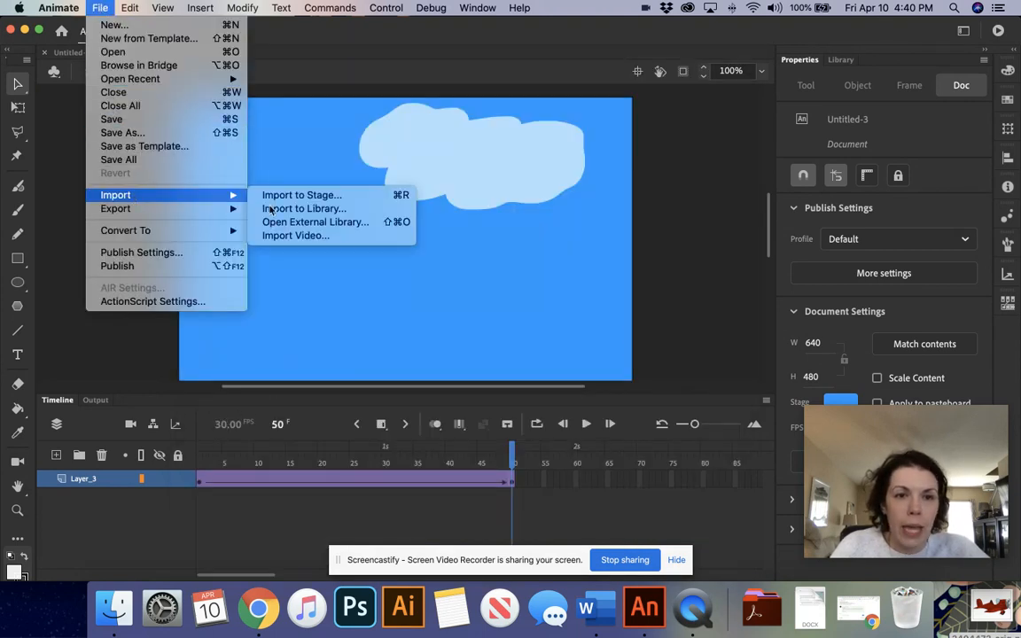
click(310, 211)
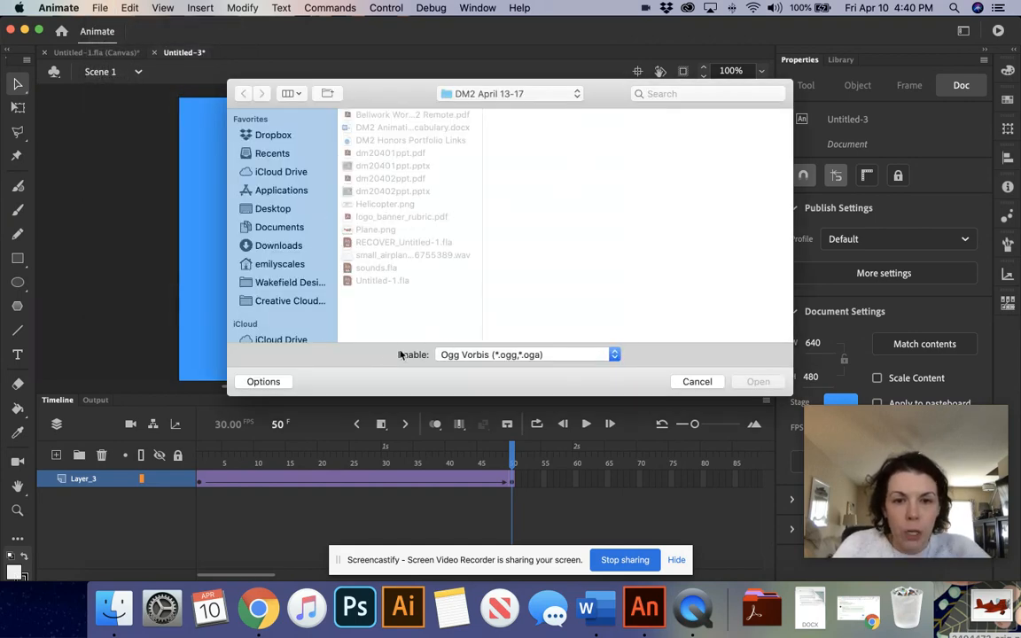
click(452, 355)
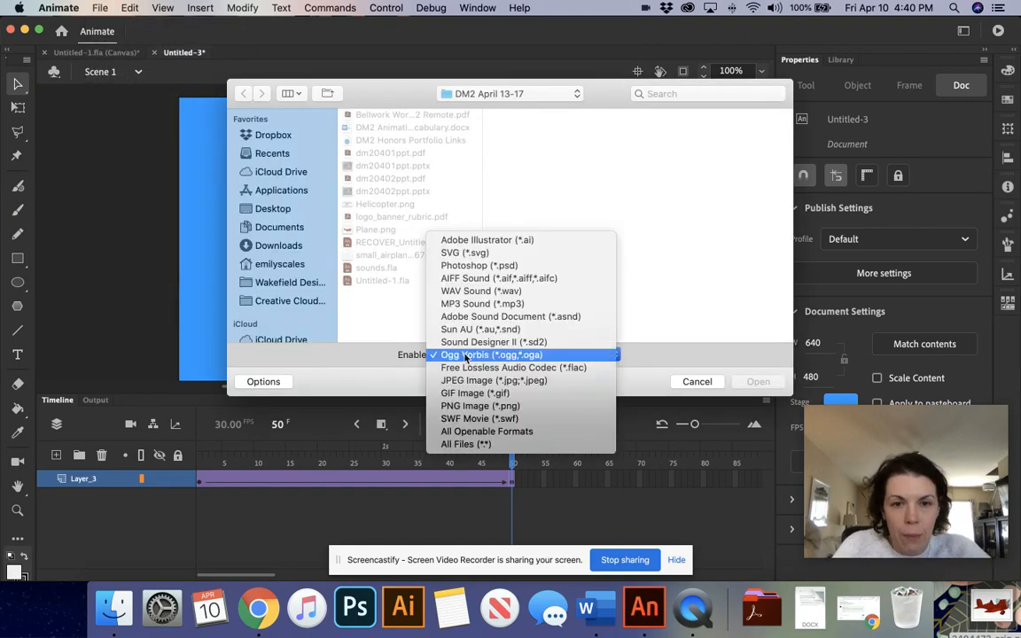
click(470, 444)
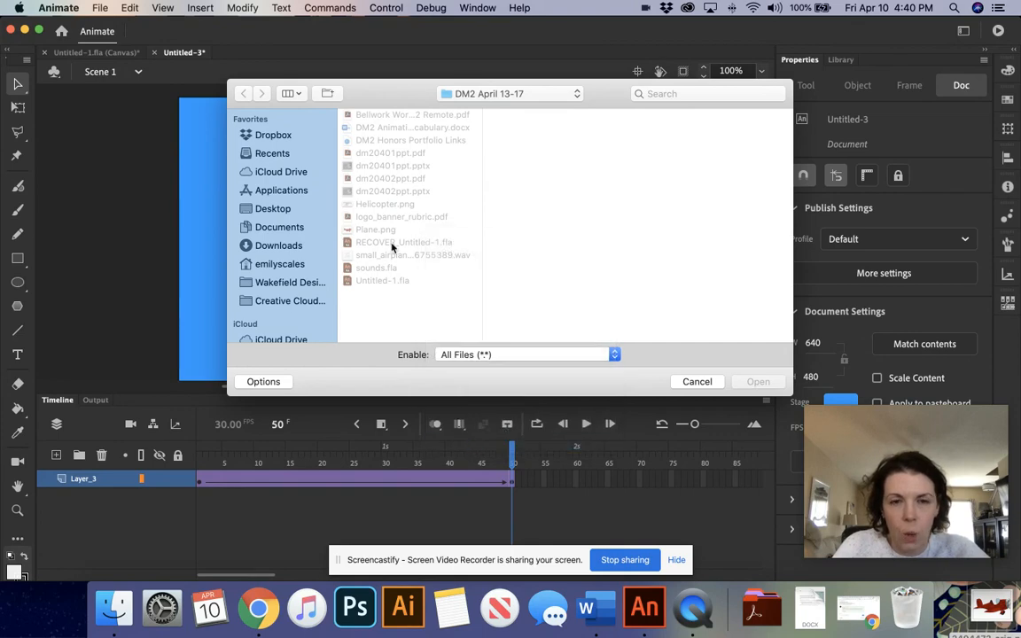
click(697, 382)
Step: Import the small airplane long flyby WAV file into the library with All Openable Formats enabled, replacing the existing library item
click(98, 7)
mouse_move(204, 195)
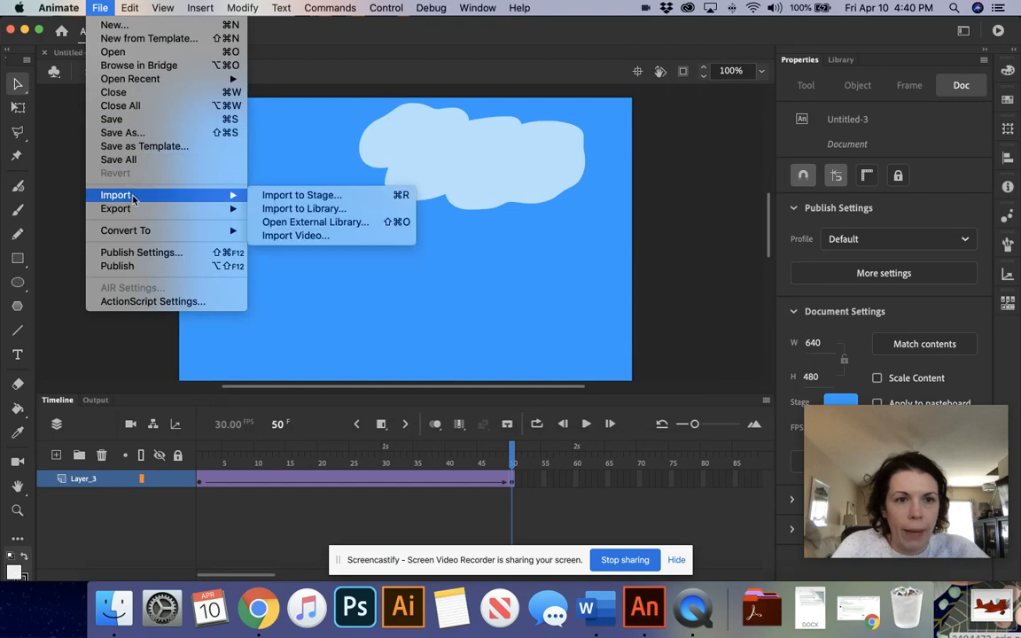
click(303, 208)
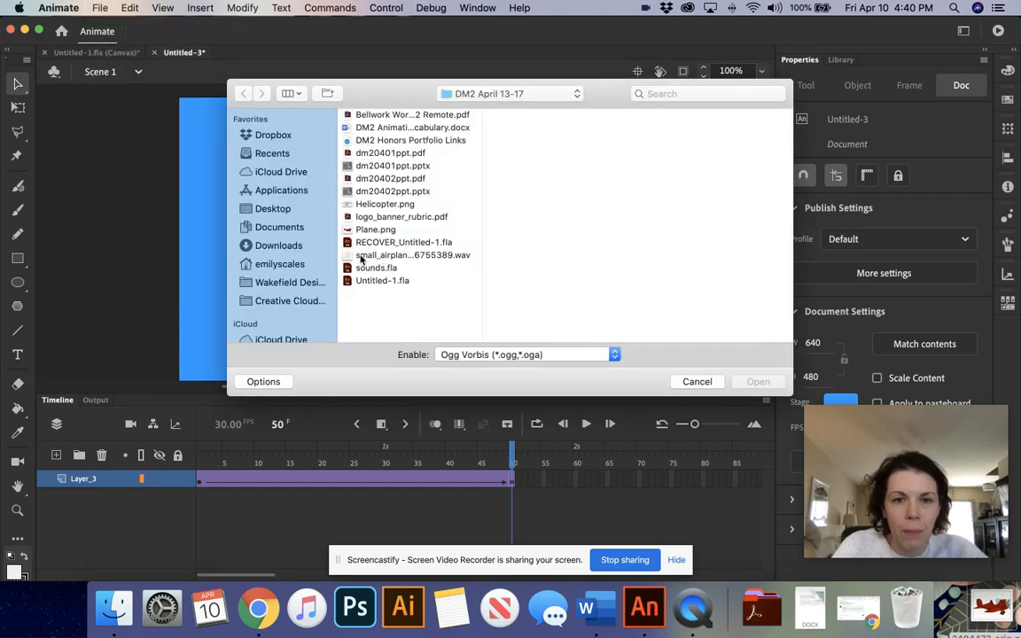
click(523, 354)
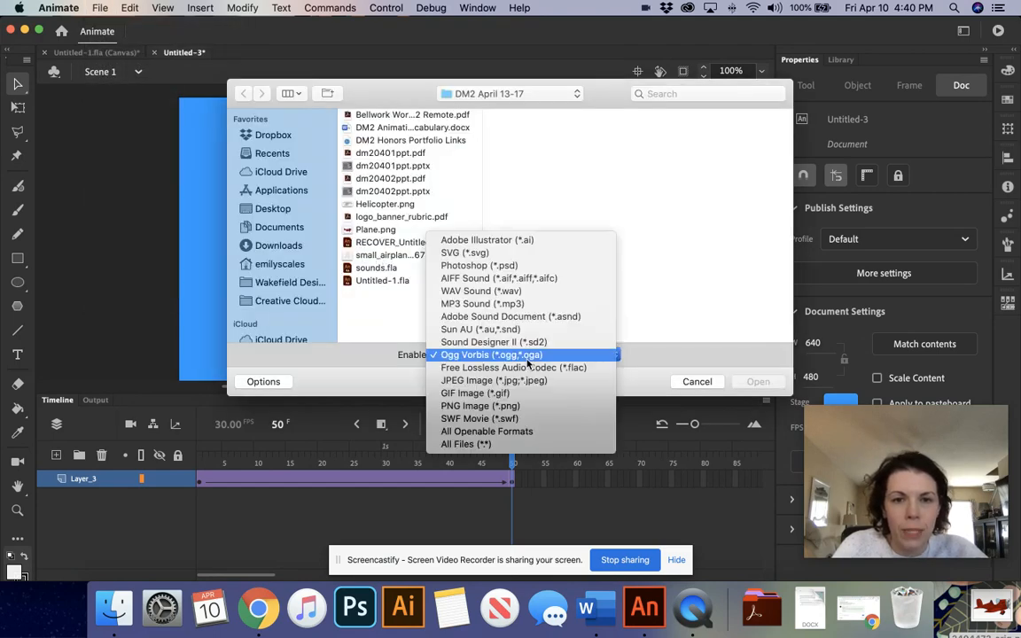
click(488, 430)
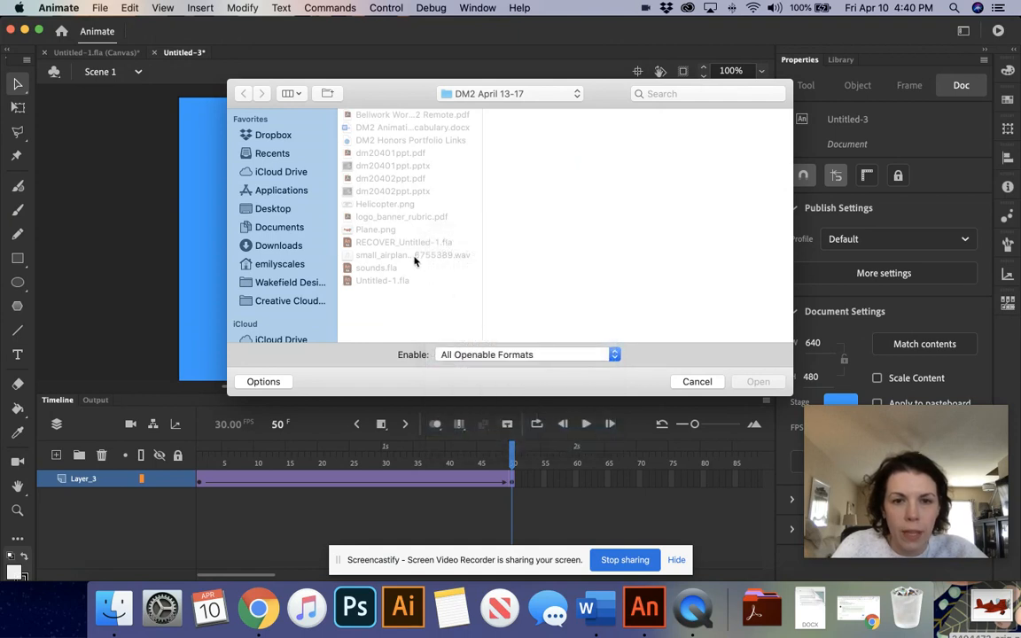
click(361, 254)
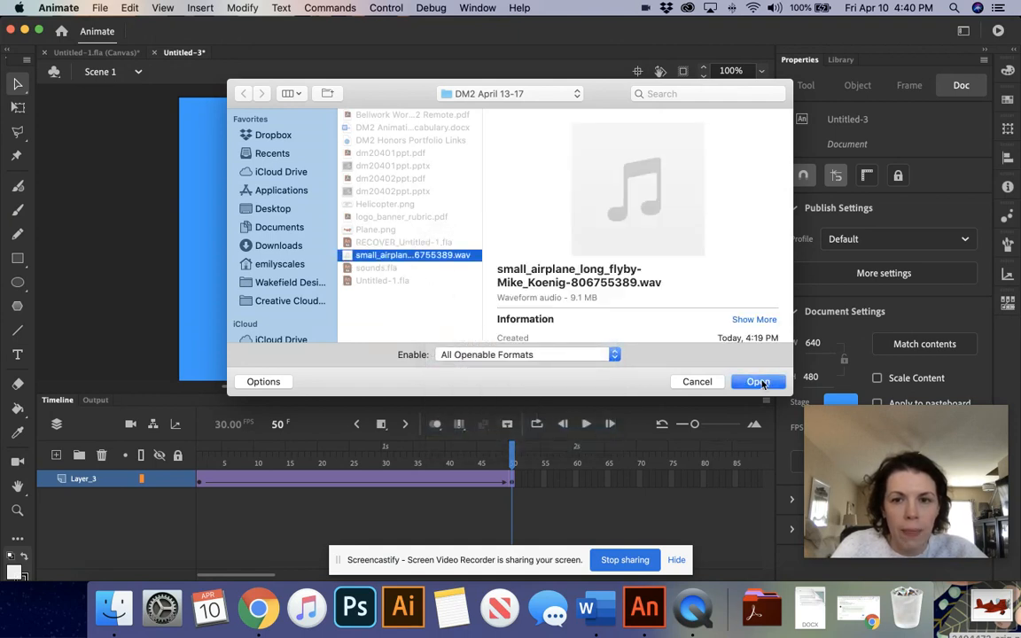
click(758, 381)
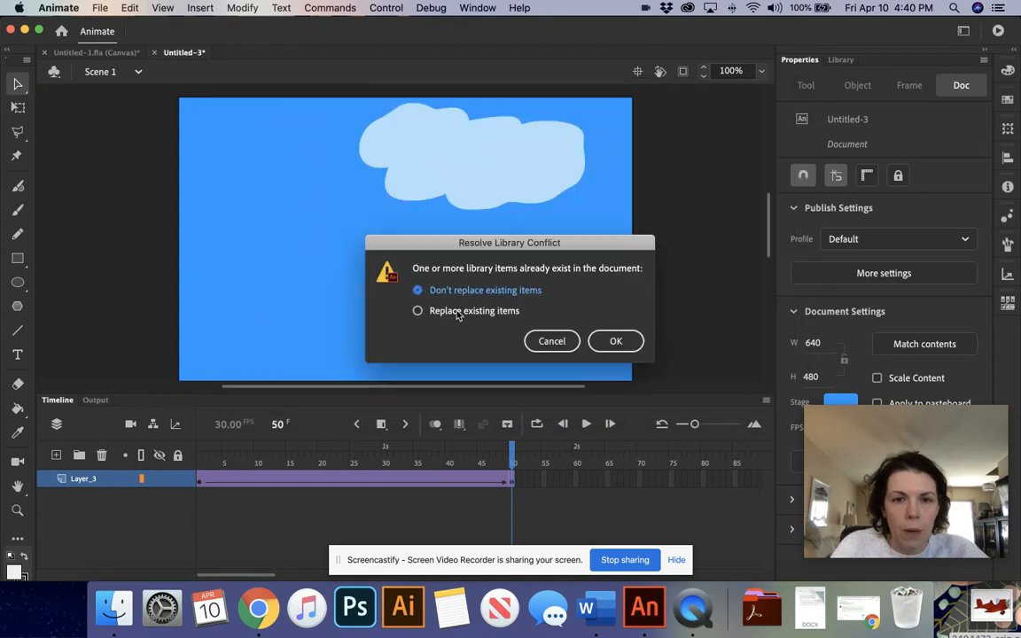
click(455, 312)
click(605, 343)
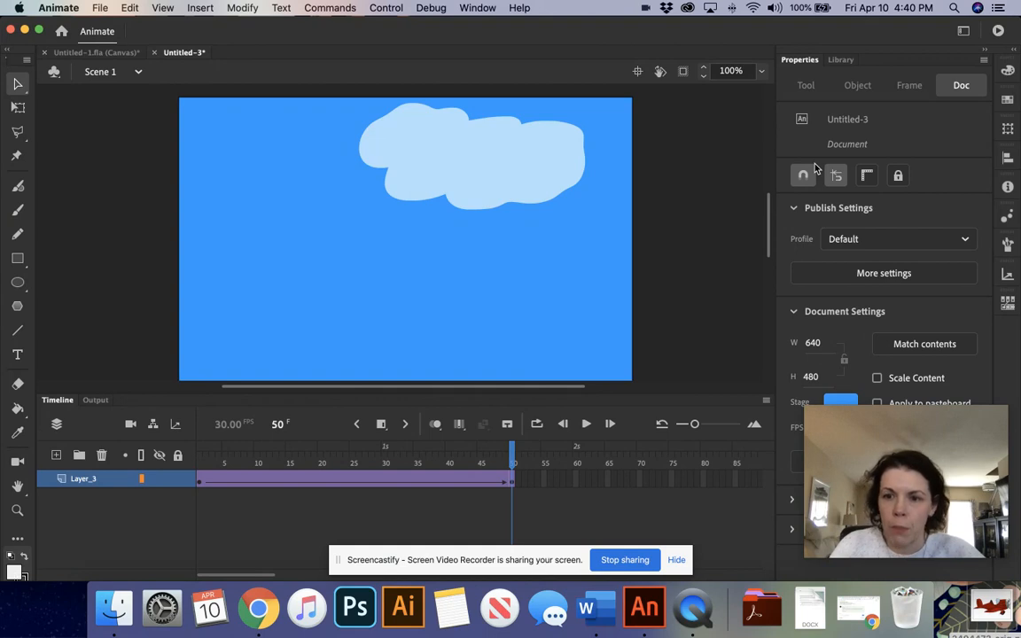
Step: Add a new layer above Layer_3 and place the airplane sound from the library on it at frame 1
click(994, 416)
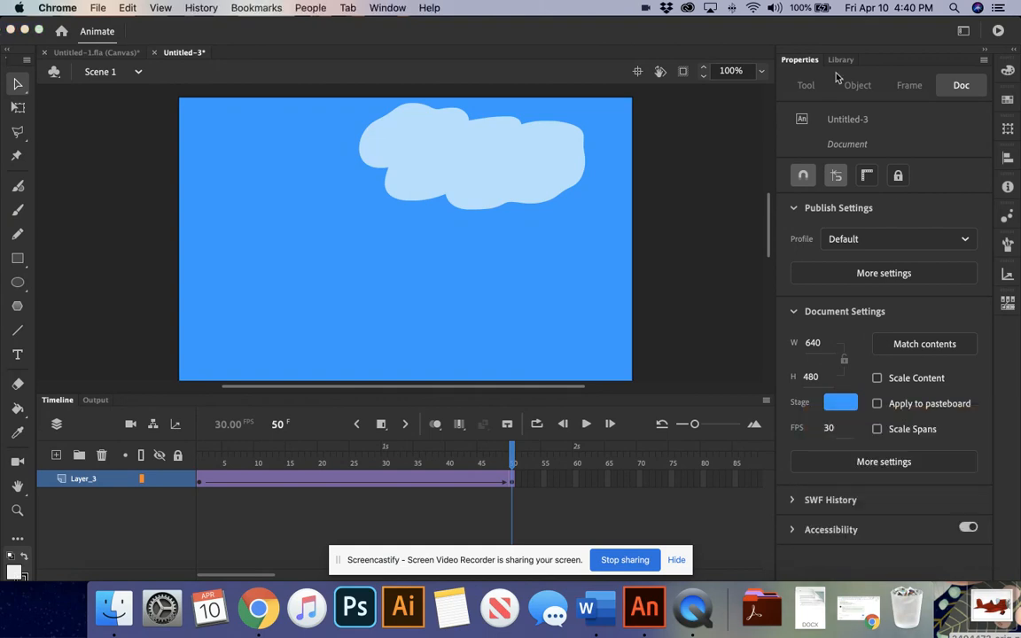
click(840, 60)
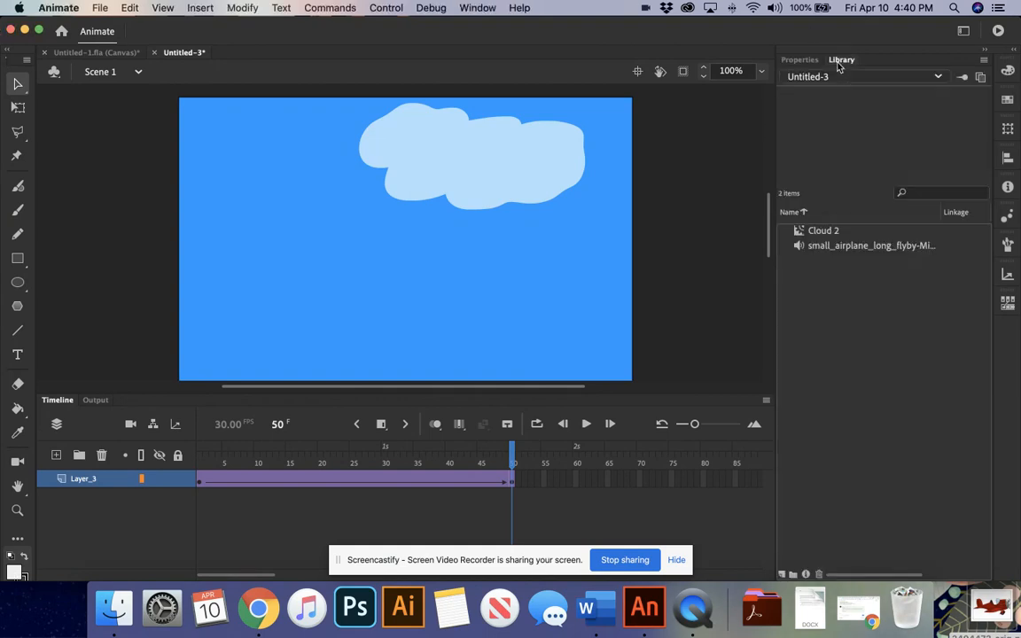
click(803, 245)
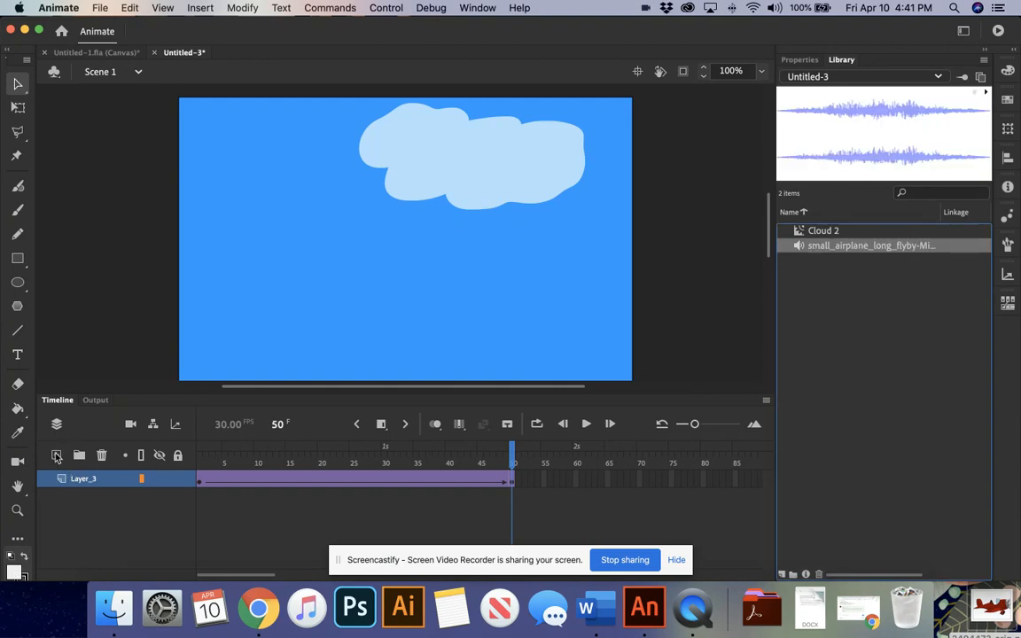
click(56, 456)
click(200, 481)
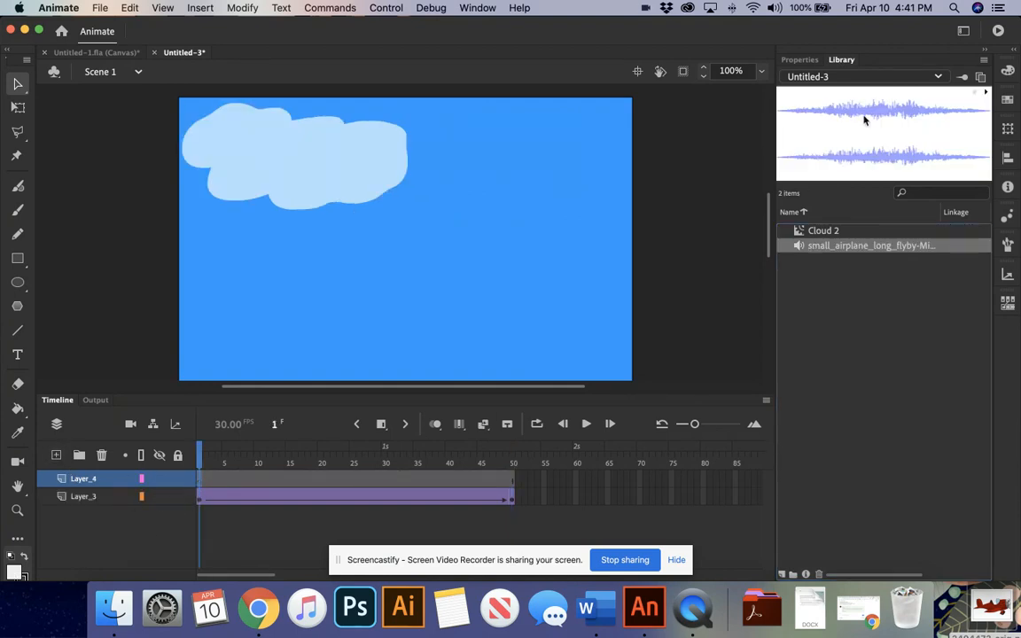
drag(827, 246, 487, 229)
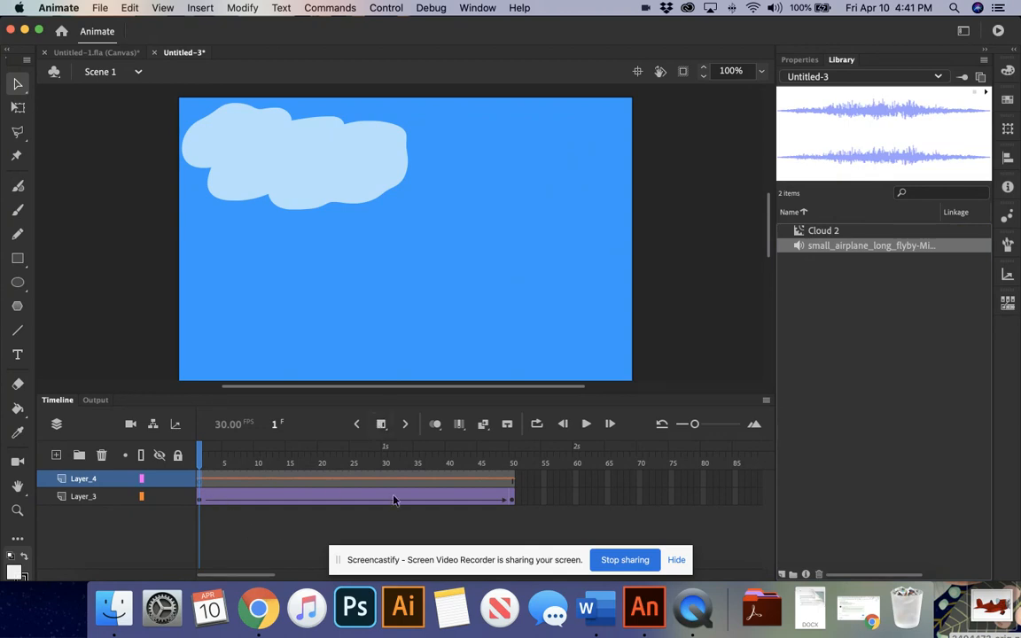
Step: Insert a keyframe at frame 50 of Layer_4 and assign it the airplane sound with Sync set to Stop
click(511, 484)
right_click(512, 483)
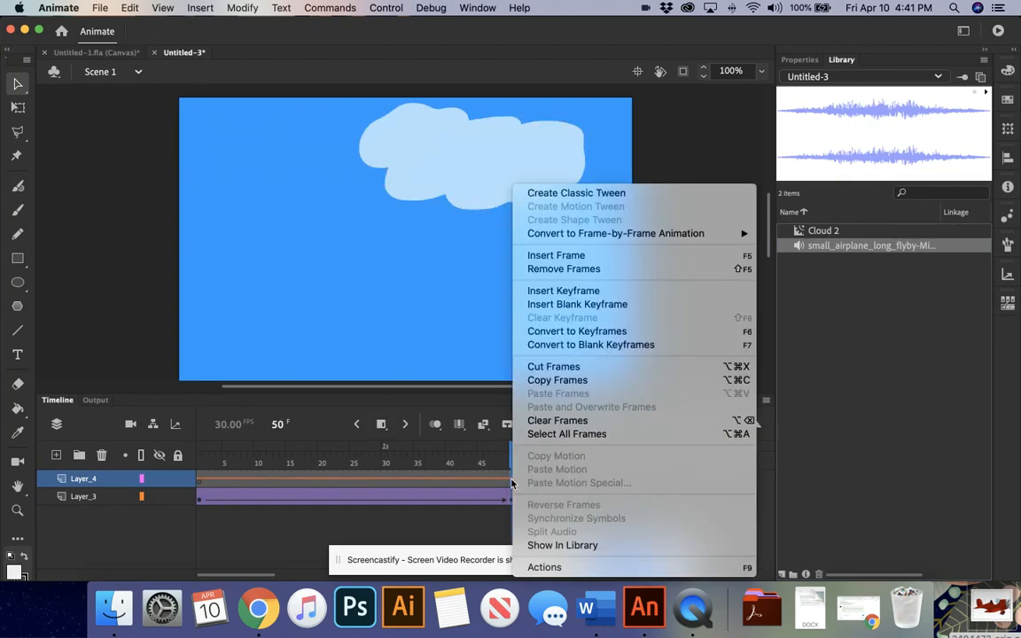
click(597, 293)
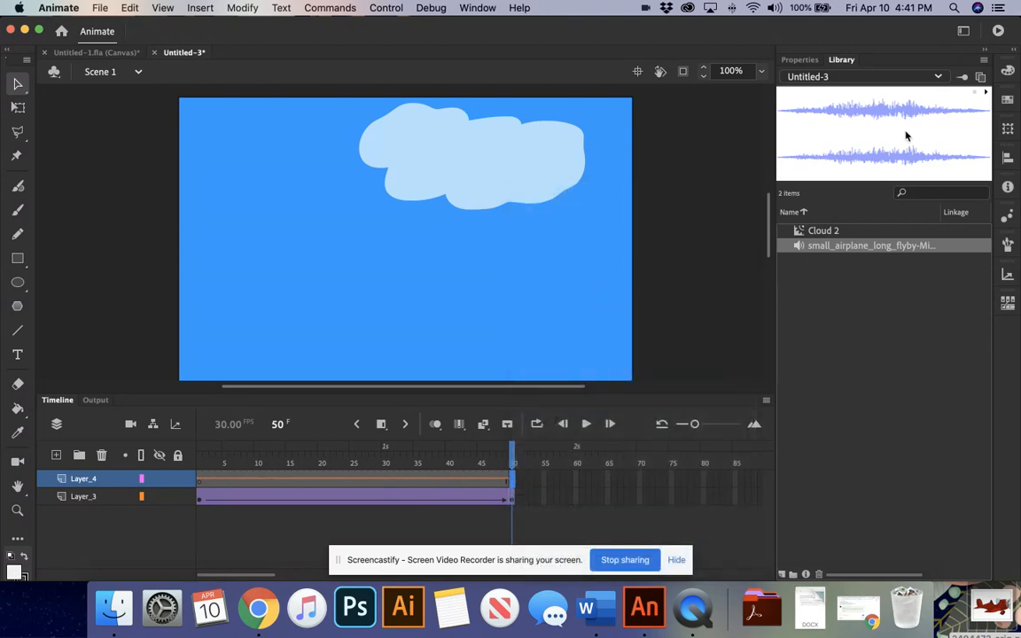
click(800, 60)
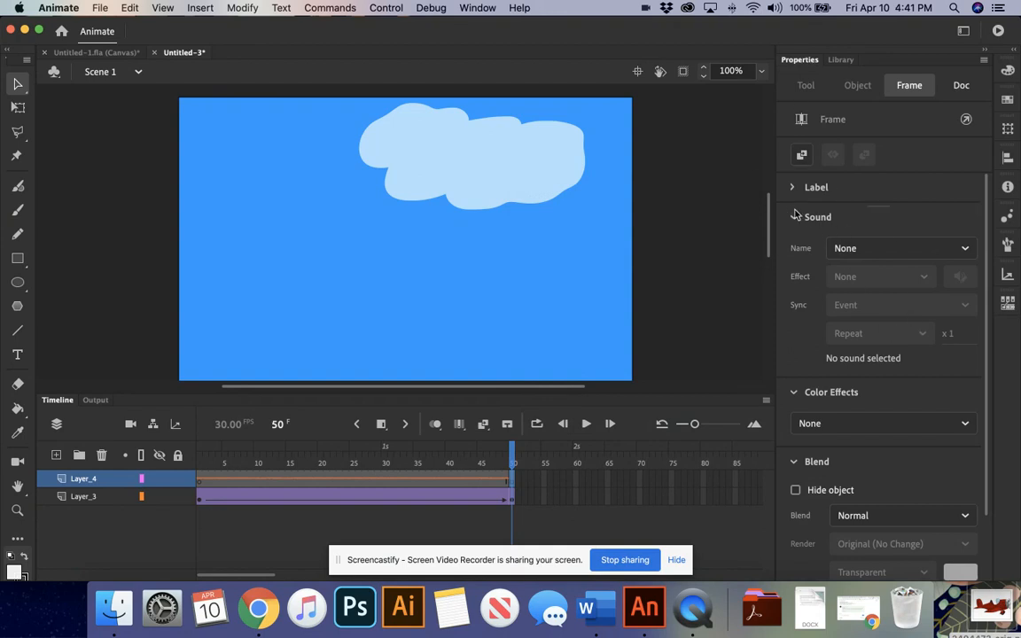
click(847, 249)
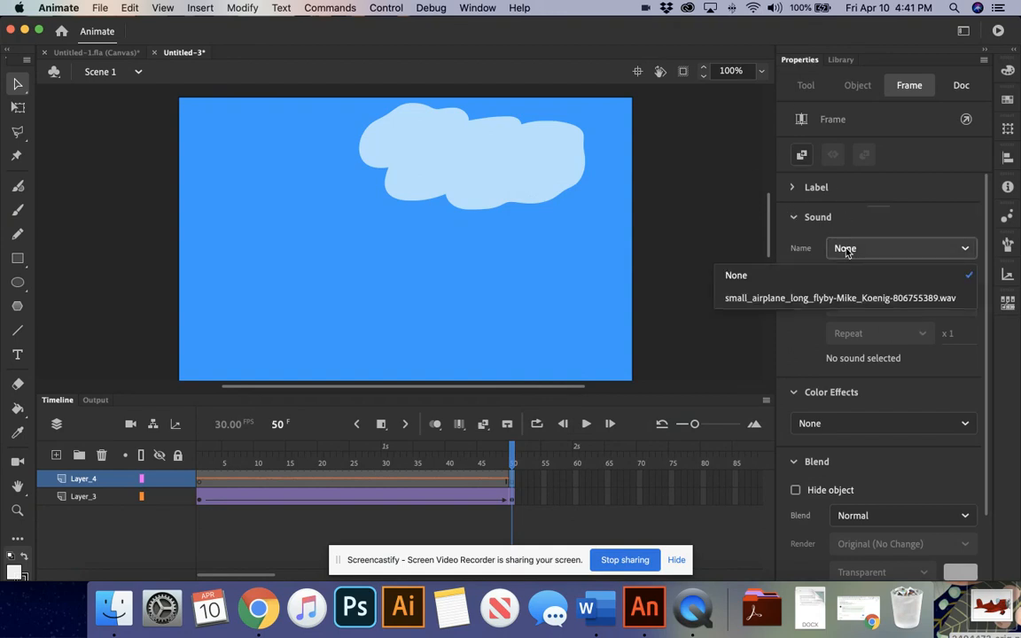
click(809, 302)
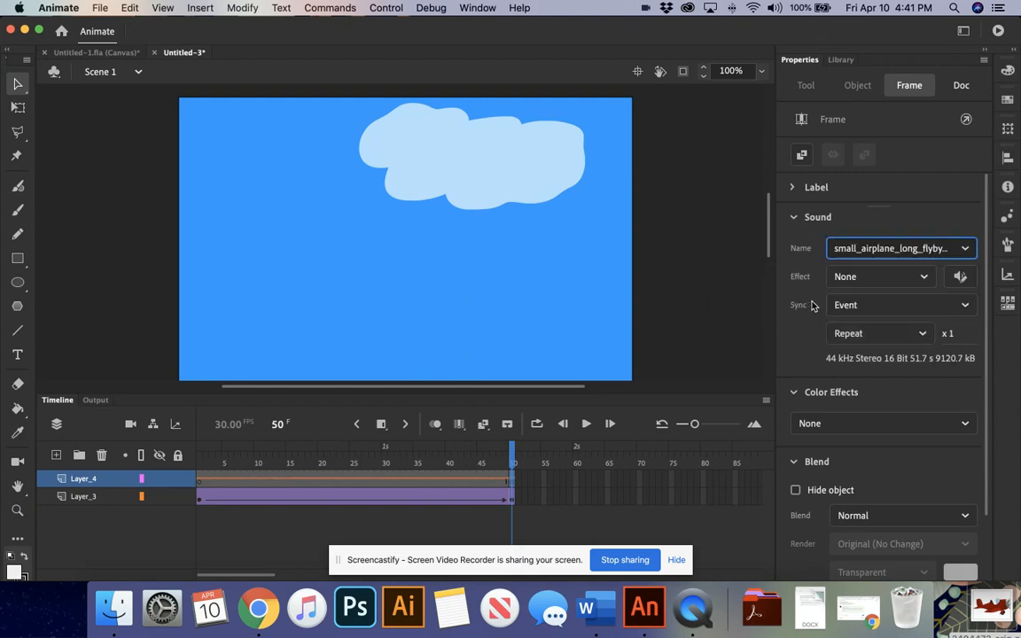
click(877, 304)
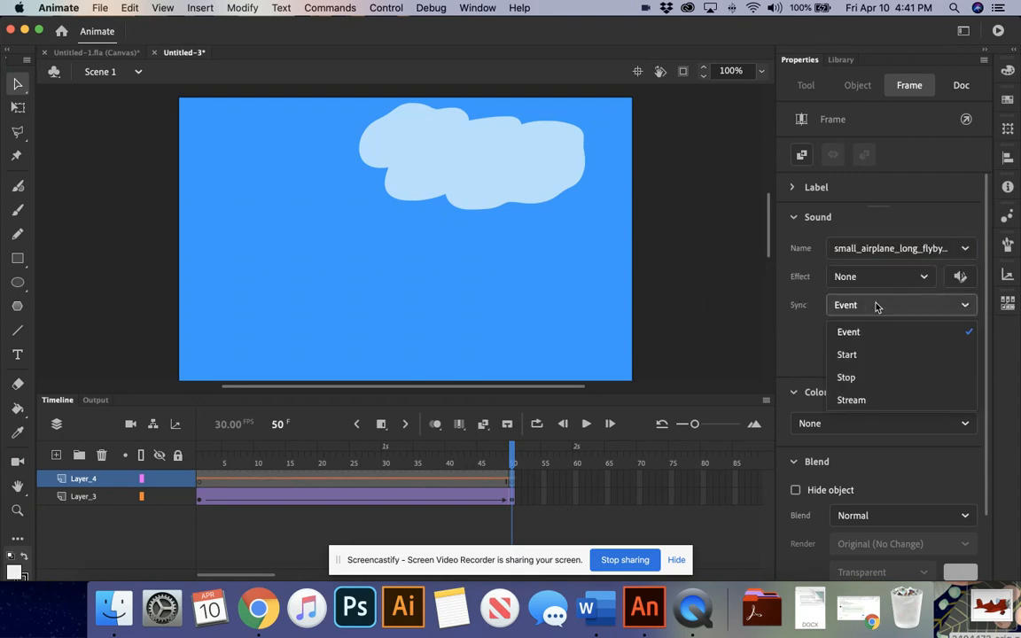
click(878, 386)
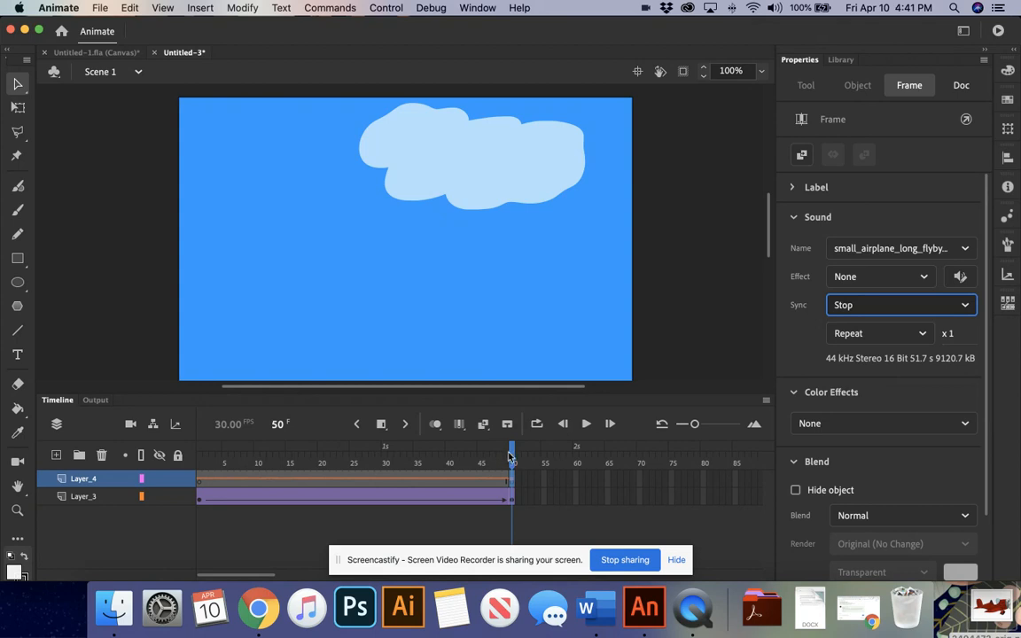
Step: Play the animation from frame 1 to check the airplane sound, and raise the system volume
click(315, 463)
drag(275, 463, 200, 456)
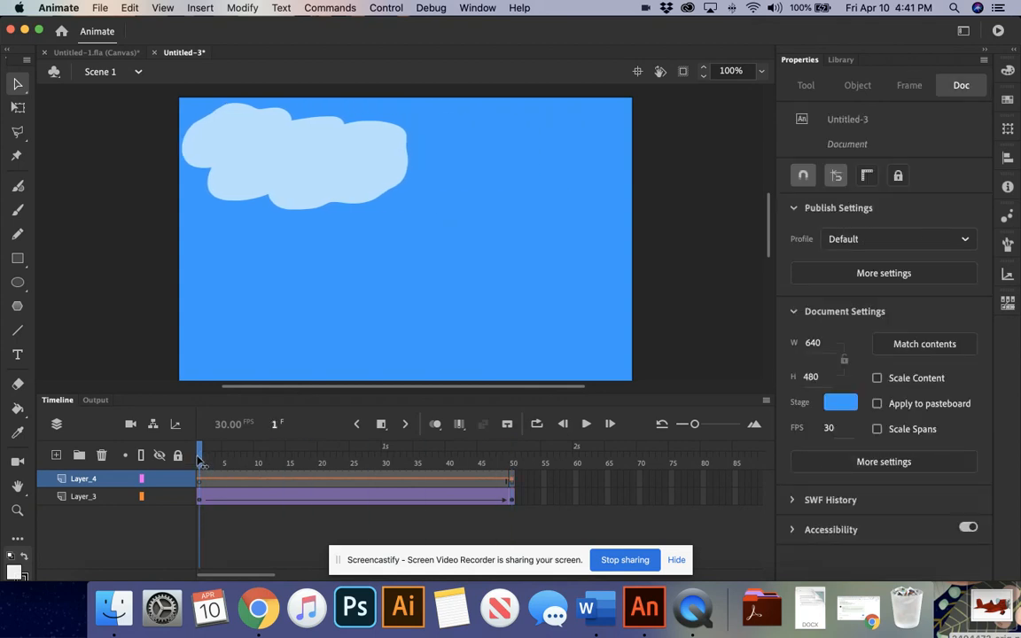
key(Return)
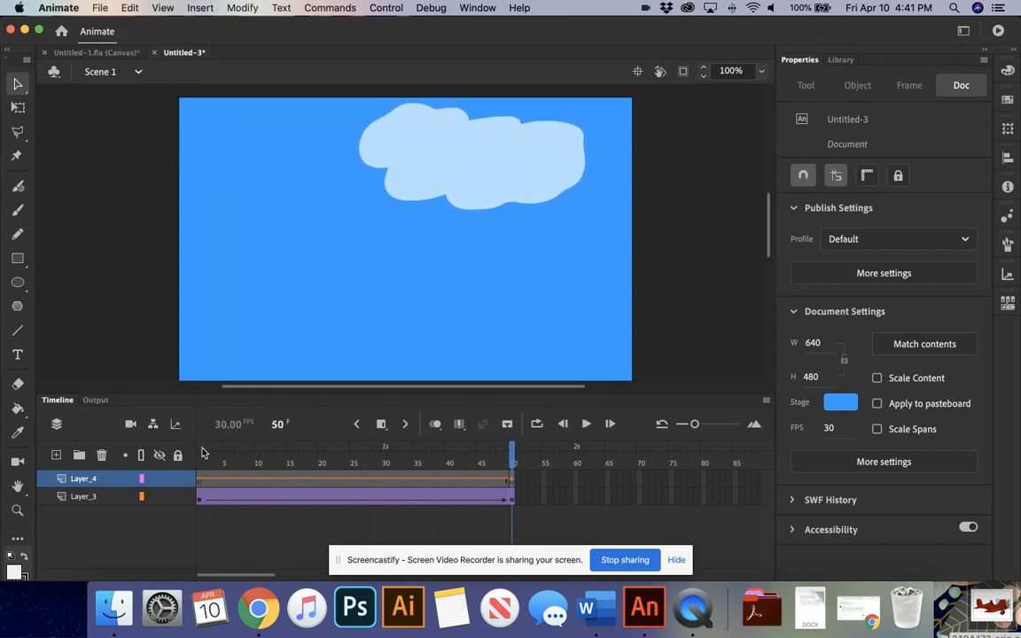
key(XF86AudioMute)
key(XF86AudioRaiseVolume)
key(XF86AudioRaiseVolume)
key(XF86AudioRaiseVolume)
key(XF86AudioRaiseVolume)
key(XF86AudioRaiseVolume)
click(448, 451)
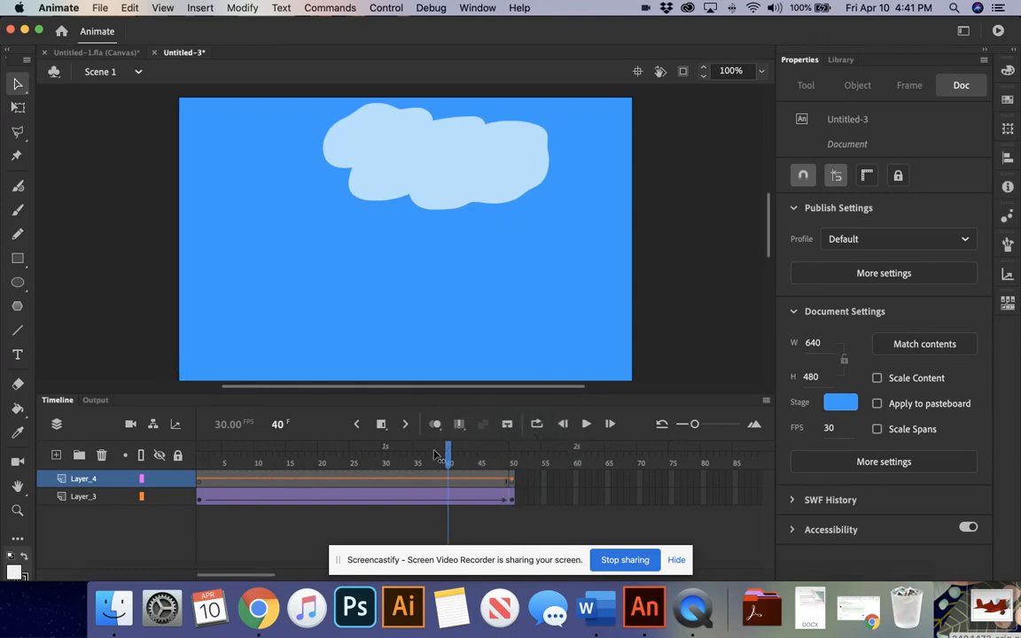
click(200, 484)
Step: Move the end keyframes of Layer_4 and Layer_3 from frame 50 to frame 75
click(513, 482)
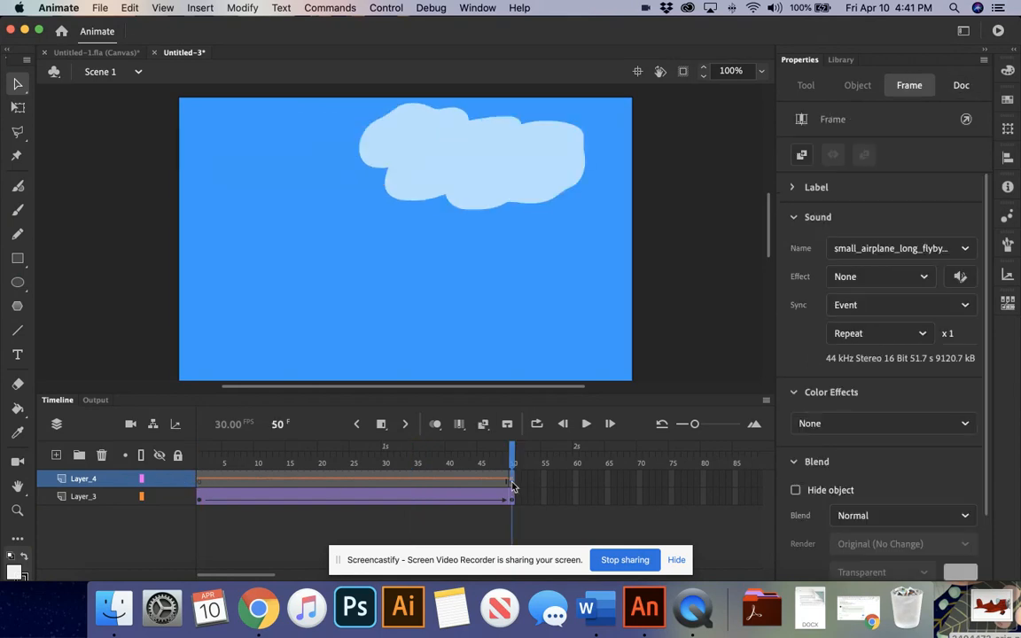
drag(513, 483, 672, 483)
click(511, 500)
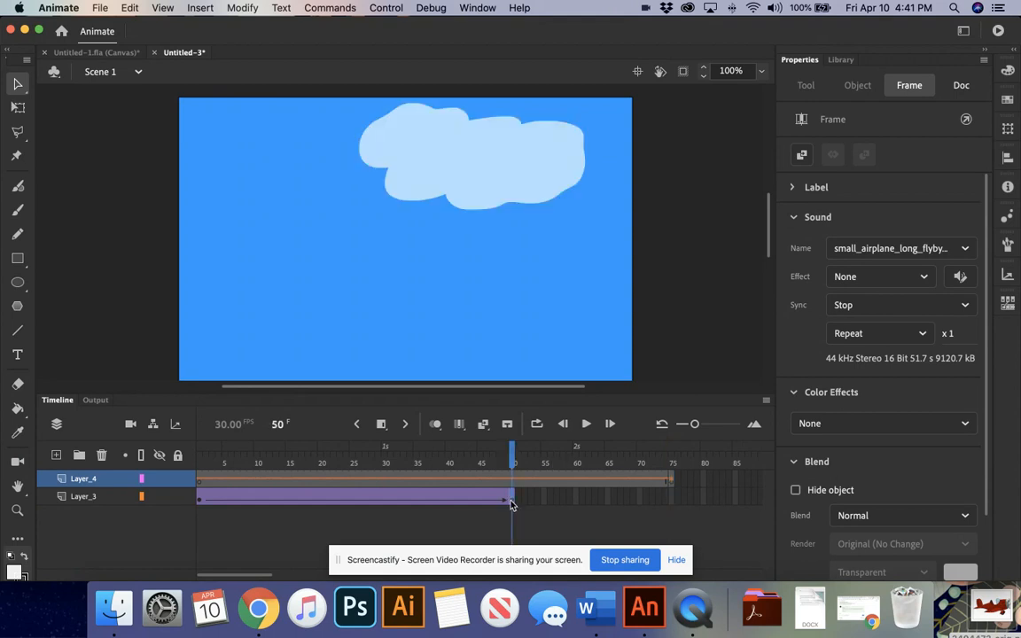
drag(511, 501, 672, 496)
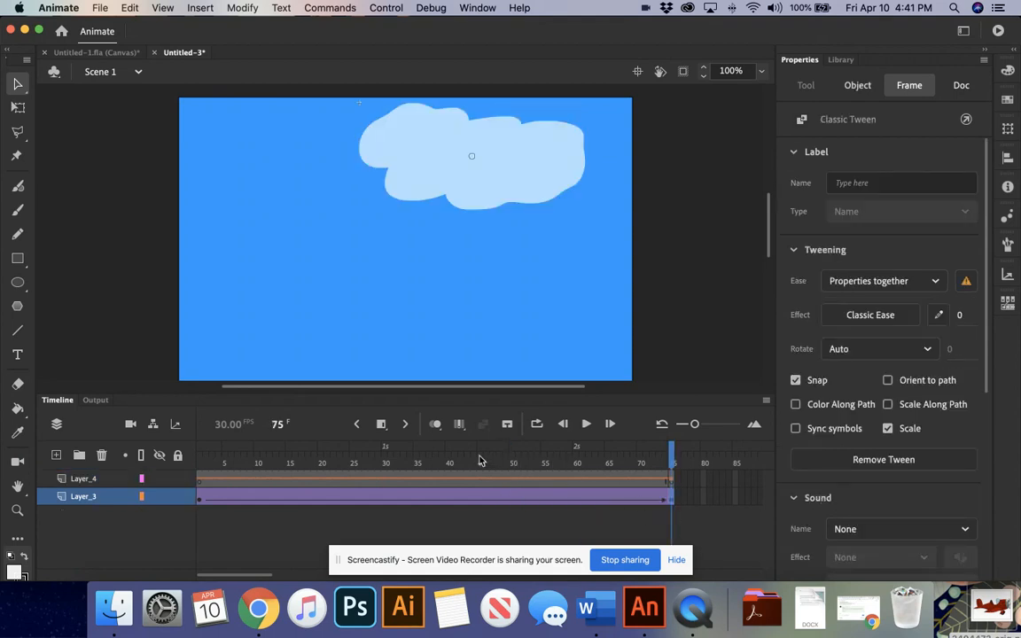
Step: Play back the extended animation from the middle and from near its beginning to check the sound, and stop it
click(443, 461)
key(Return)
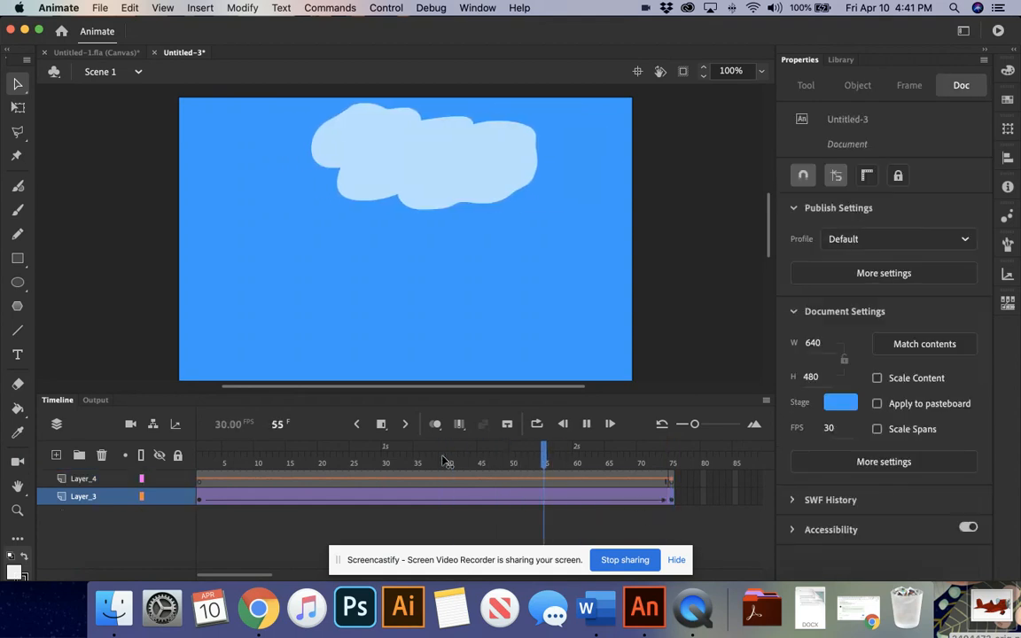
click(206, 461)
key(Return)
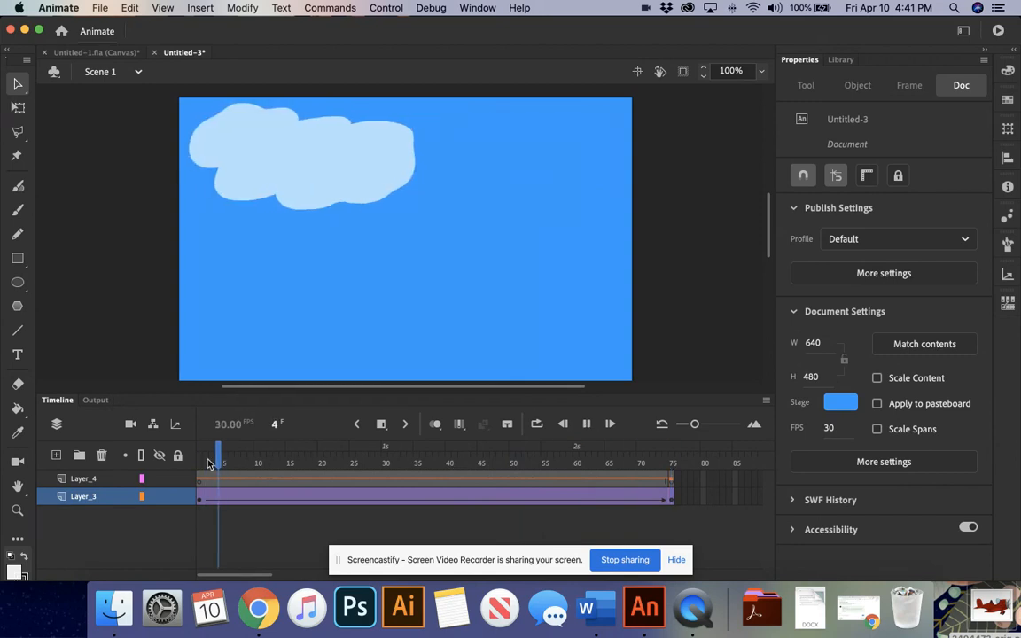
key(Return)
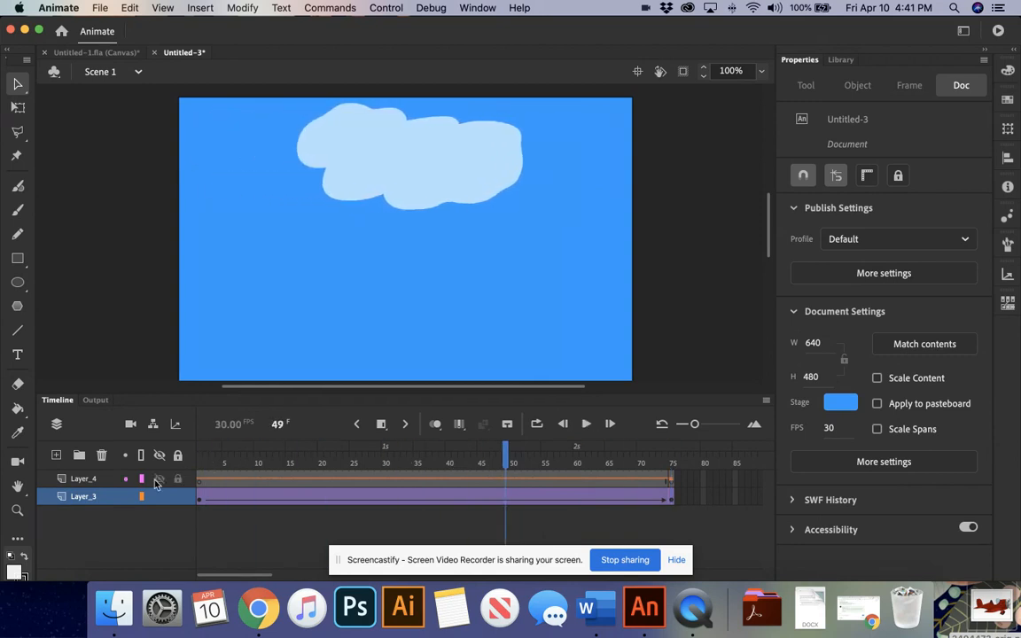
Step: Set the Sync of the airplane sound at frame 1 of Layer_4 to Start
click(201, 480)
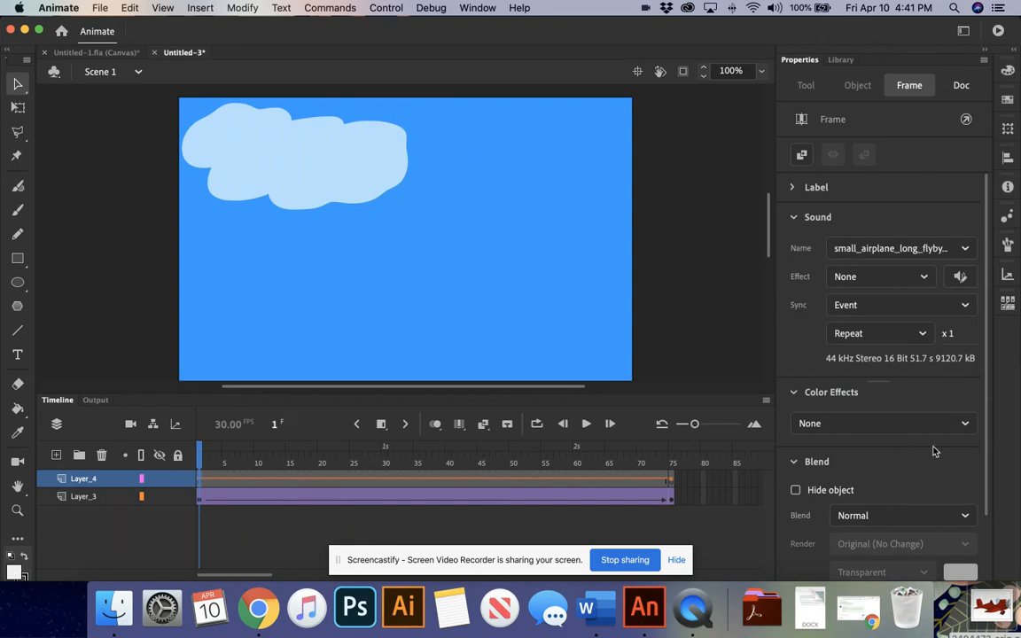
click(853, 304)
click(873, 357)
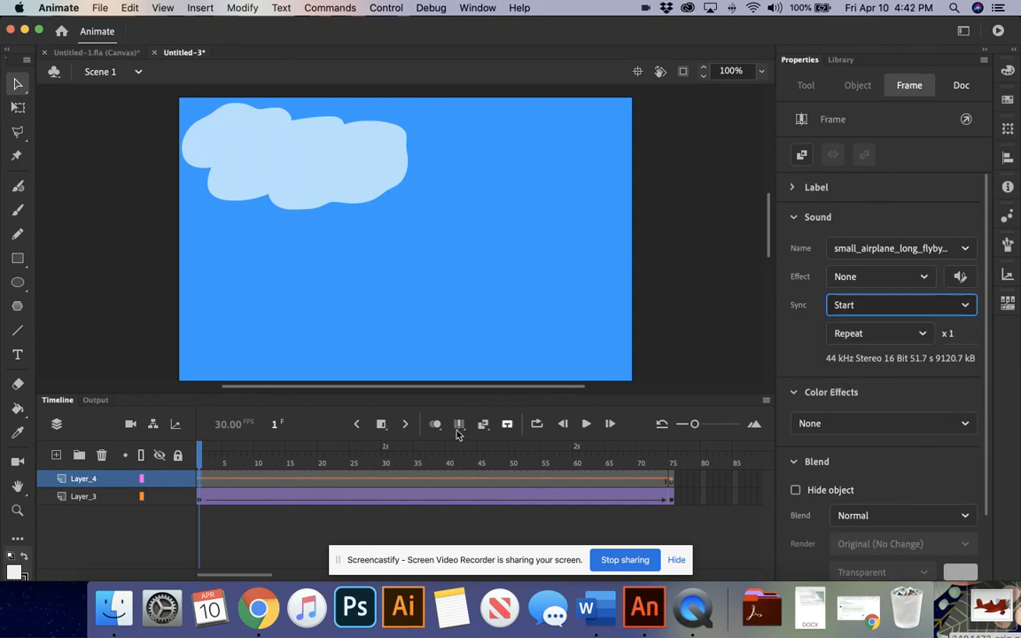
key(Return)
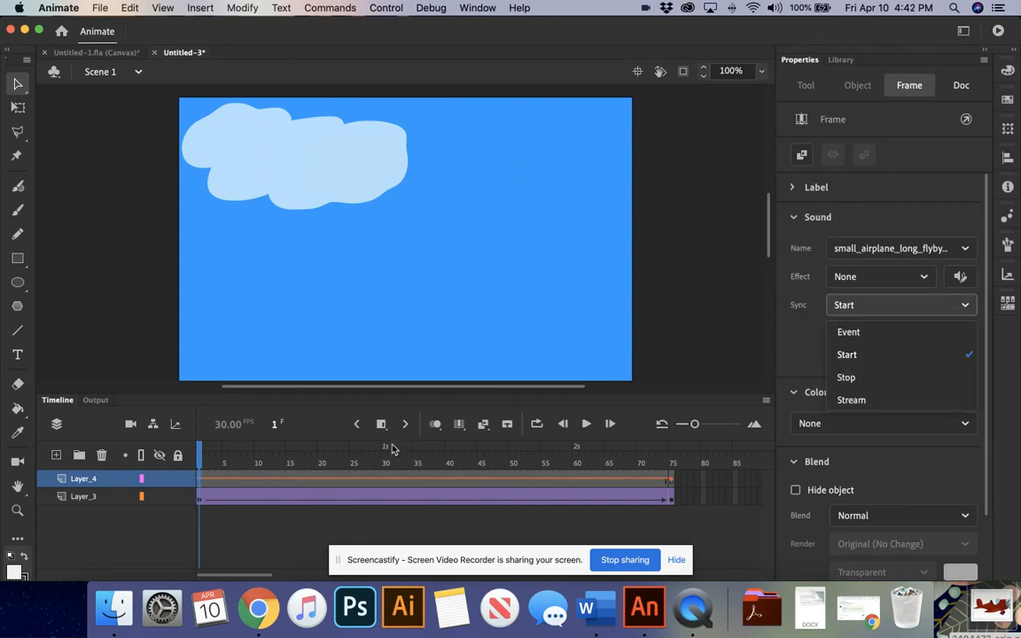
Step: Play the animation from frame 1 to check the airplane sound with its Start sync
click(199, 457)
key(Return)
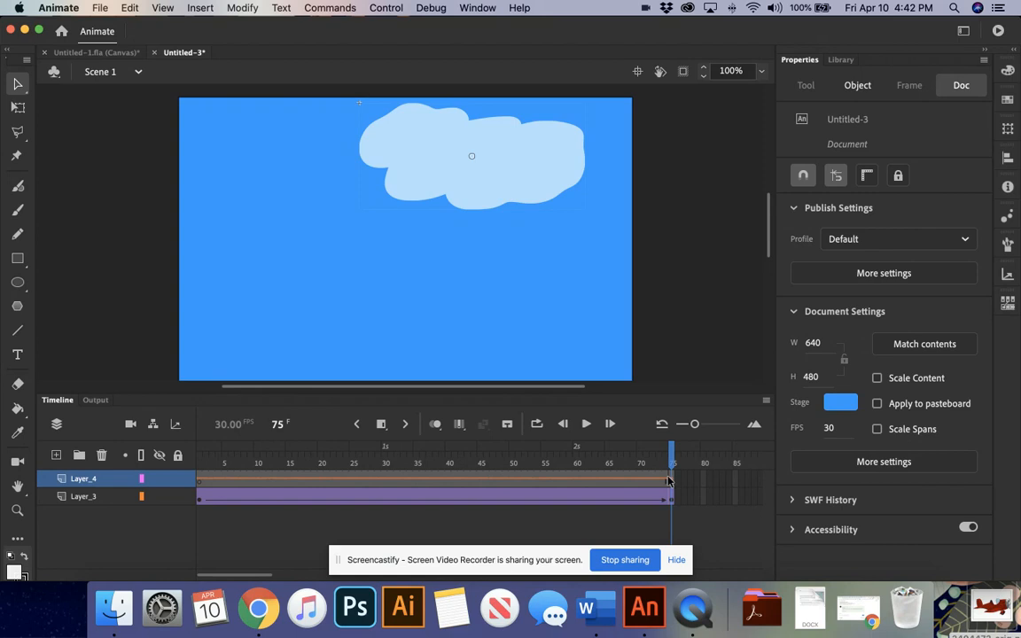
Step: Switch to the Untitled-1.fla document and show its library
click(62, 53)
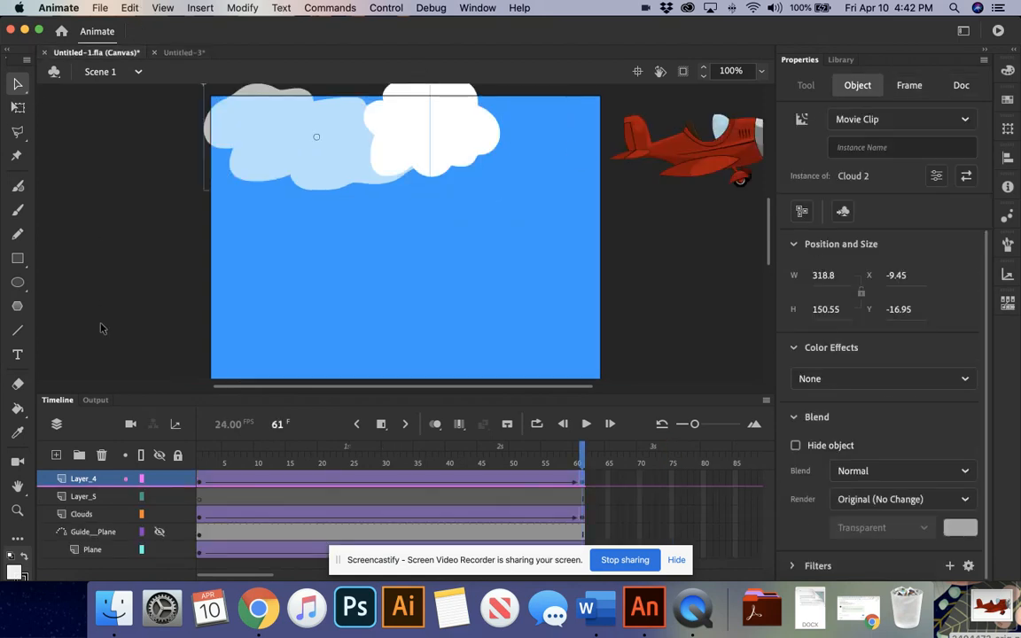
click(838, 59)
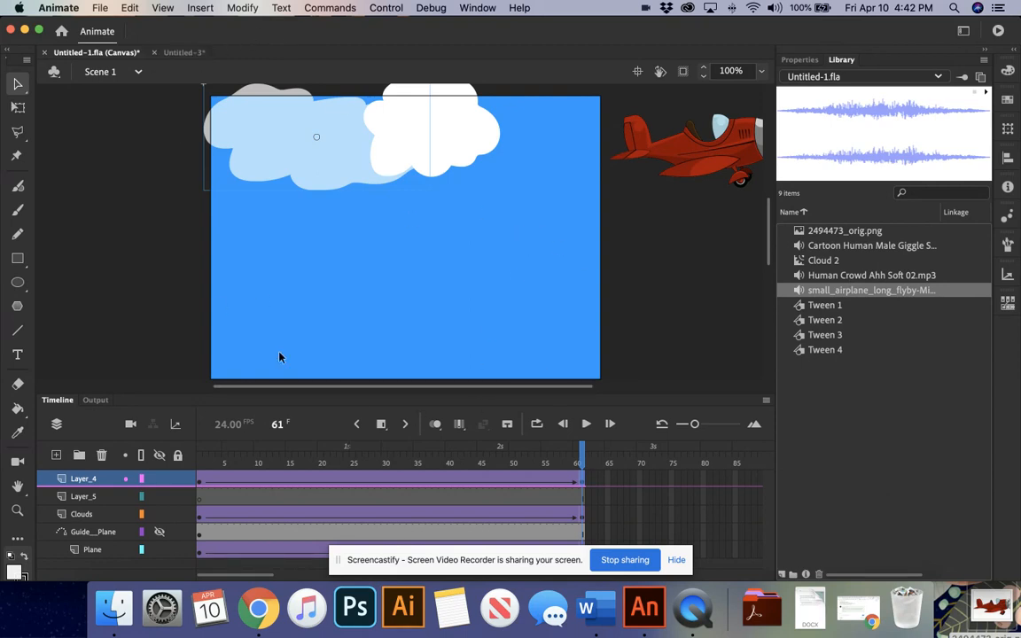
Step: Try moving the first keyframe of Layer_4 to frame 10, restore it to frame 1, and select the whole layer
click(200, 483)
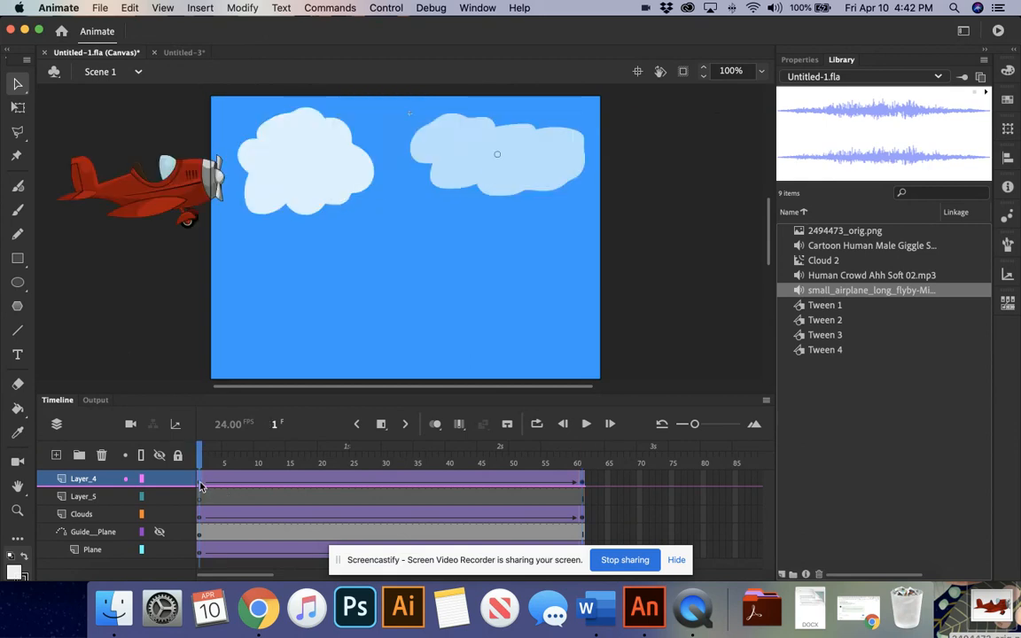
click(254, 483)
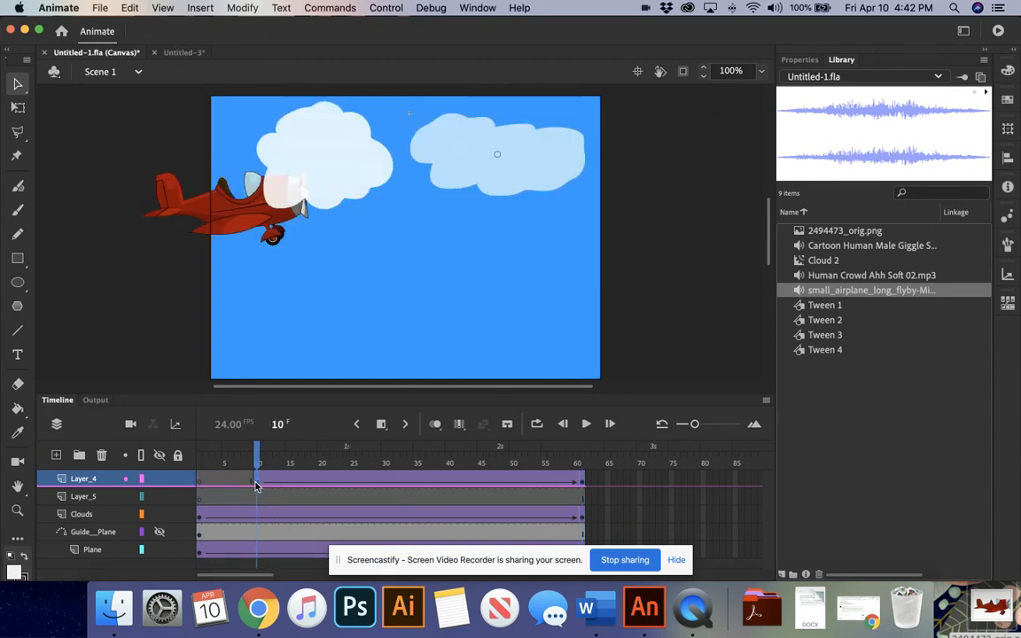
click(200, 484)
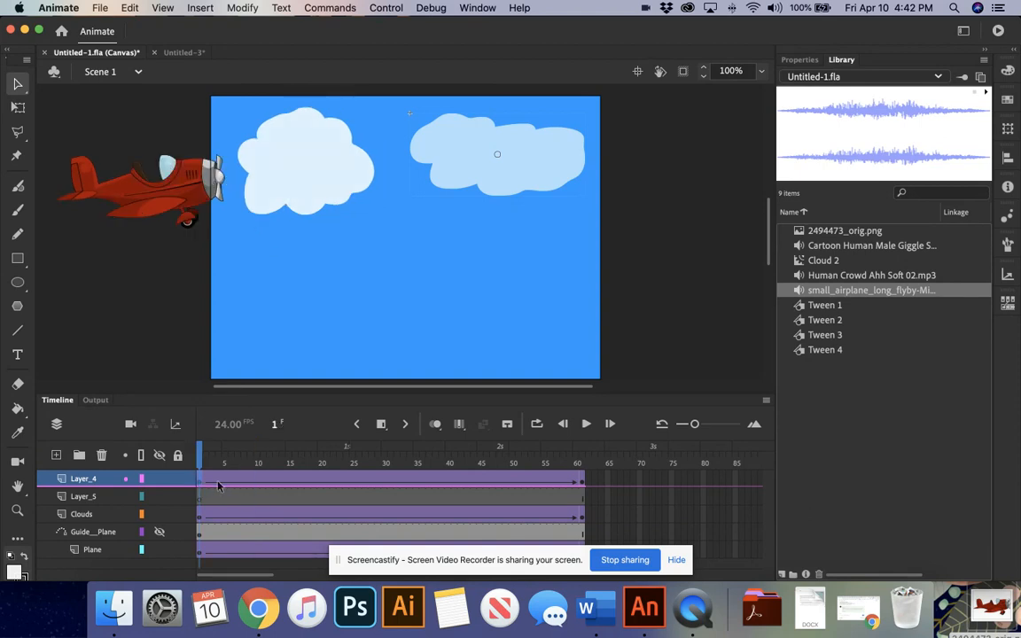
click(103, 479)
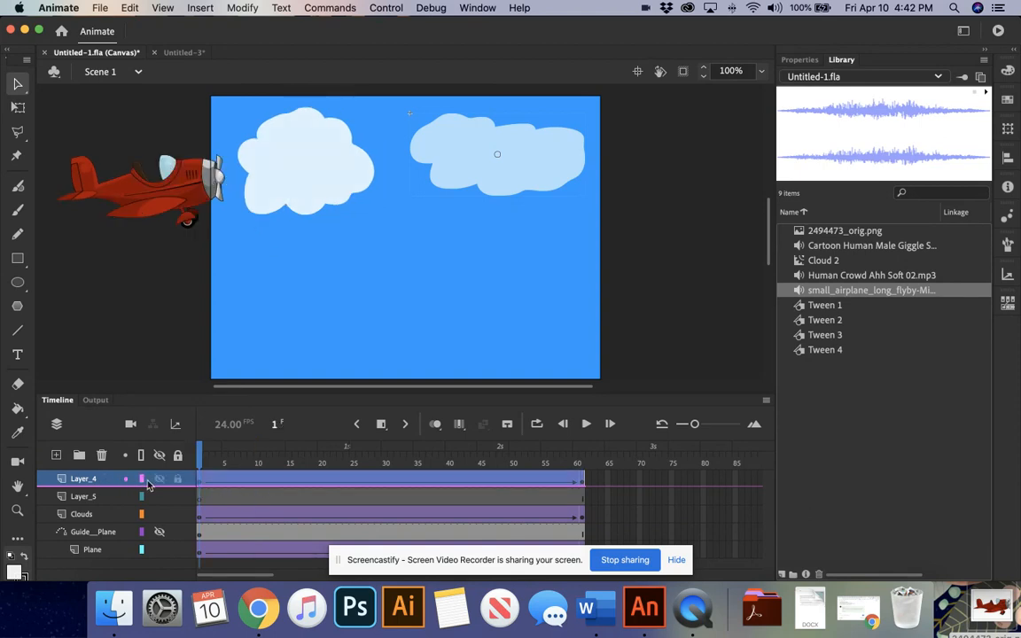
Step: Convert all frames of Layer_5 to keyframes and undo the conversion
click(93, 497)
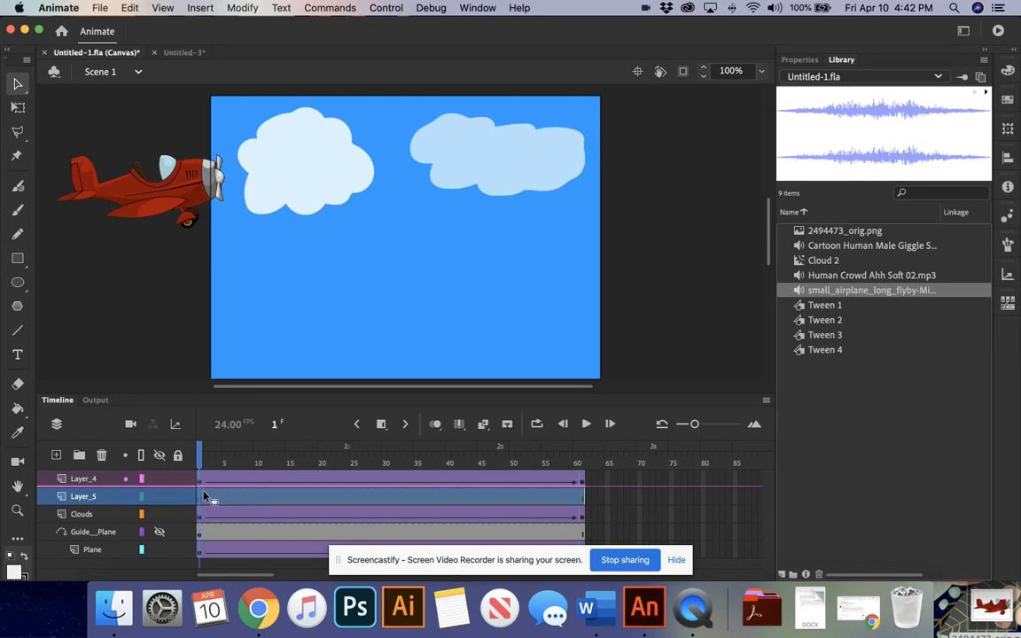
key(F6)
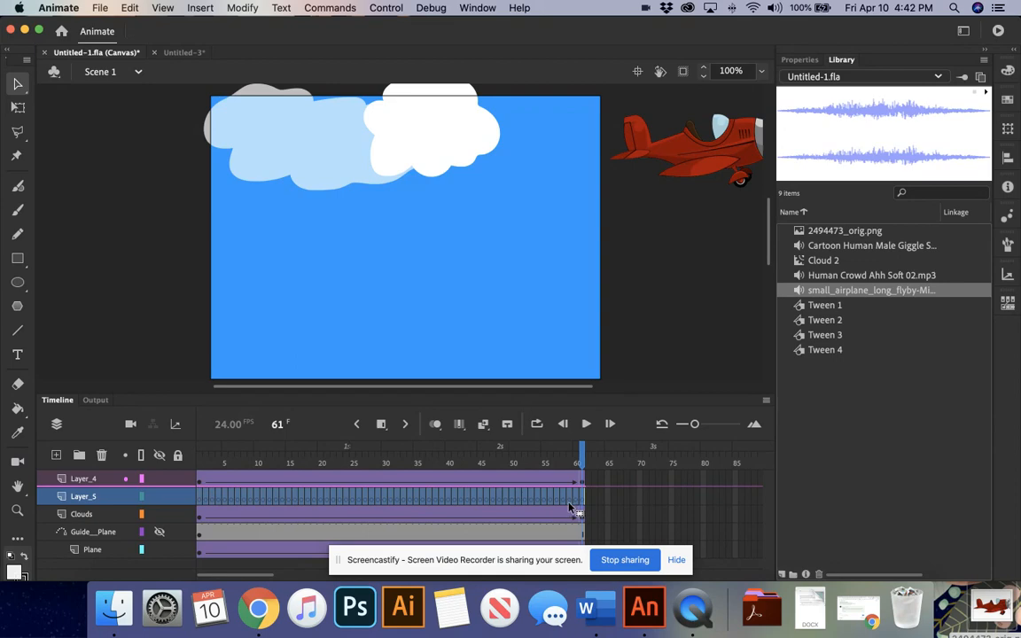
key(super+z)
right_click(406, 500)
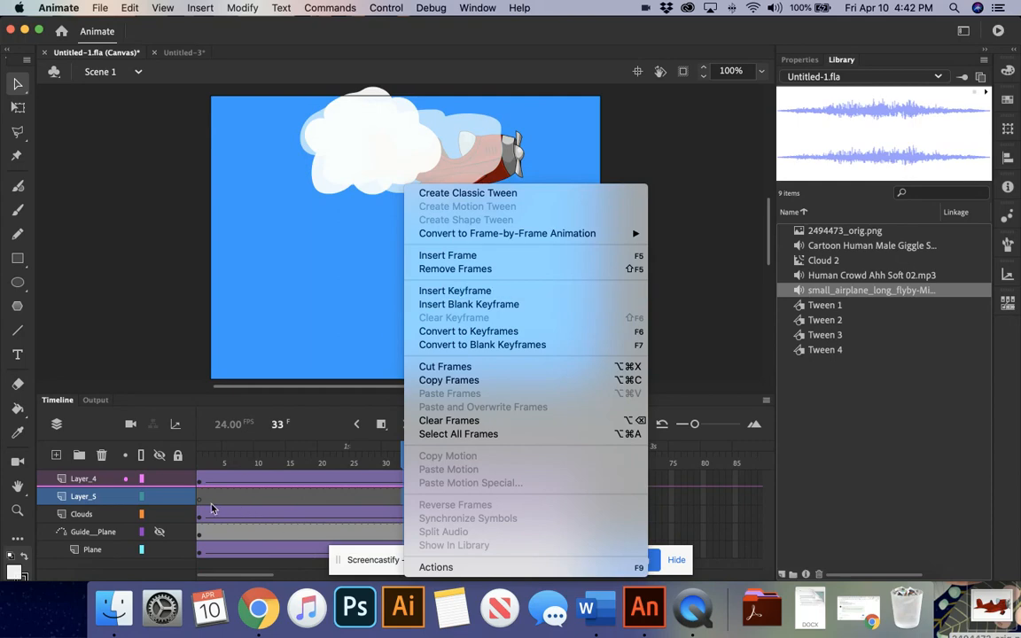
Step: Convert every frame of Layer_5 to a keyframe again and clear the contents of those frames
click(74, 496)
click(124, 497)
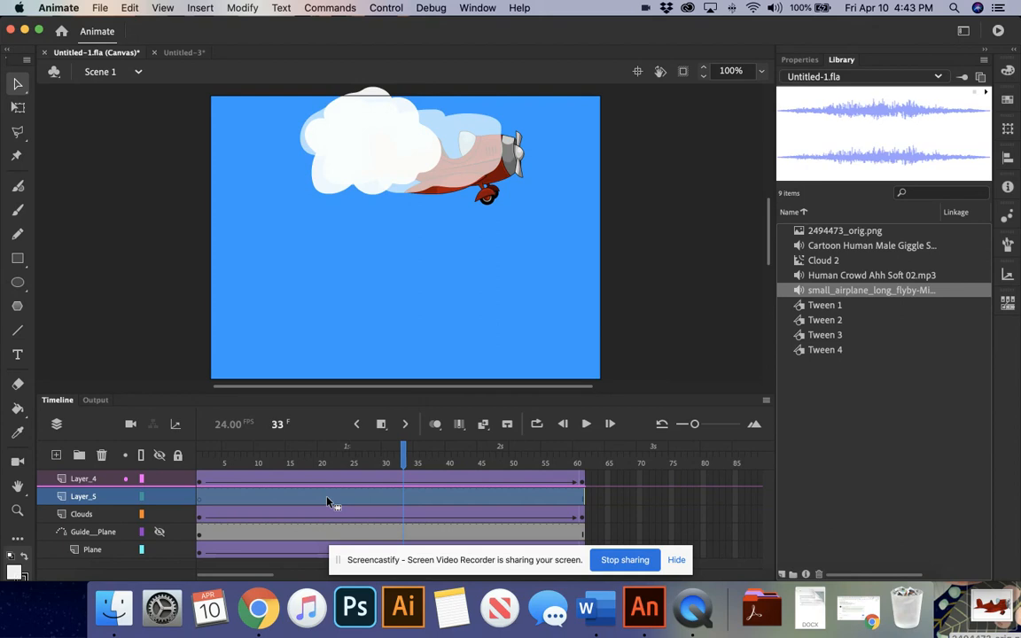
key(F6)
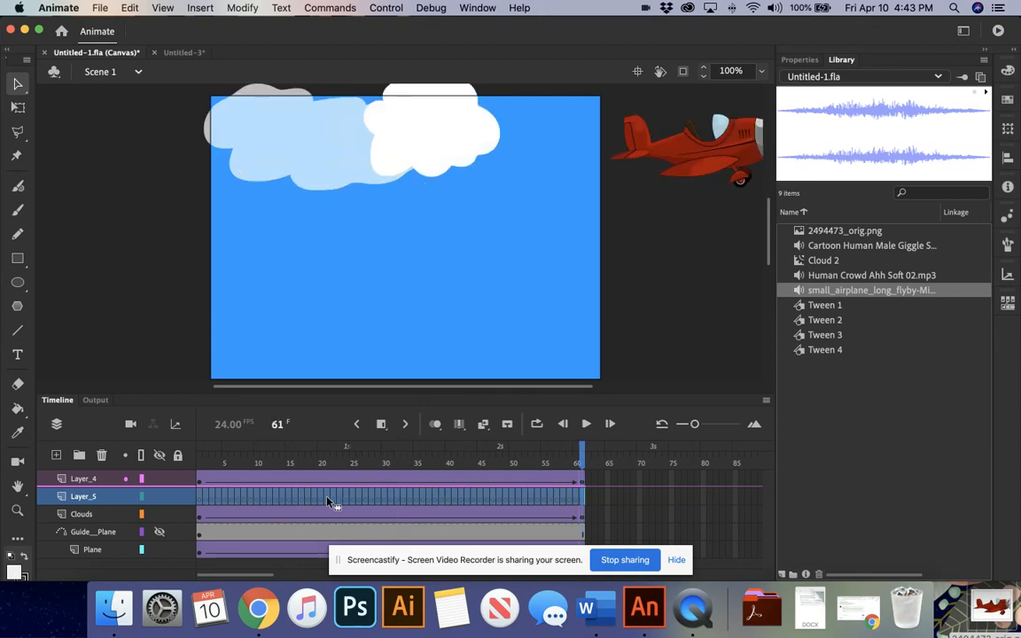
right_click(328, 502)
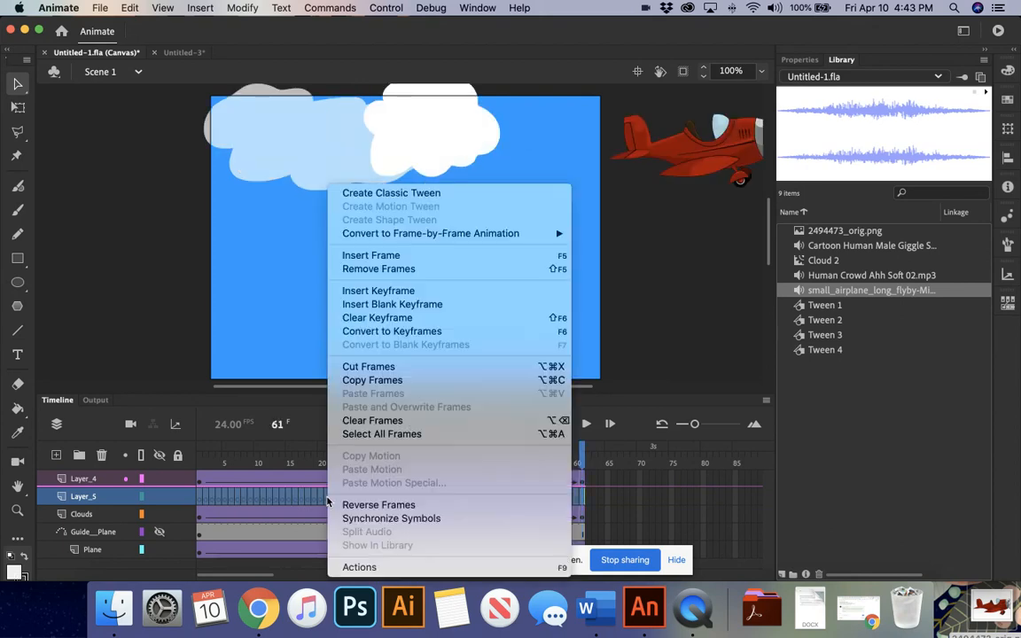
click(351, 420)
click(373, 501)
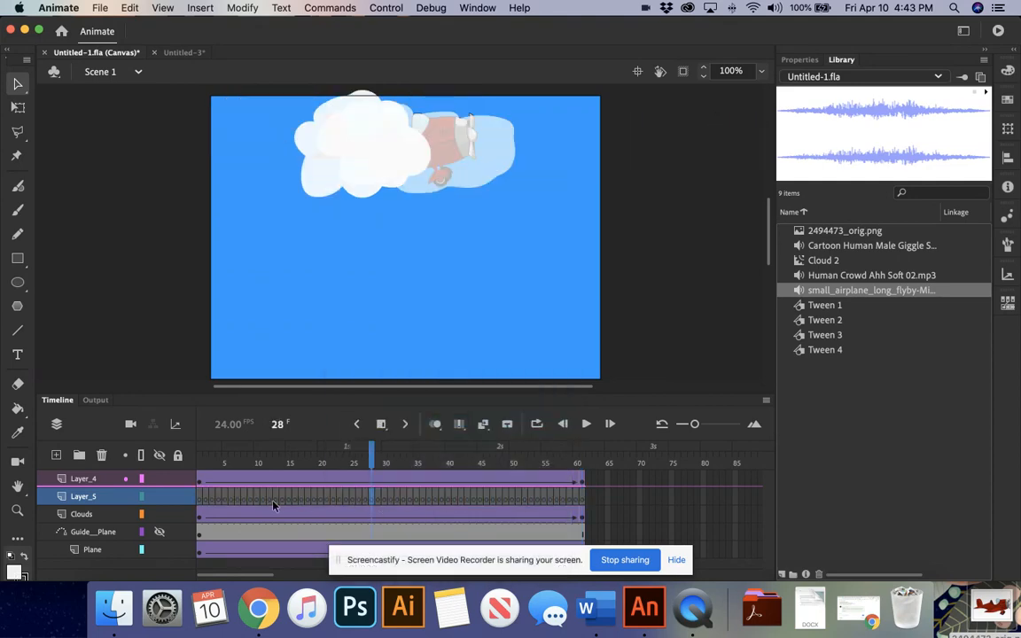
Step: Clear the keyframes across frames 1 to 61 of Layer_5
click(197, 501)
shift+click(581, 502)
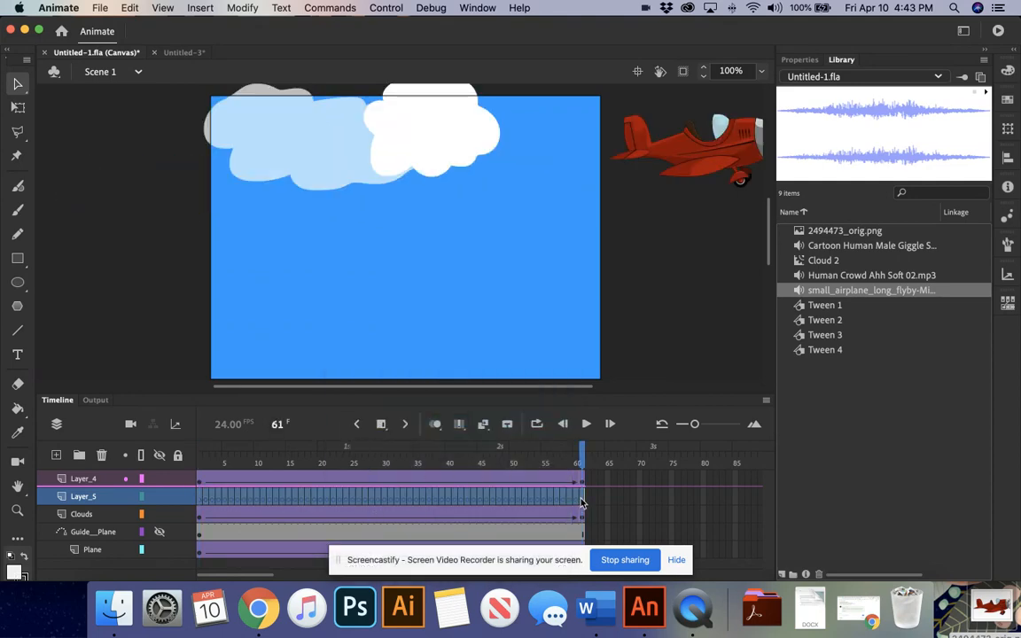
right_click(582, 501)
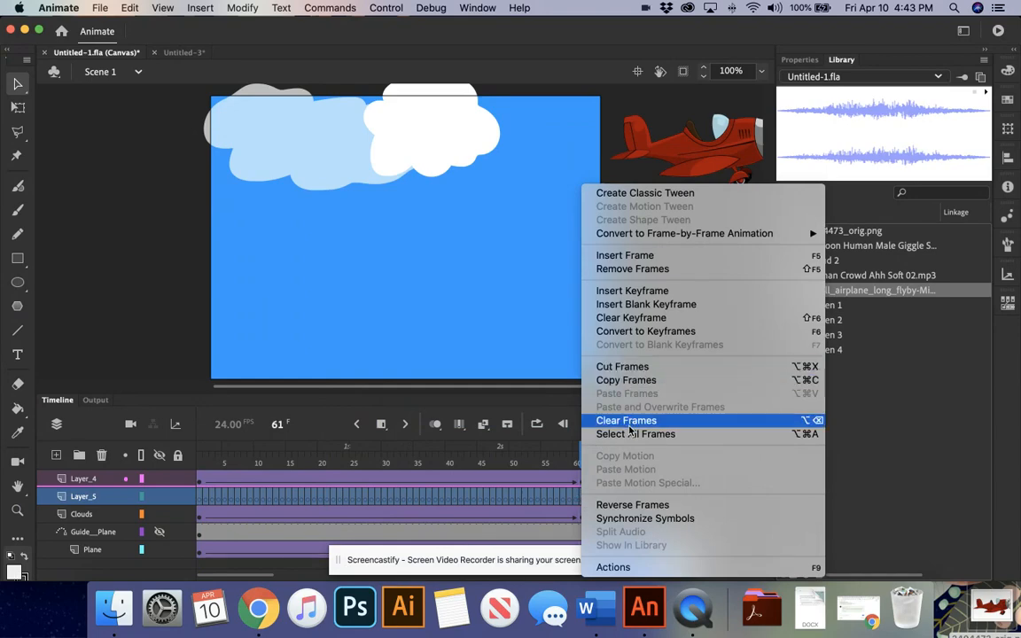
click(619, 319)
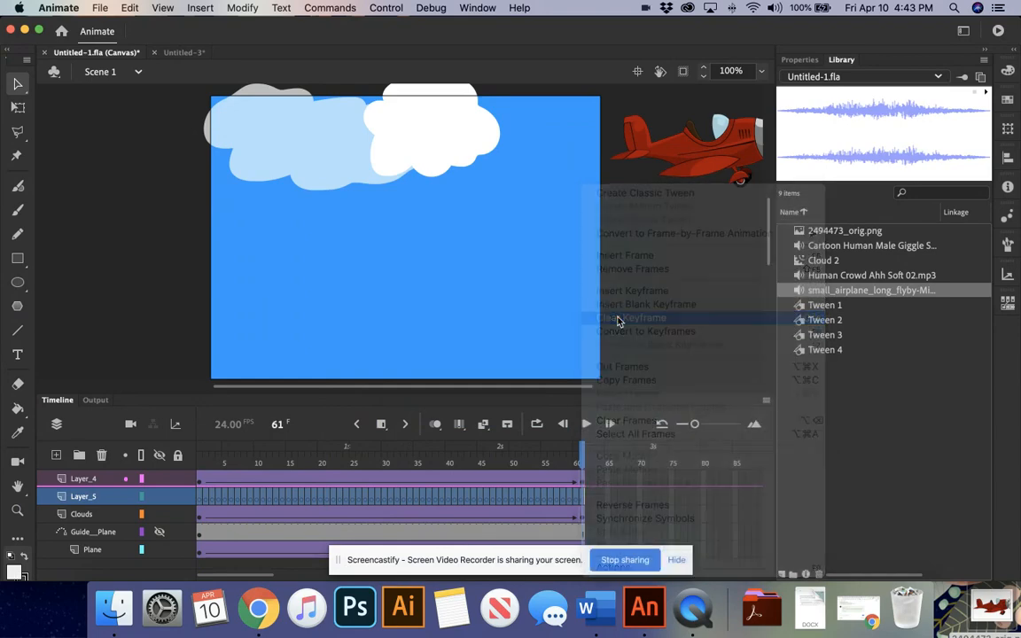
click(523, 500)
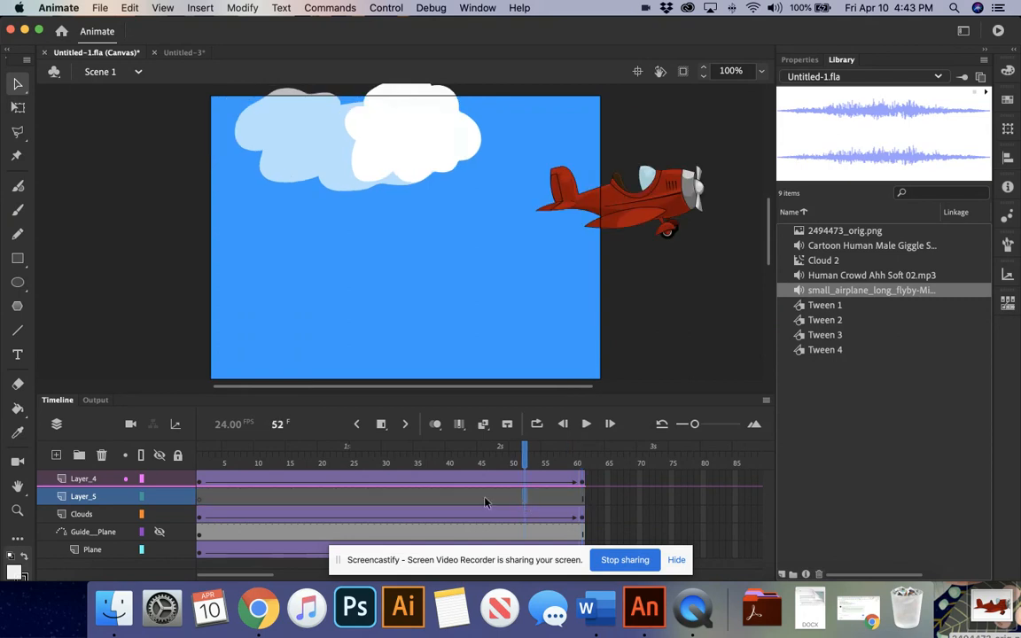
Step: Extend Layer_4 from its end keyframe to frame 65
click(583, 482)
drag(590, 484, 610, 484)
Step: Clear the contents of frames 62 to 65 on Layer_4
click(589, 484)
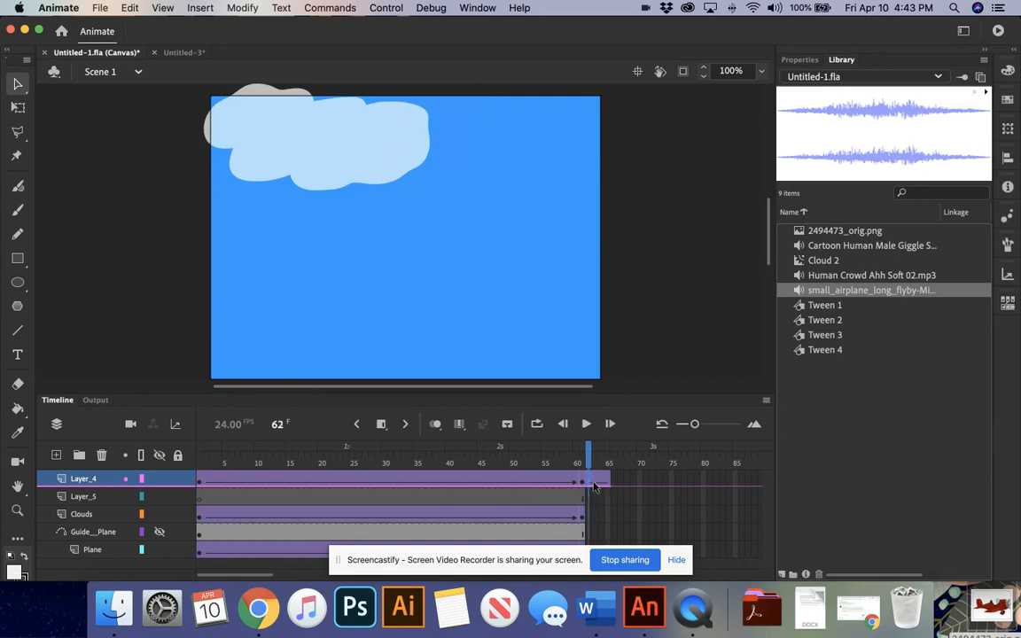
click(609, 484)
right_click(607, 484)
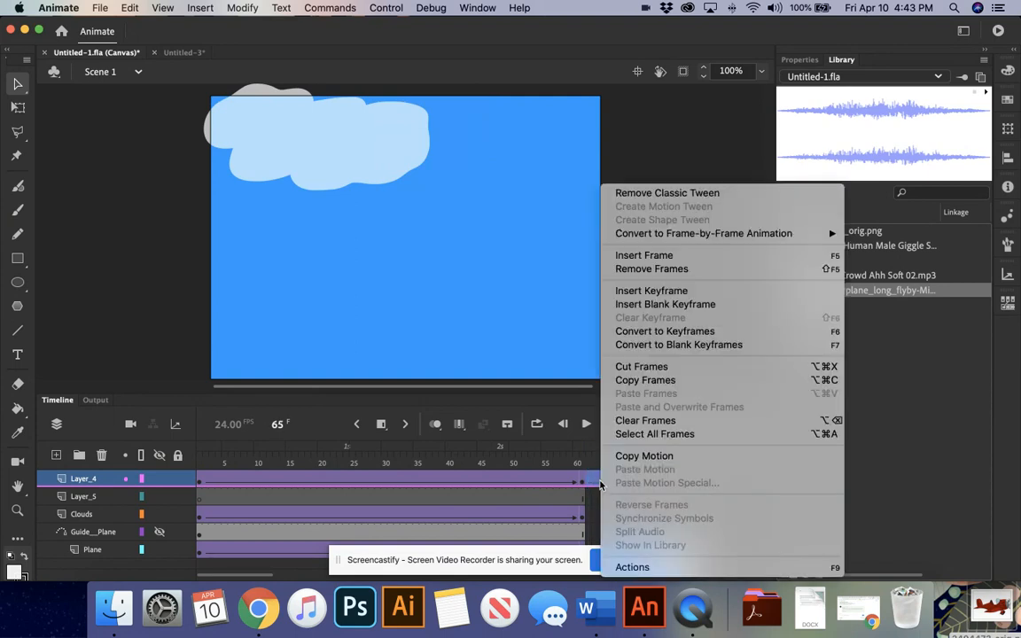
click(623, 426)
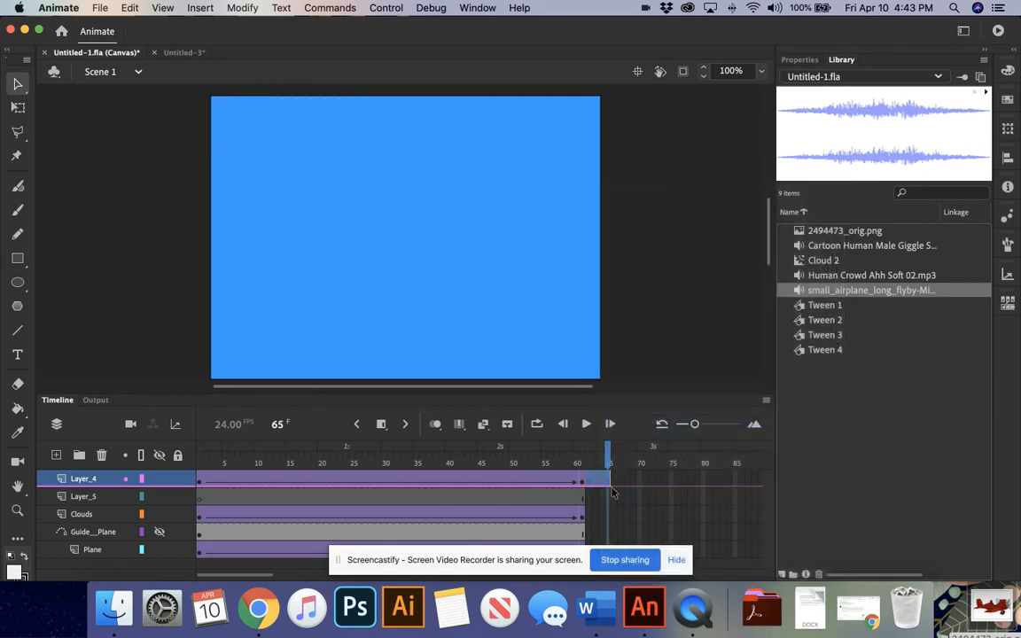
Step: Clear the blank keyframe within frames 62 to 65 of Layer_4
click(610, 496)
click(589, 484)
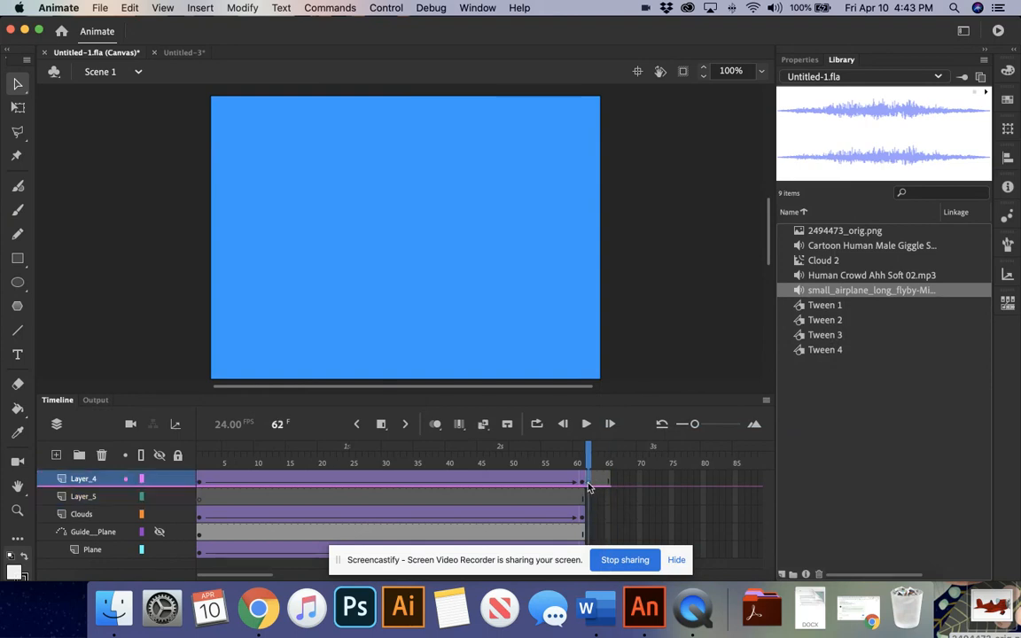
click(608, 484)
right_click(608, 484)
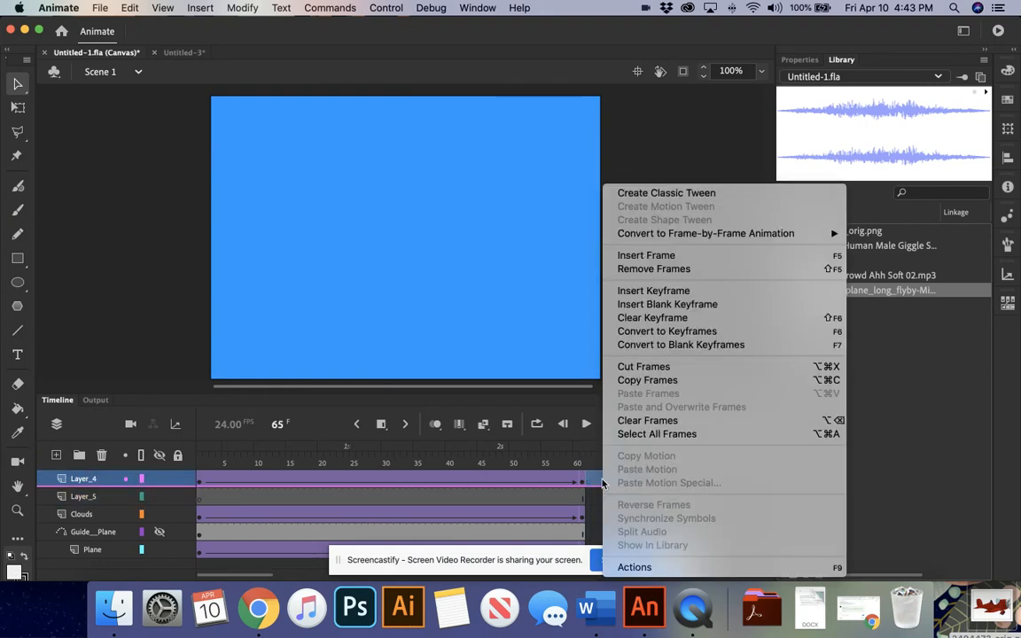
click(641, 317)
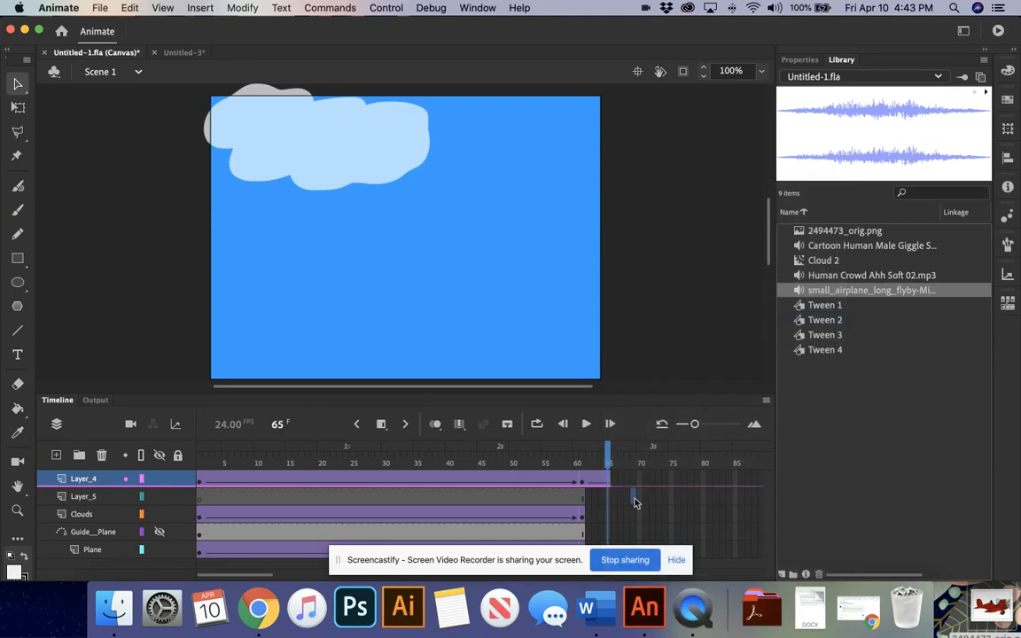
Step: Remove the classic tween from frames 61 to 65 of Layer_4
drag(590, 482, 605, 483)
click(594, 485)
click(588, 485)
click(584, 485)
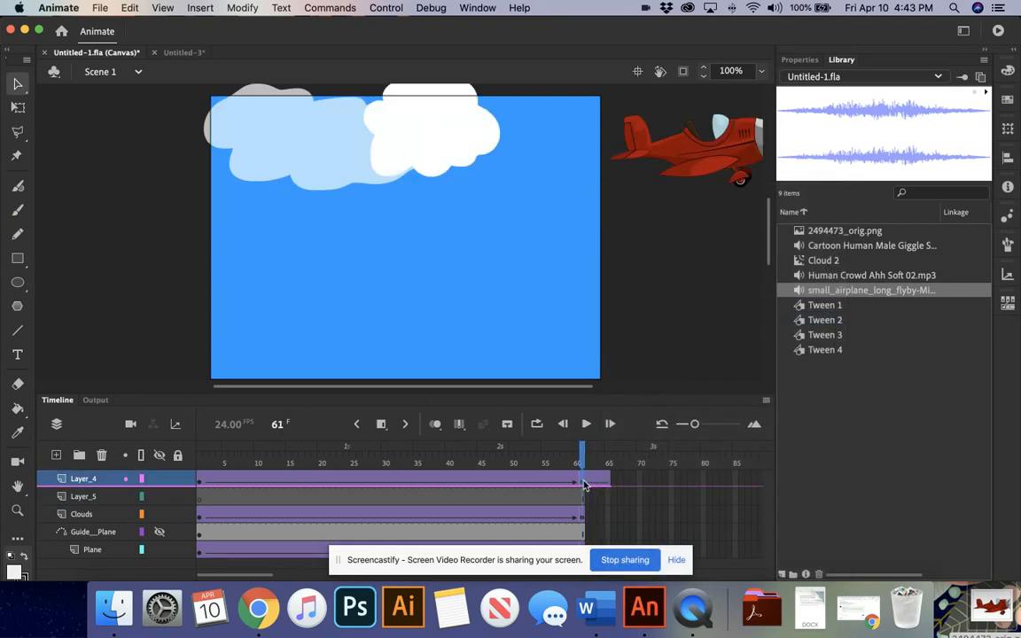
shift+click(608, 484)
right_click(599, 483)
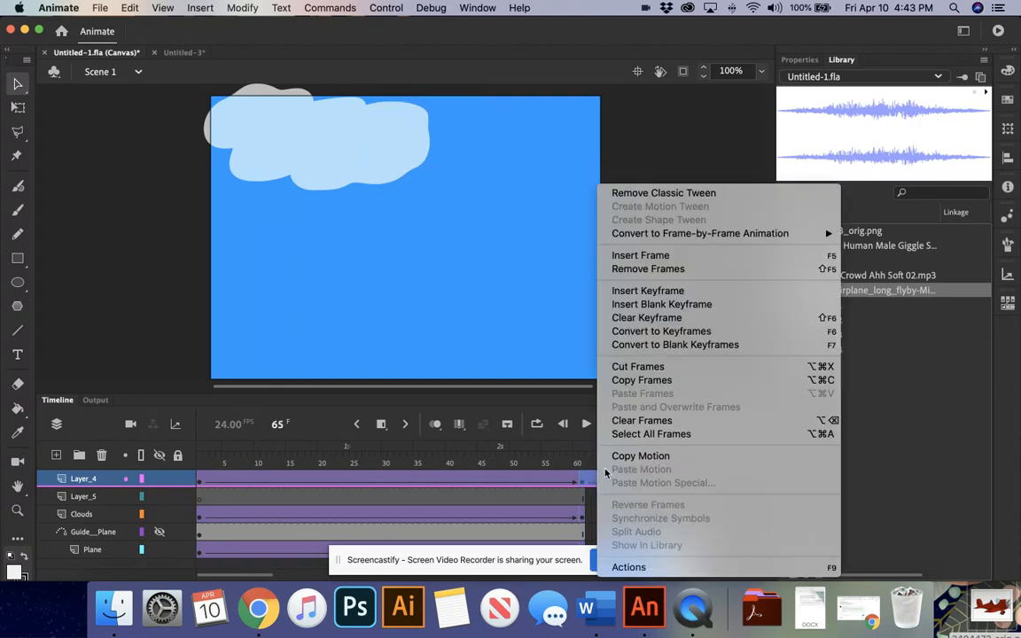
click(647, 193)
click(632, 496)
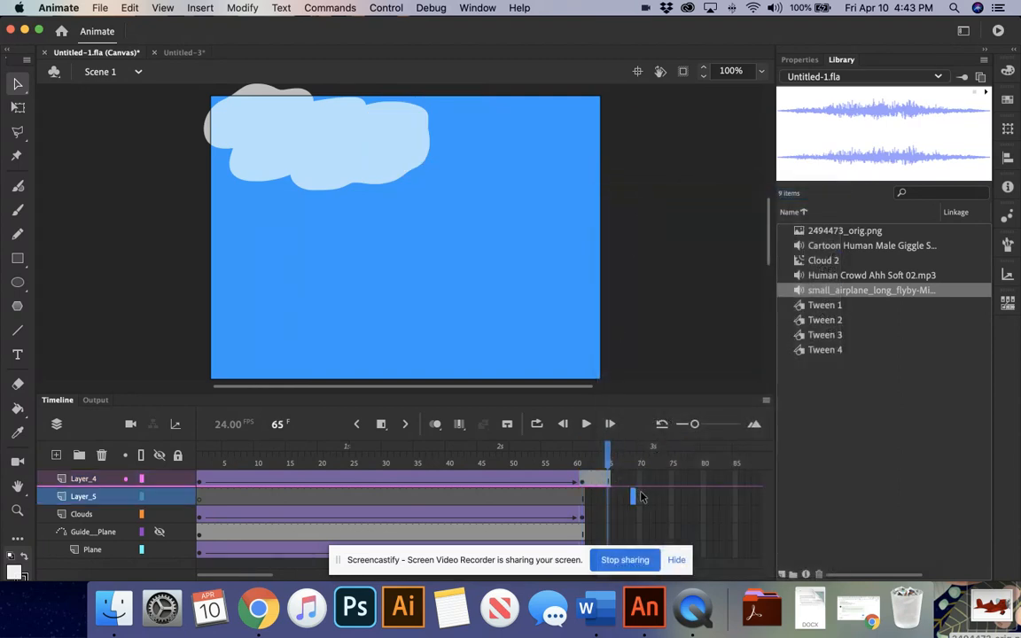
Step: Review the end of the tween at frame 61 and show the frame properties for frame 11 of Layer_4
click(579, 486)
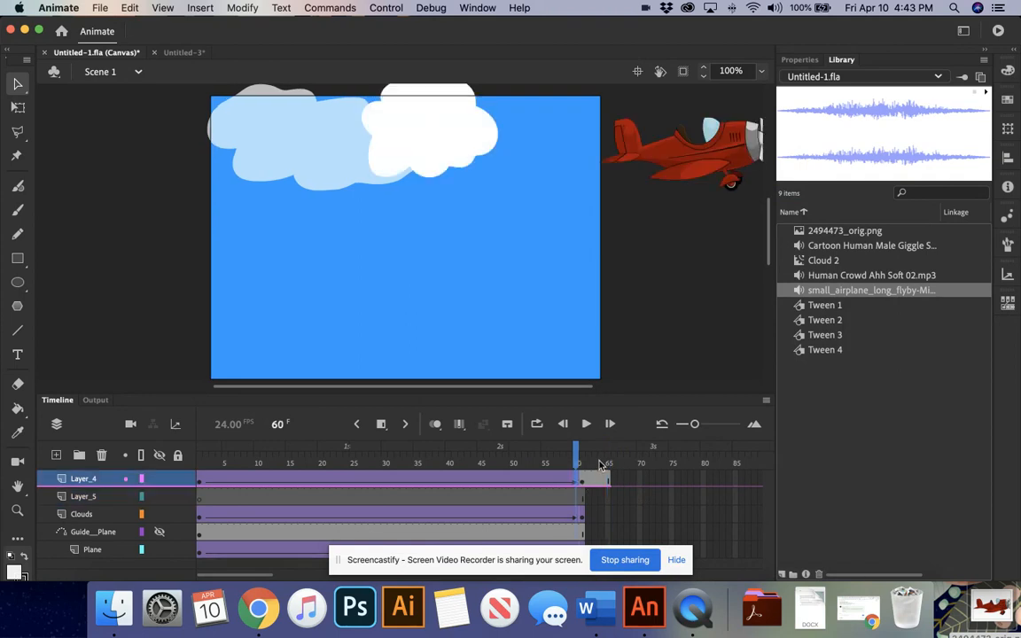
mouse_move(578, 456)
mouse_down()
mouse_move(216, 456)
mouse_move(581, 457)
mouse_up()
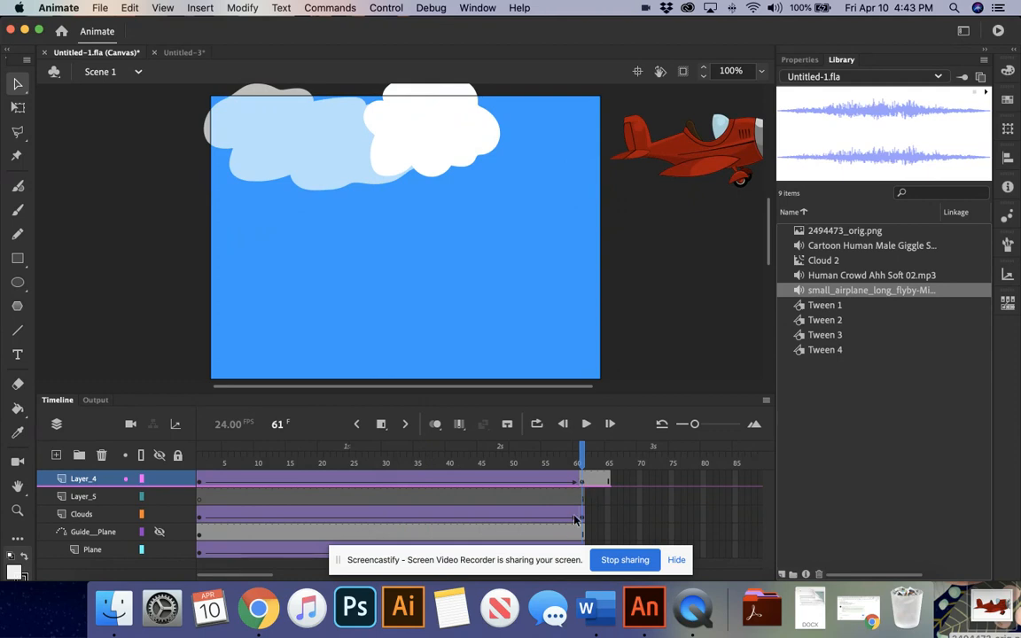
click(263, 480)
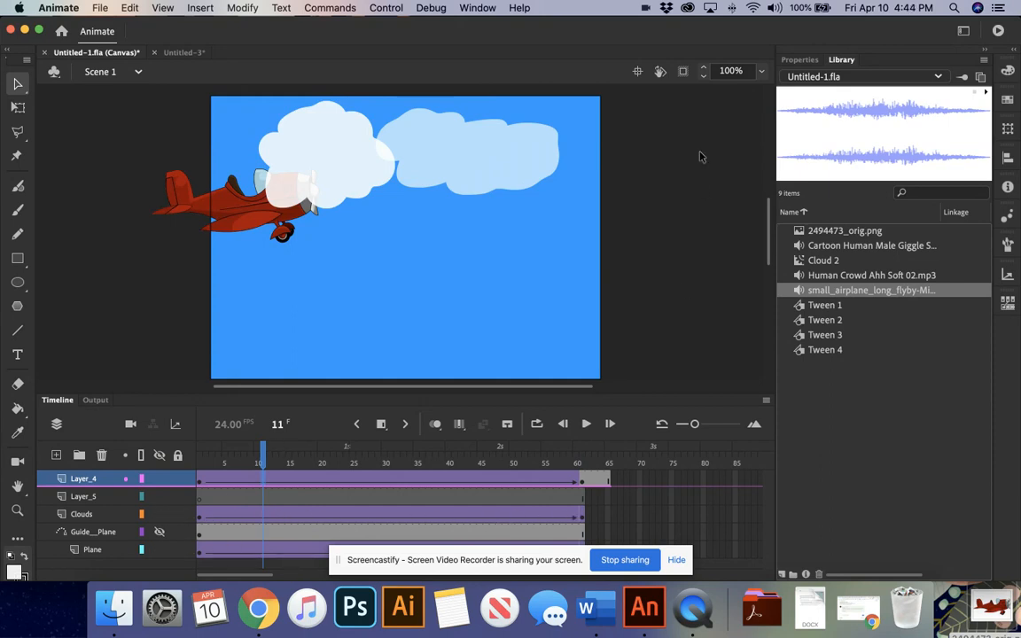
click(799, 59)
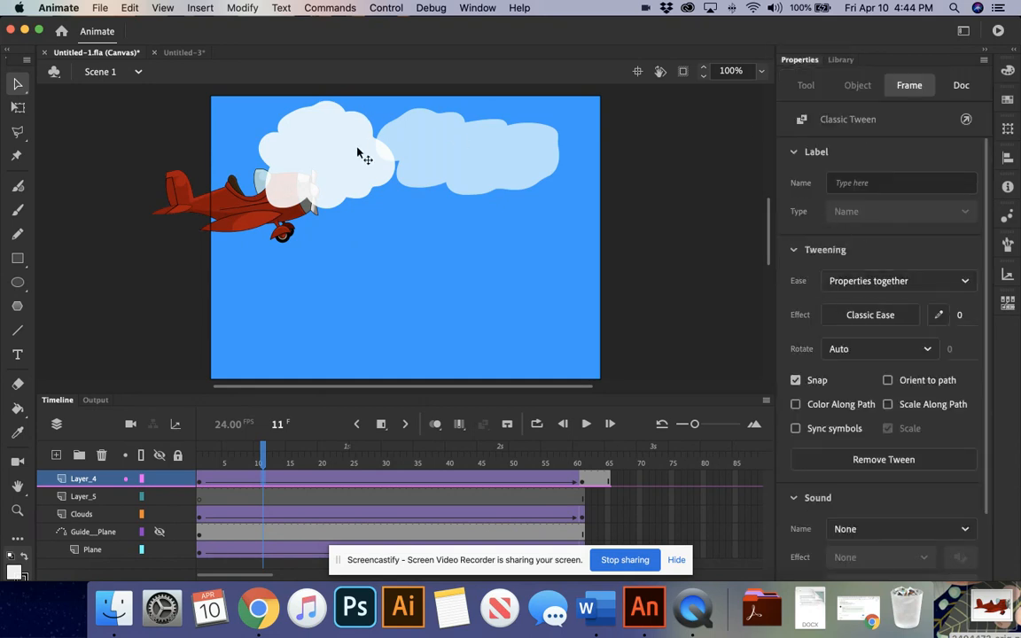
Step: Switch to the Untitled-3 document and add a new layer between Layer_4 and Layer_3
click(178, 52)
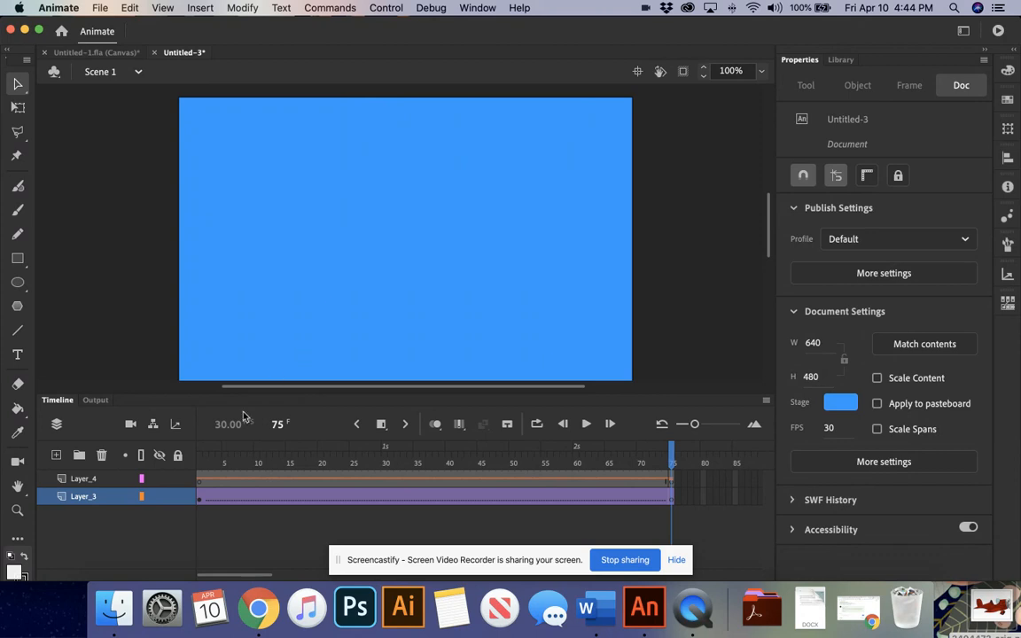
click(56, 456)
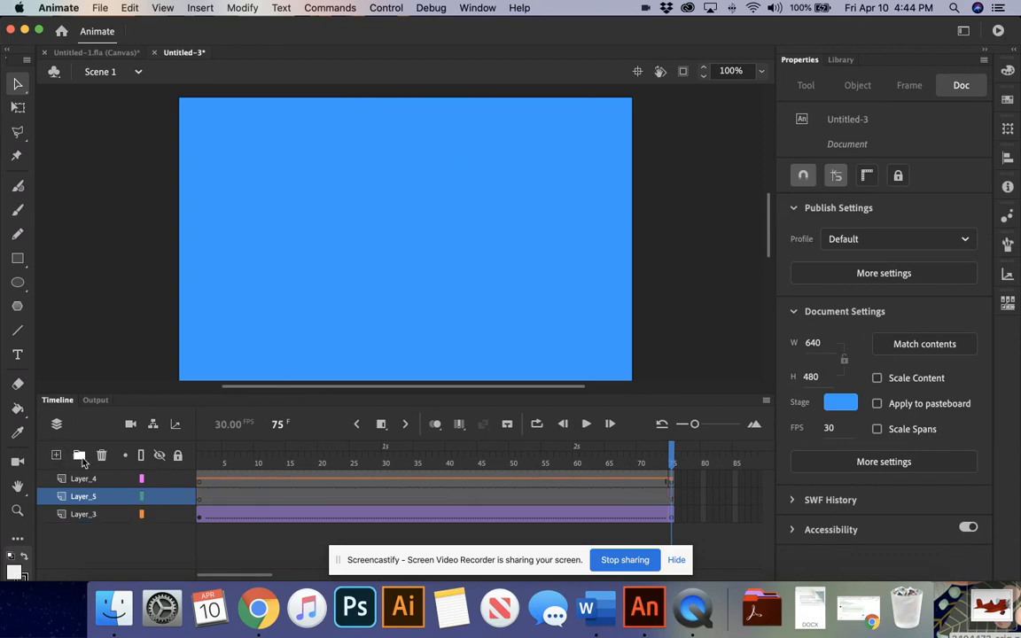
Step: Delete Layer_3, which holds the cloud, from the Untitled-3 document
click(200, 504)
click(285, 155)
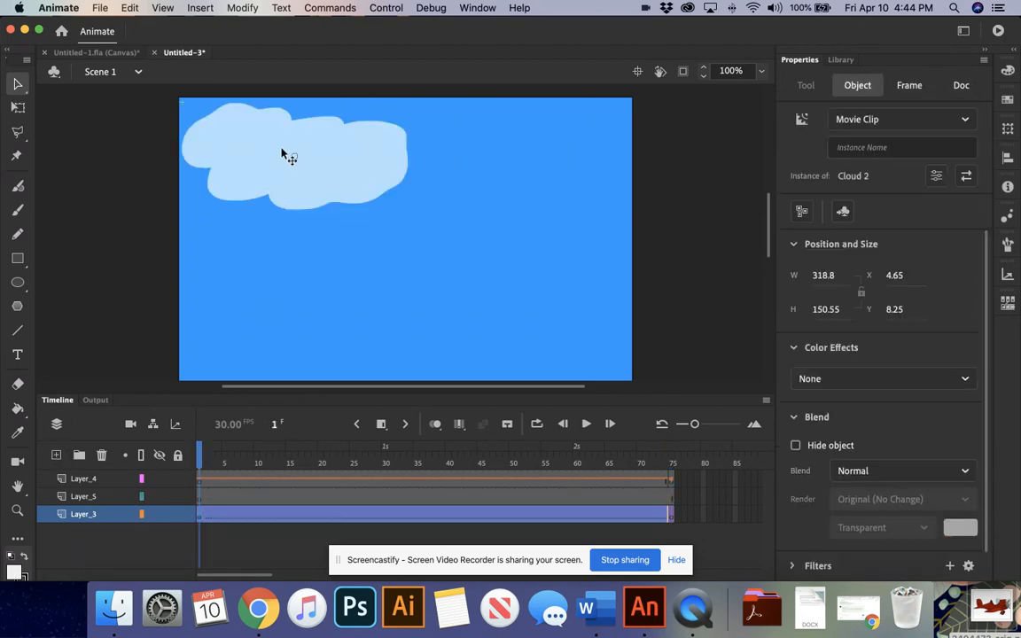
right_click(75, 519)
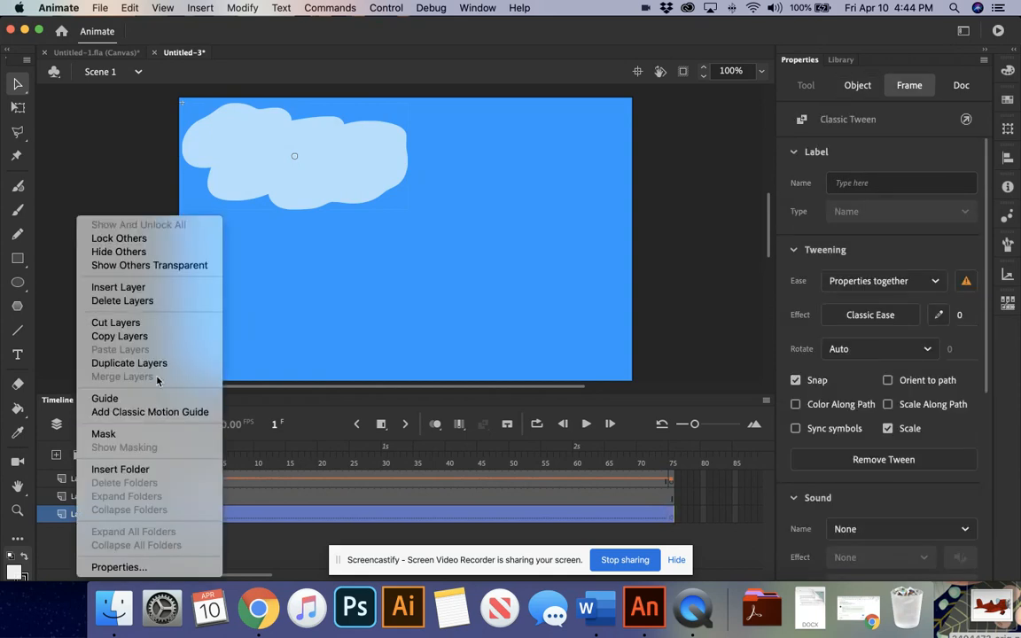
click(133, 301)
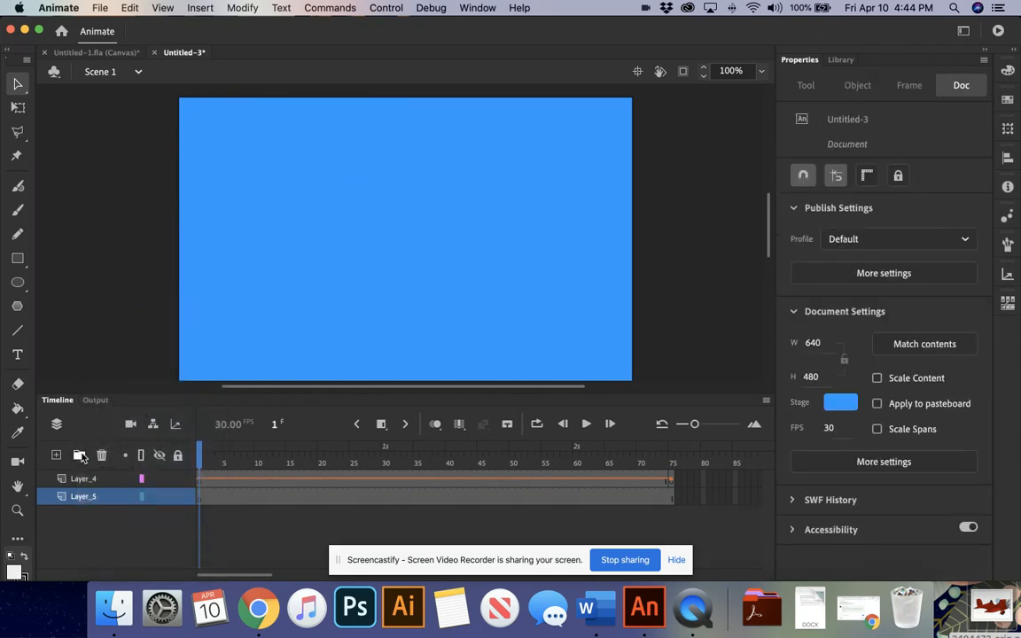
Step: Draw a circle about 210 px in diameter on frame 1 of Layer_5 with the Oval tool
click(200, 501)
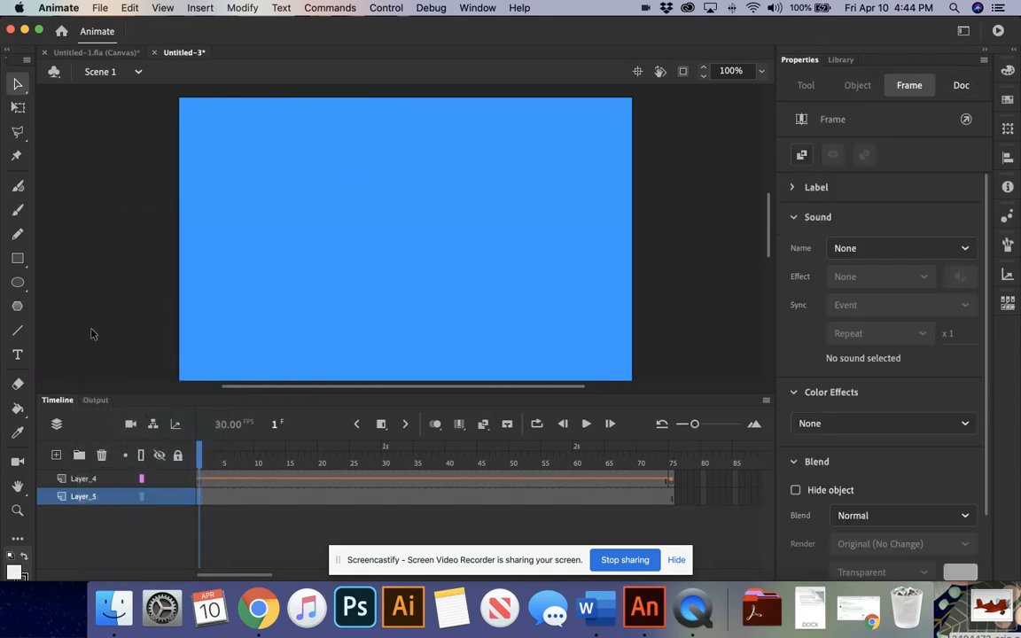
click(18, 283)
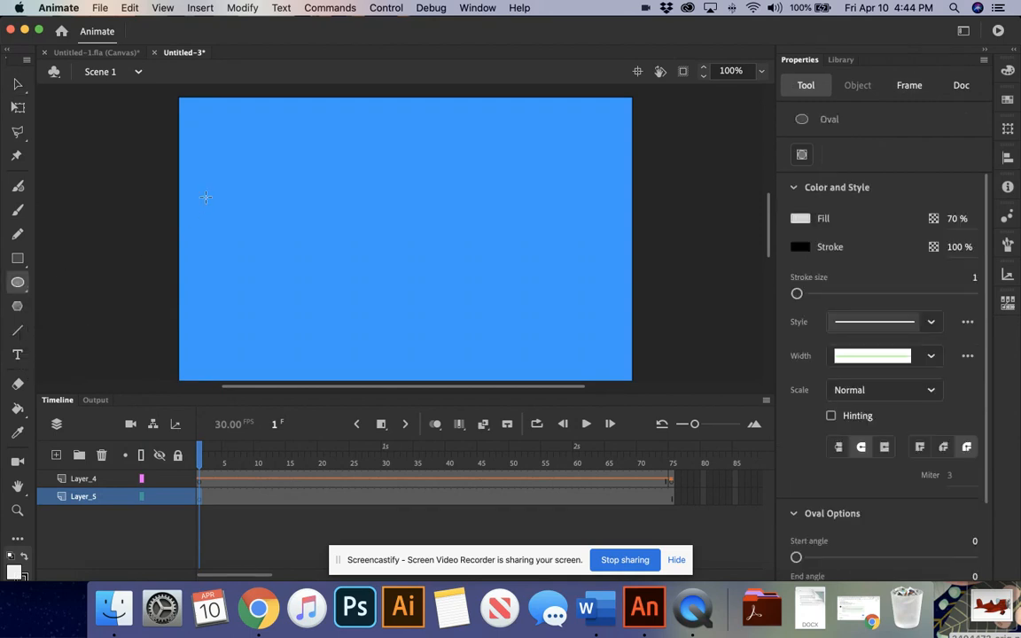
drag(258, 151, 406, 296)
Step: Separate the black outline from the circle's fill by moving it aside, and delete the outline
key(v)
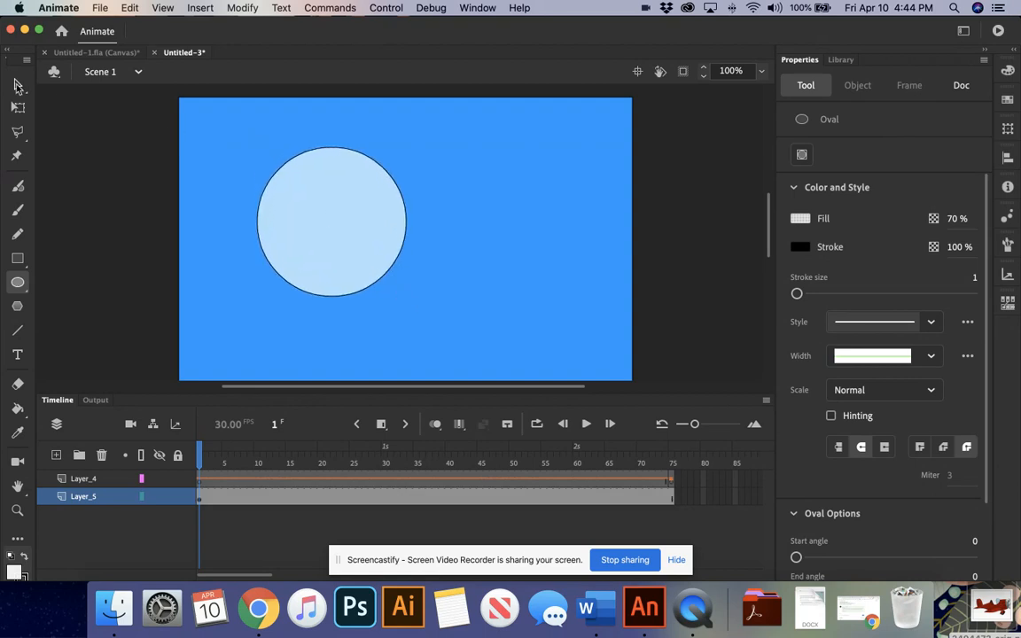
click(338, 219)
click(351, 155)
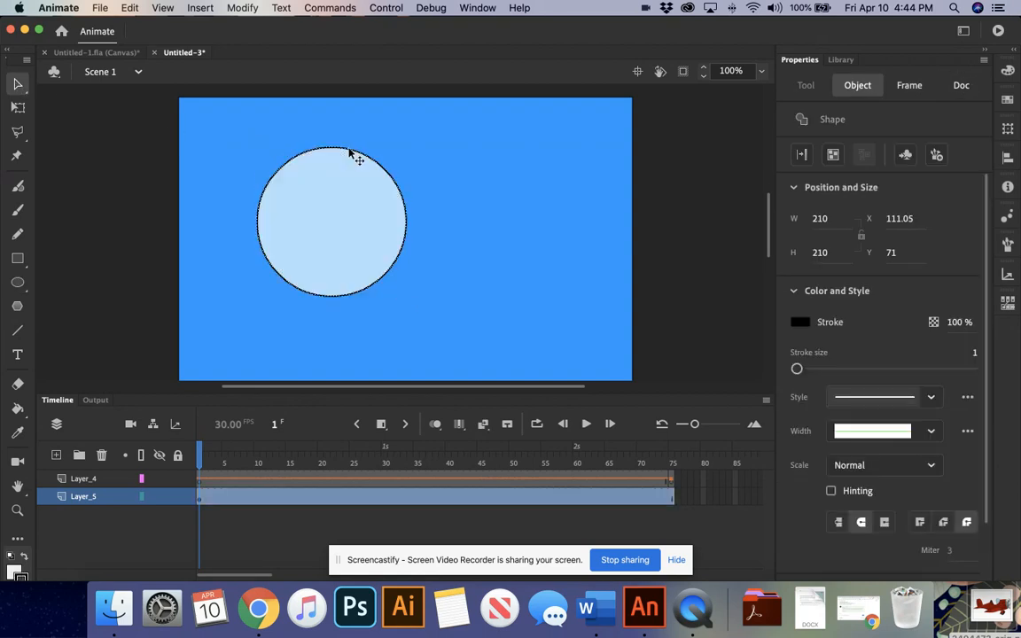
drag(354, 156, 548, 148)
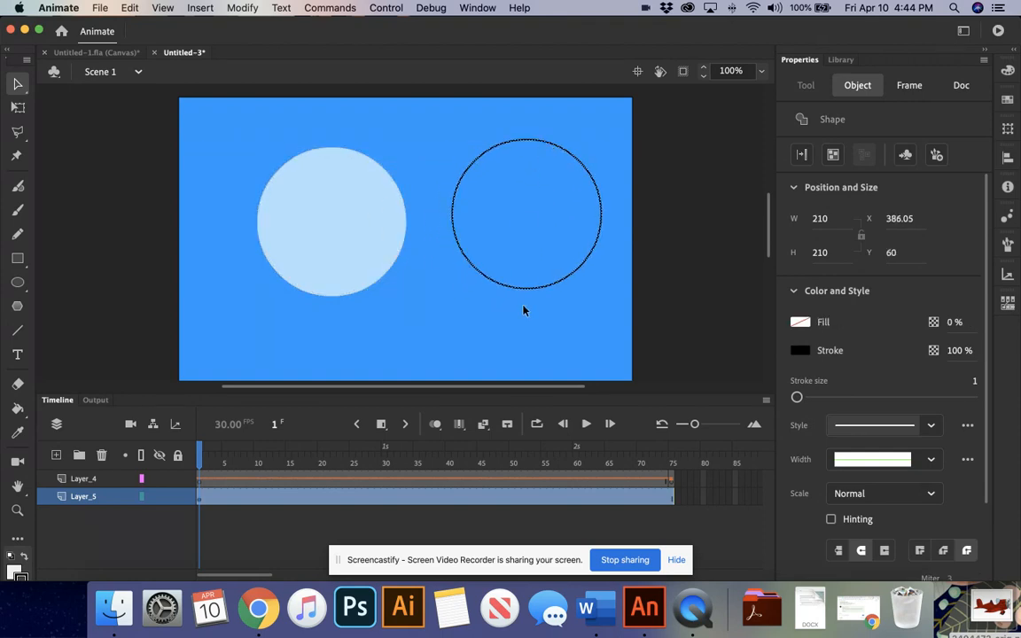
click(358, 247)
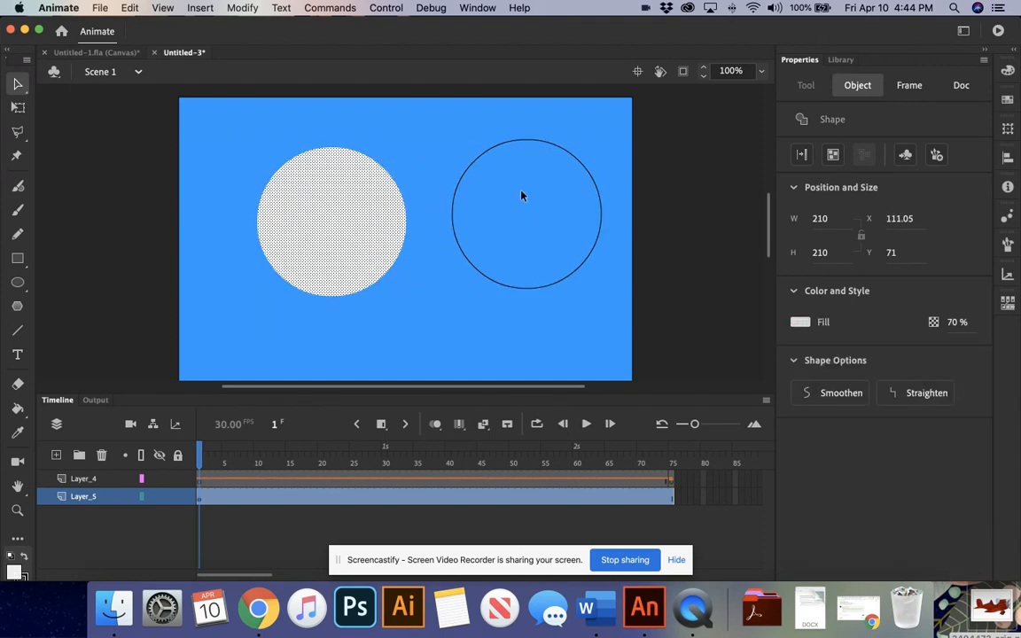
click(522, 143)
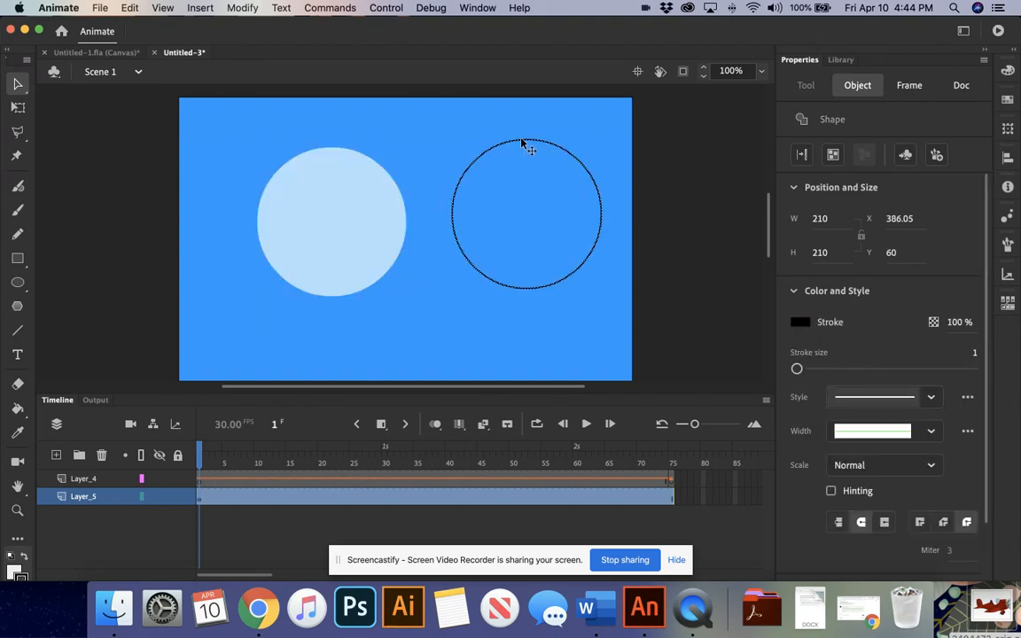
key(Delete)
Step: Set the circle's fill to 100% alpha and recolour it light orange
click(337, 215)
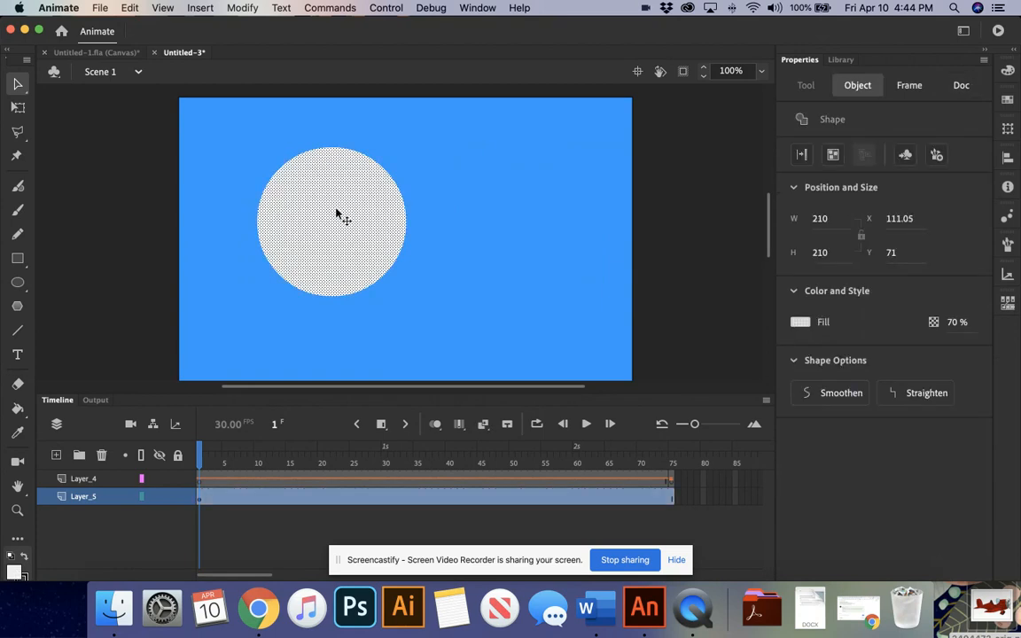
click(953, 324)
text(100)
key(Return)
click(802, 325)
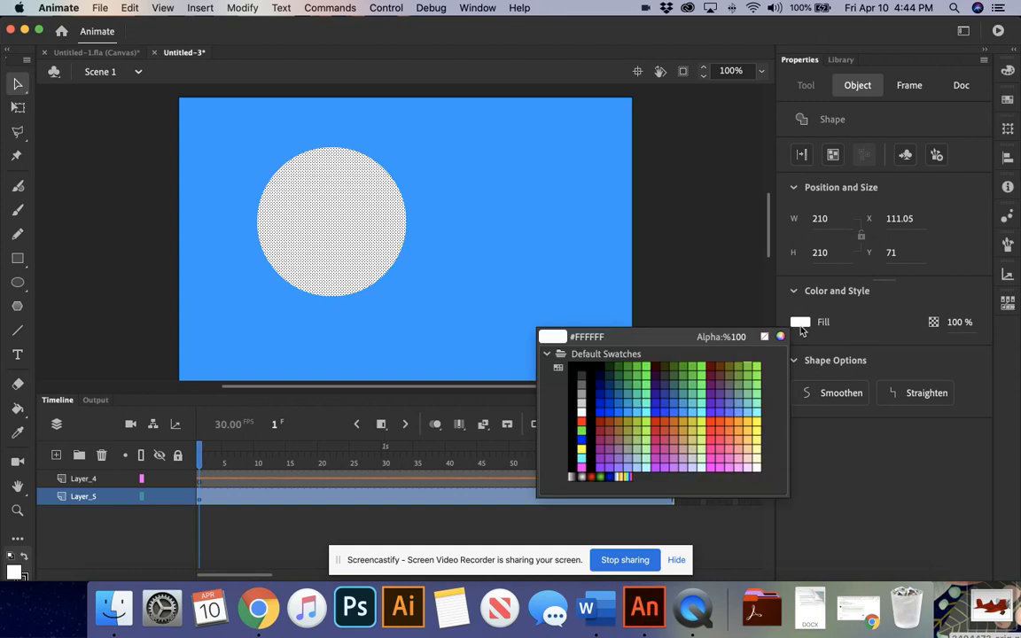
click(745, 427)
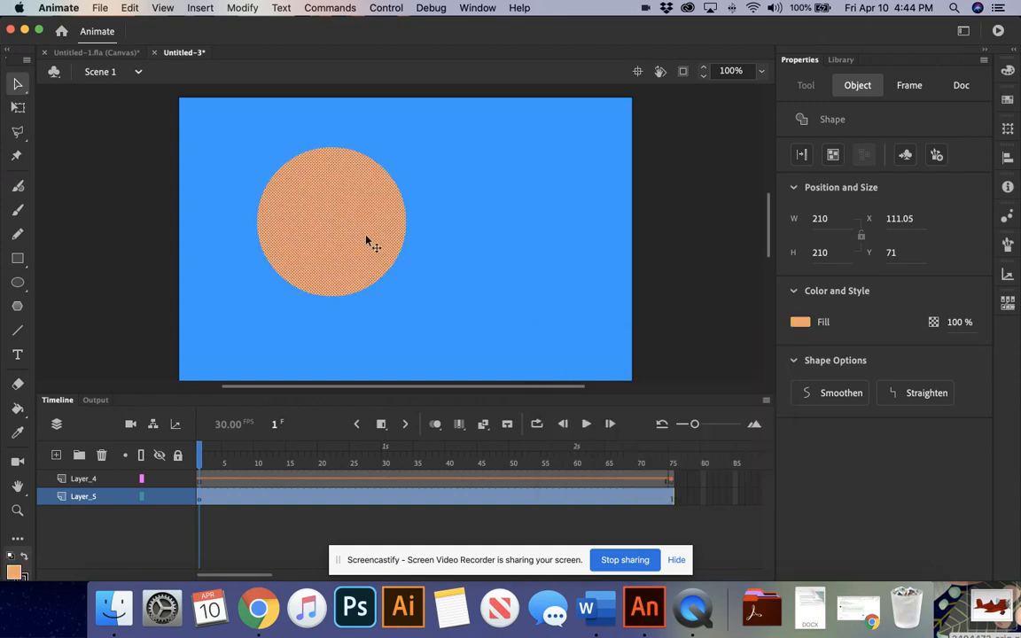
Step: Move the orange circle toward the stage's upper-left corner, to about X 49, Y 48.5
click(702, 67)
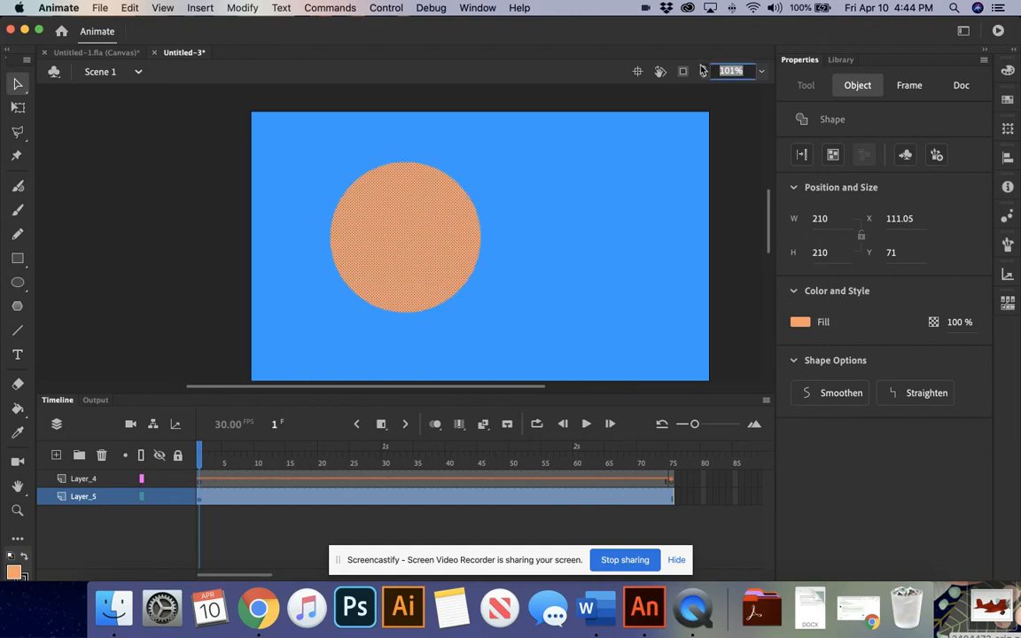
click(703, 68)
click(703, 68)
click(703, 68)
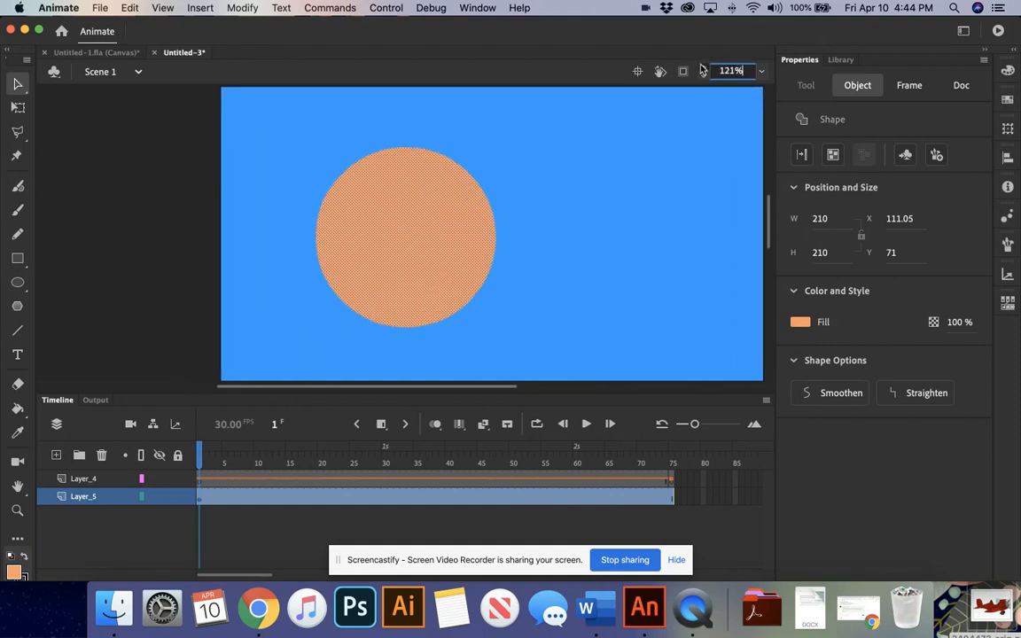
click(703, 67)
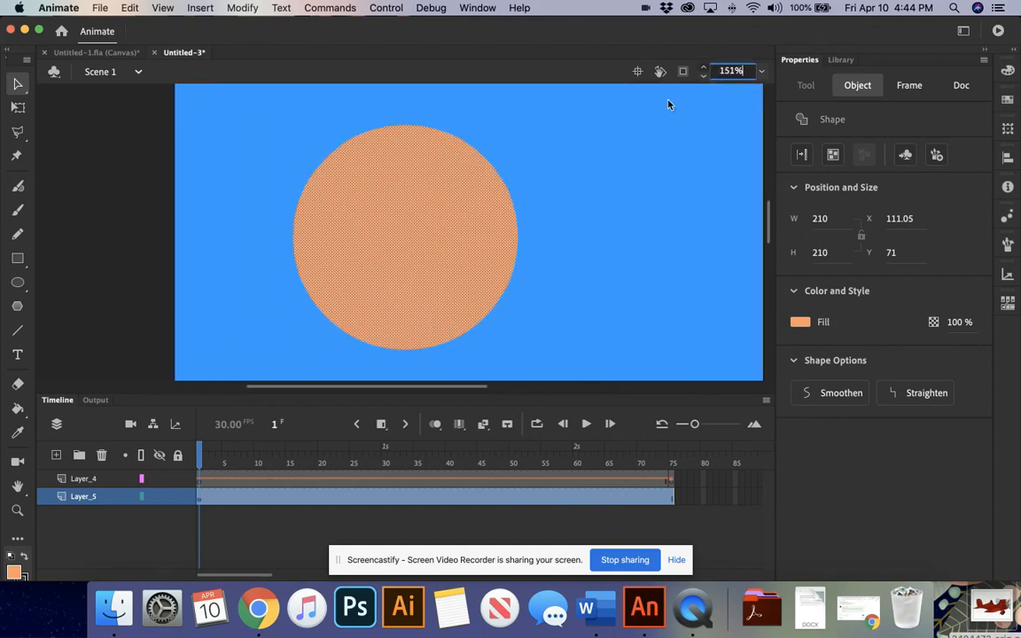
click(572, 229)
drag(431, 226, 371, 227)
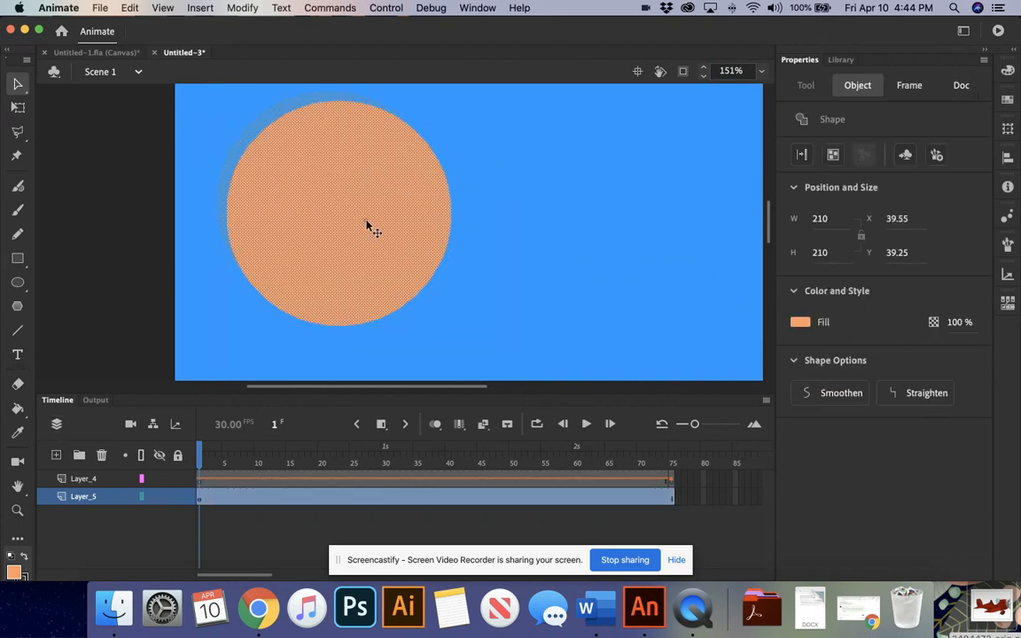
right_click(368, 193)
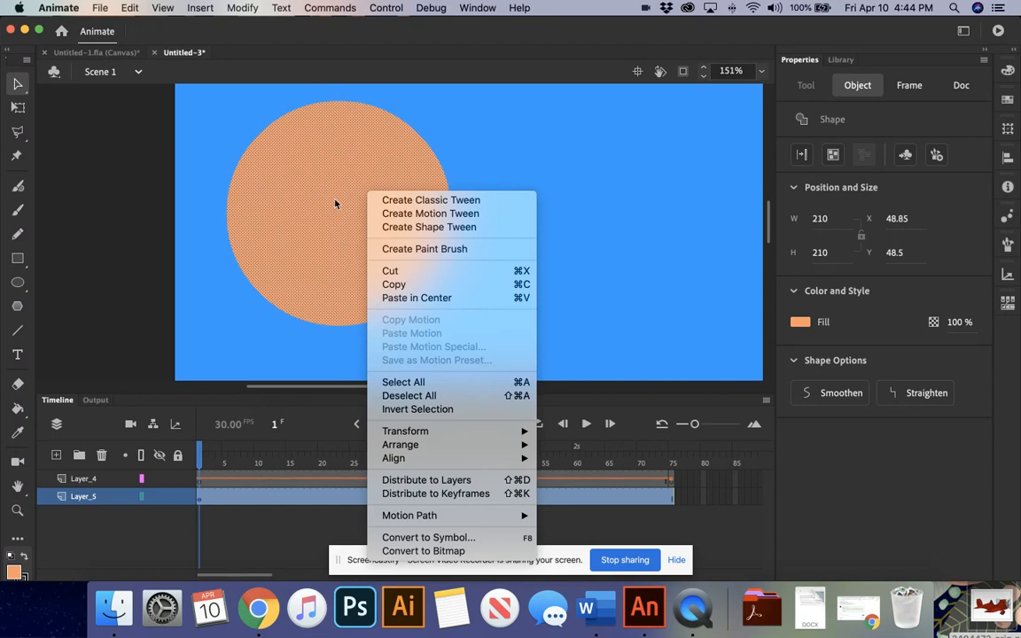
click(335, 204)
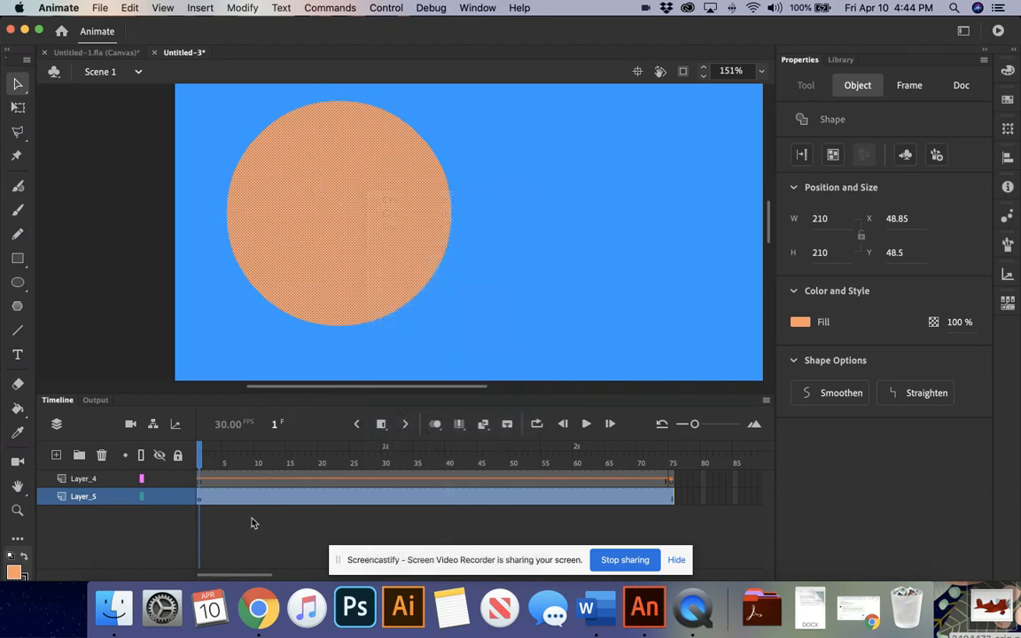
Step: Insert a keyframe at frame 35 of Layer_5
click(201, 504)
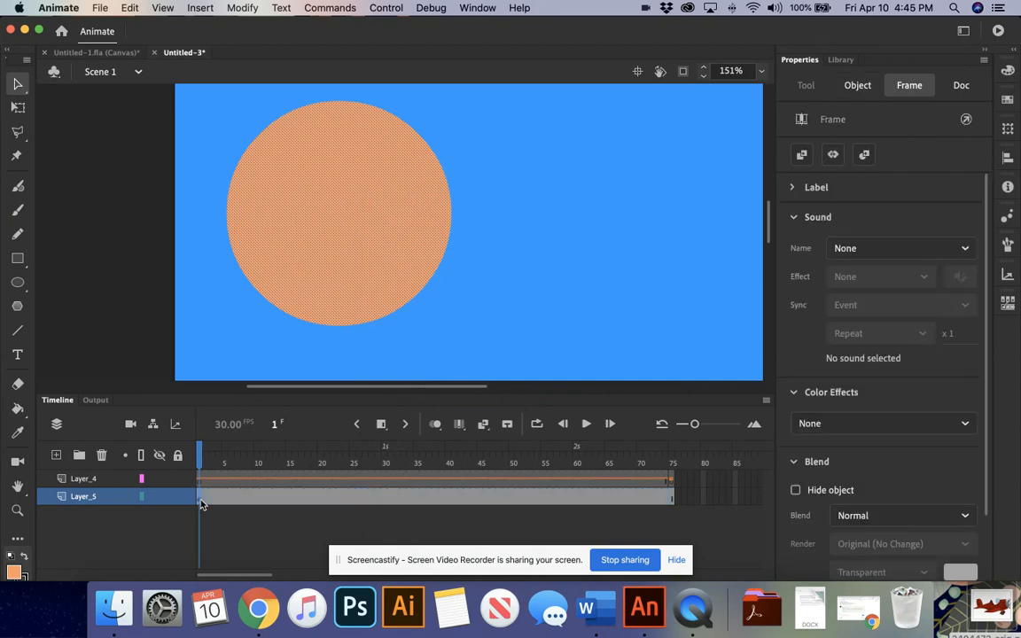
click(419, 501)
right_click(418, 501)
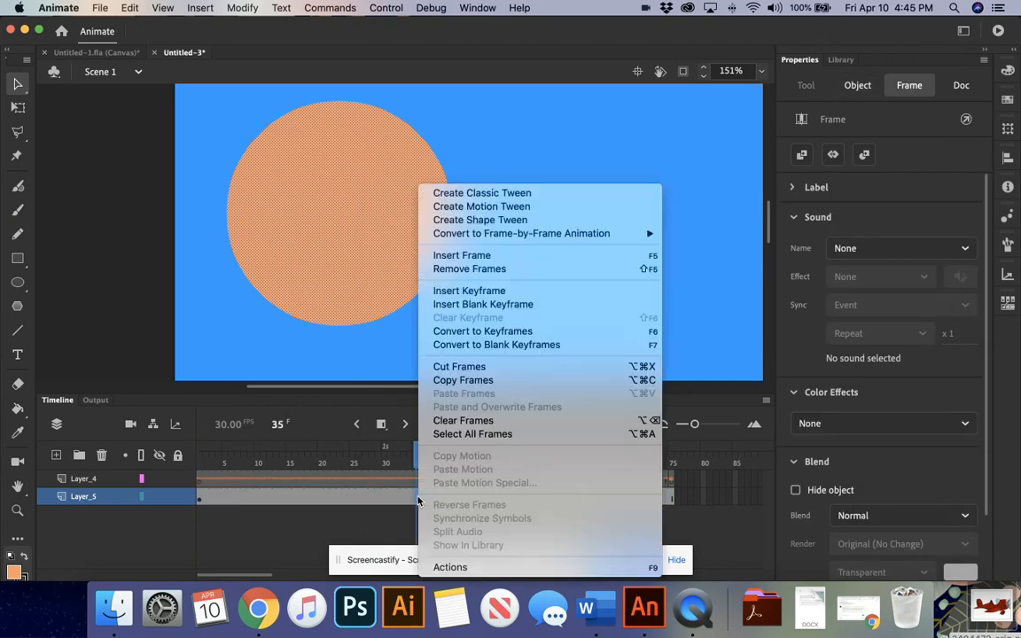
click(440, 296)
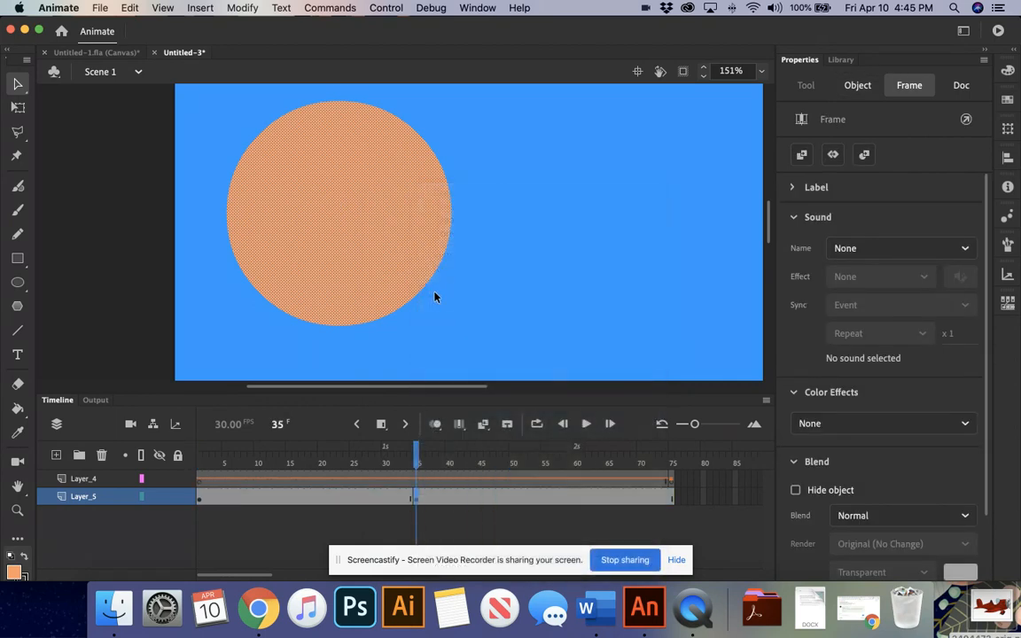
Step: Draw a red square with no stroke over the whole circle at frame 35 of Layer_5
click(730, 72)
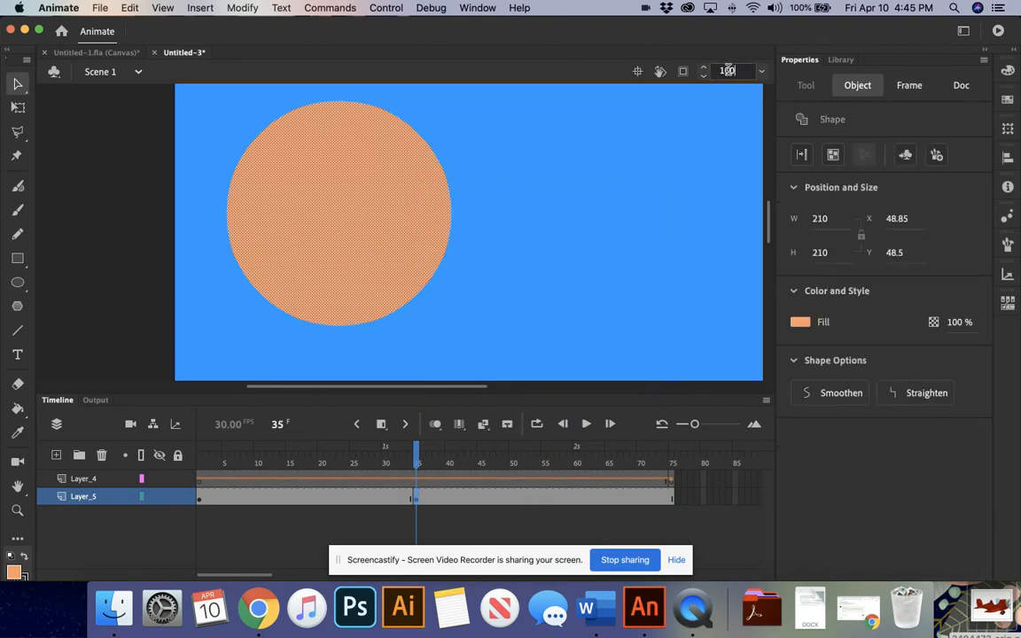
text(100)
key(Return)
click(16, 258)
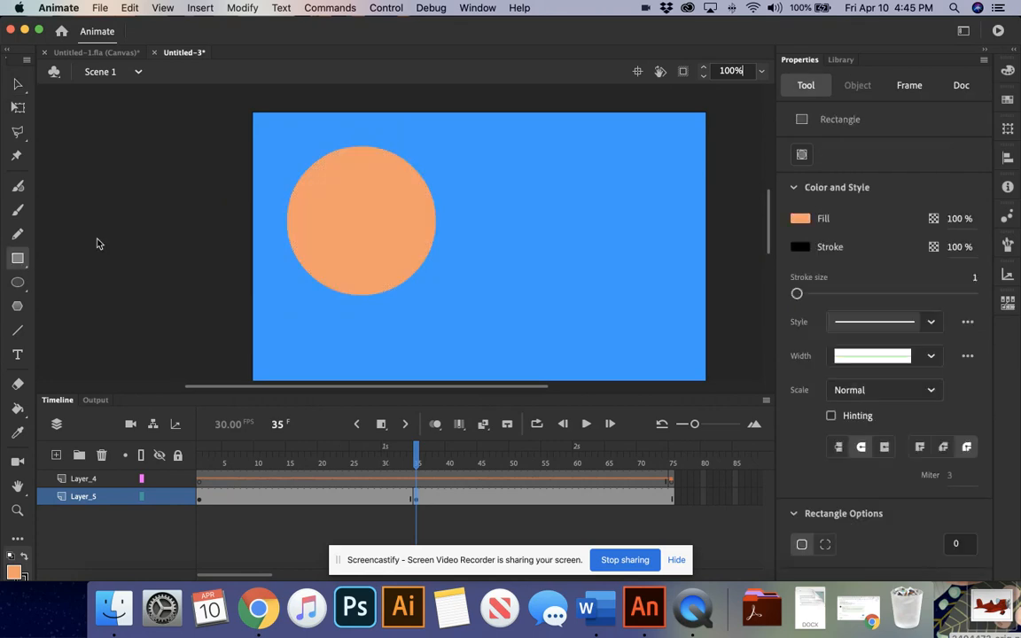
click(802, 219)
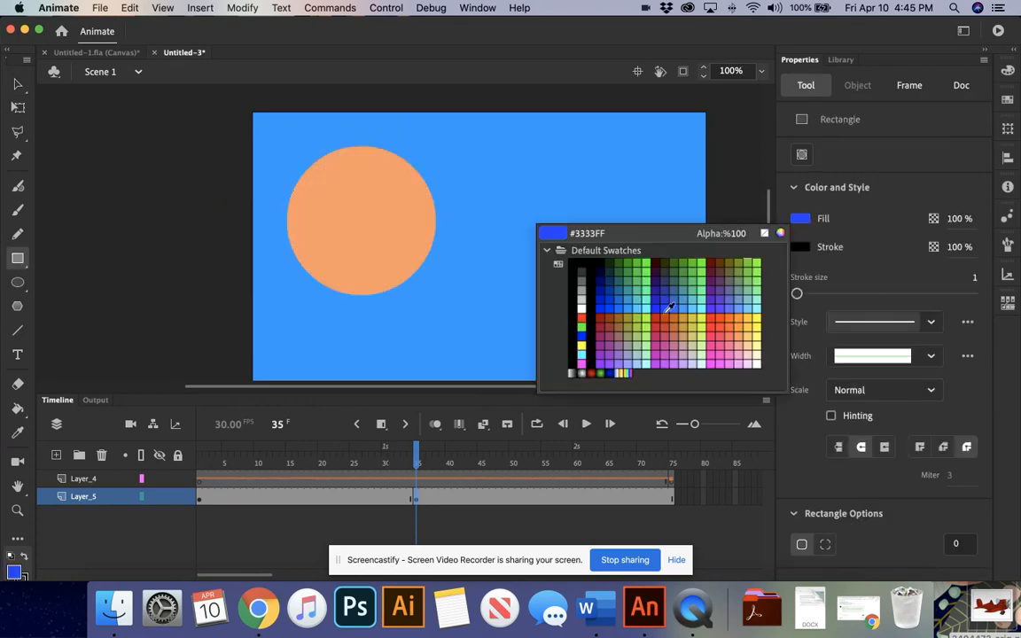
click(656, 314)
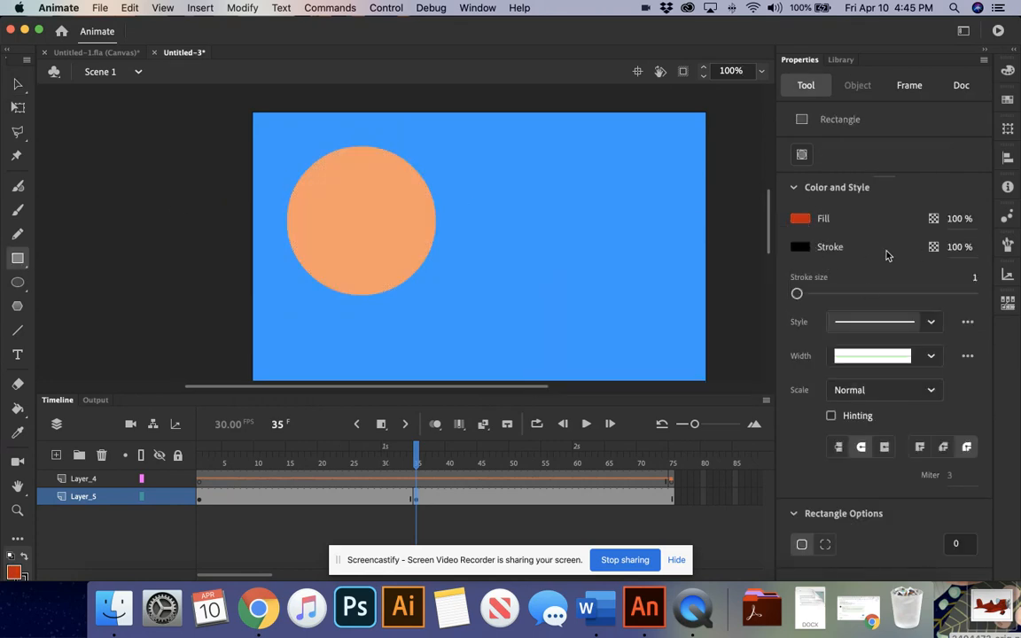
click(801, 247)
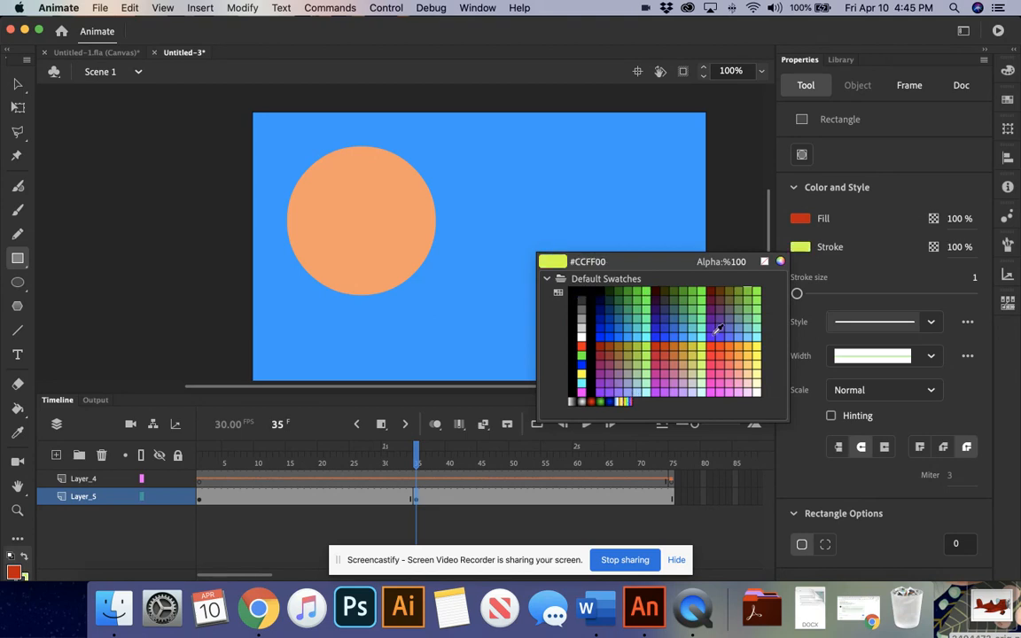
click(765, 261)
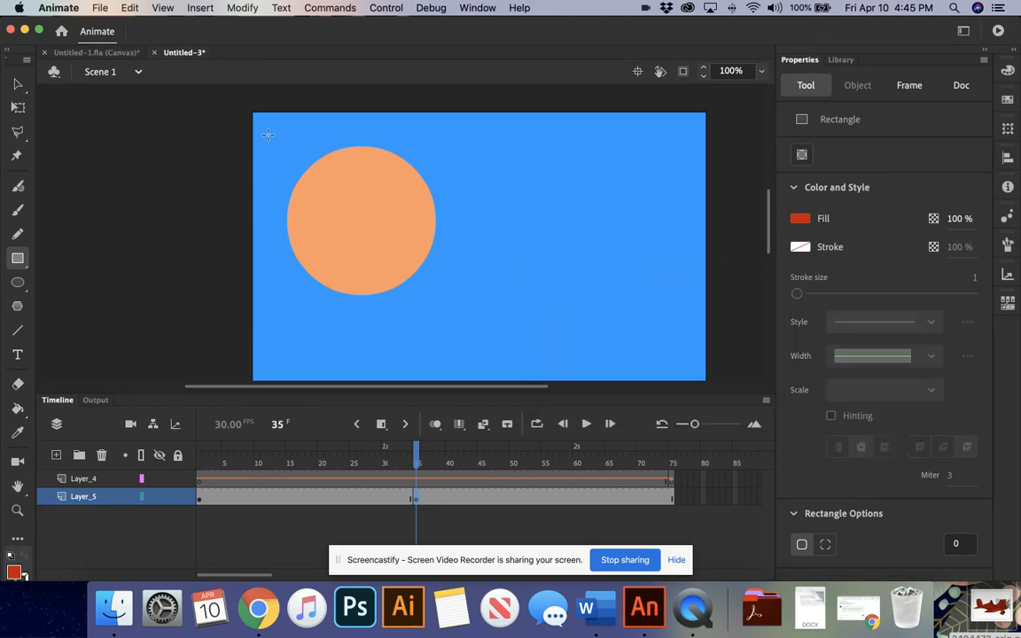
drag(268, 134, 449, 312)
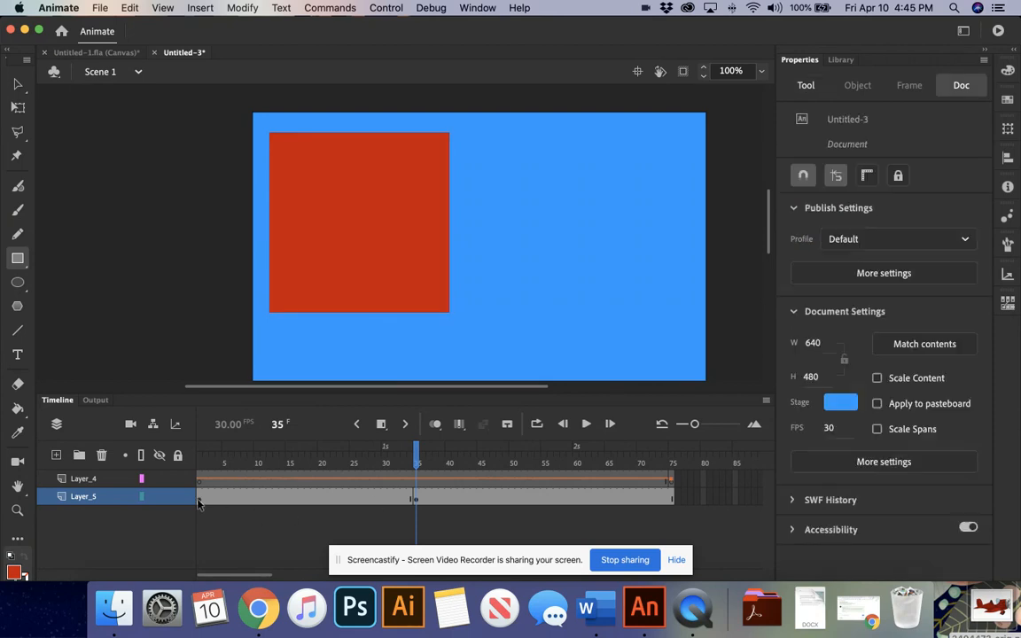
Step: Create a shape tween on Layer_5 from the circle at frame 1 to the square at frame 35
click(200, 501)
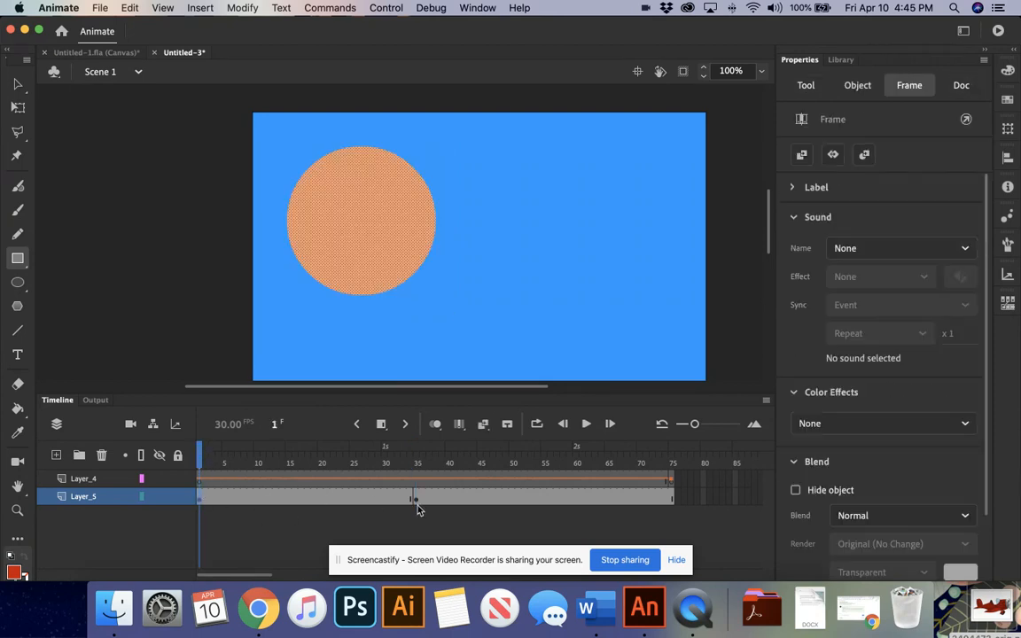
click(416, 499)
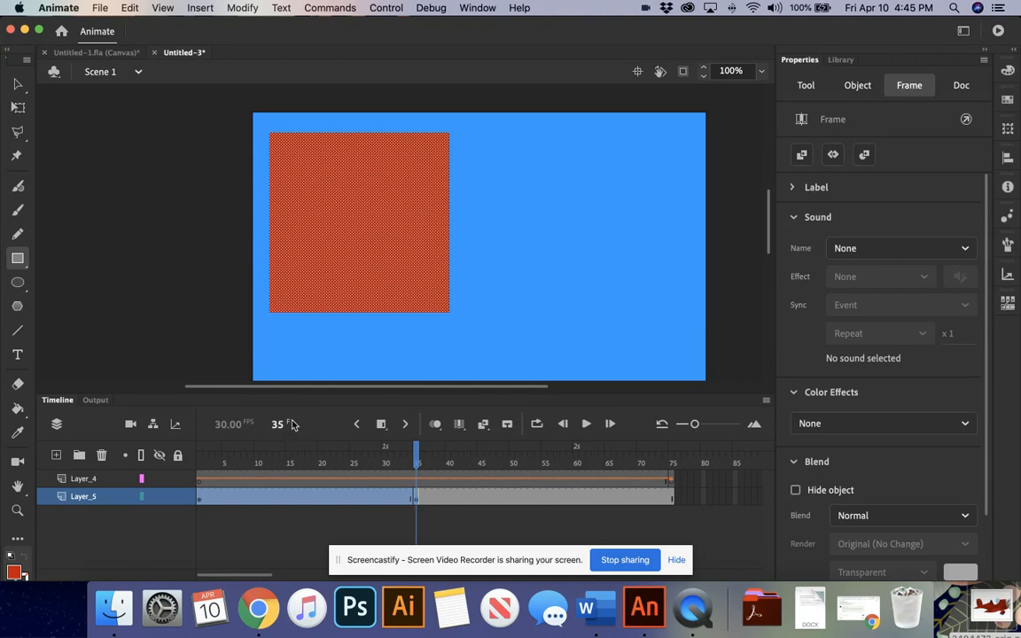
click(201, 502)
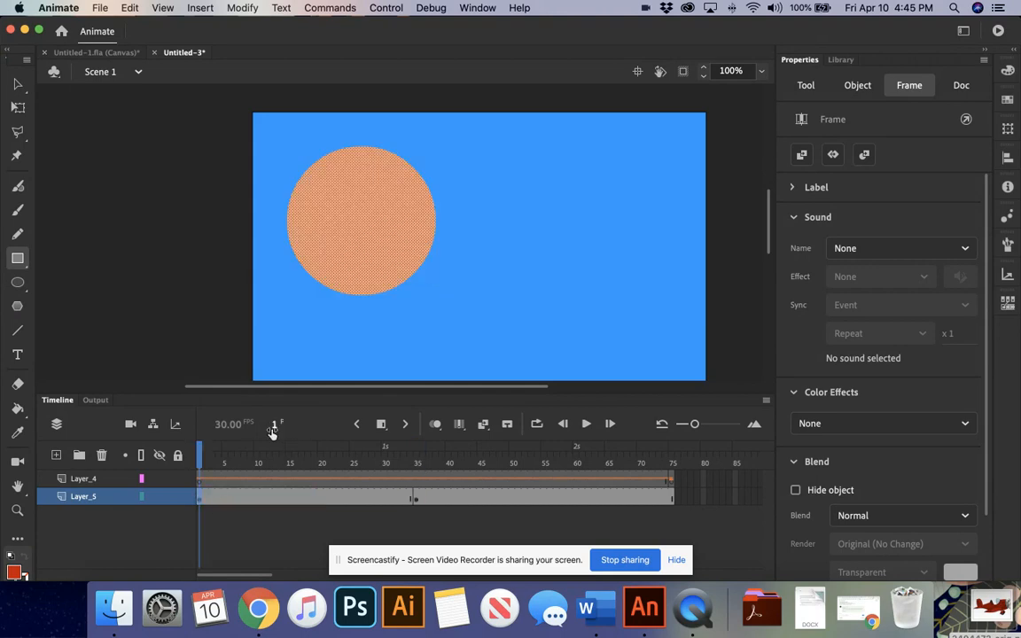
click(414, 499)
right_click(373, 499)
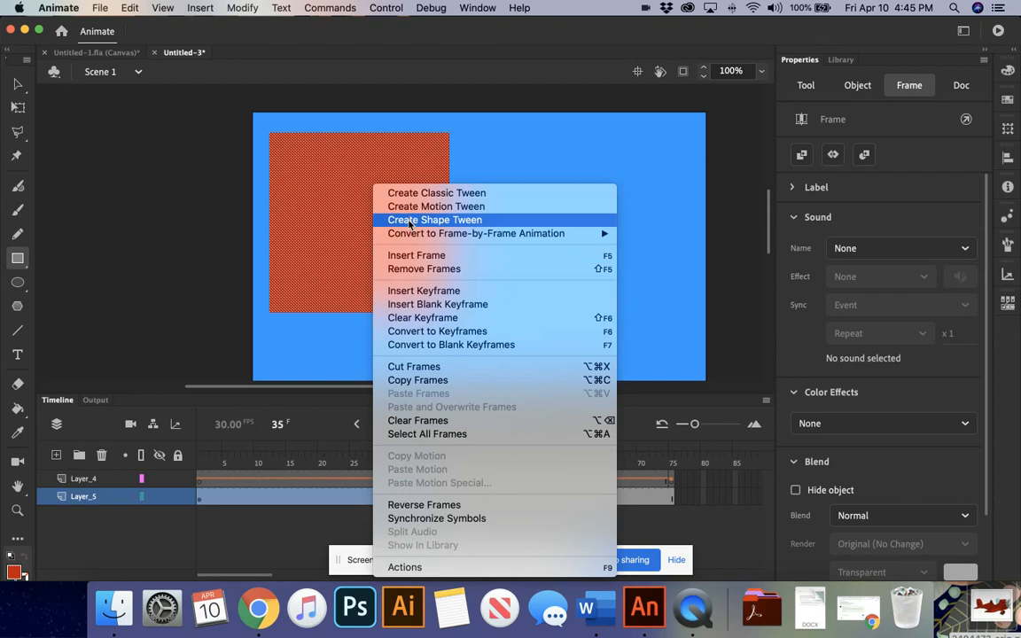
click(837, 170)
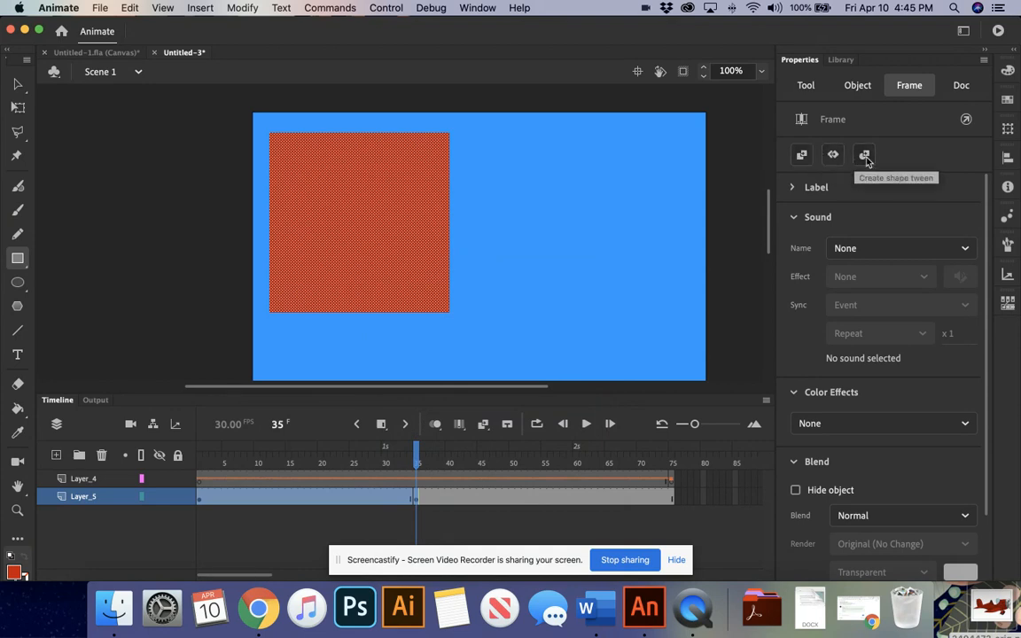
click(867, 156)
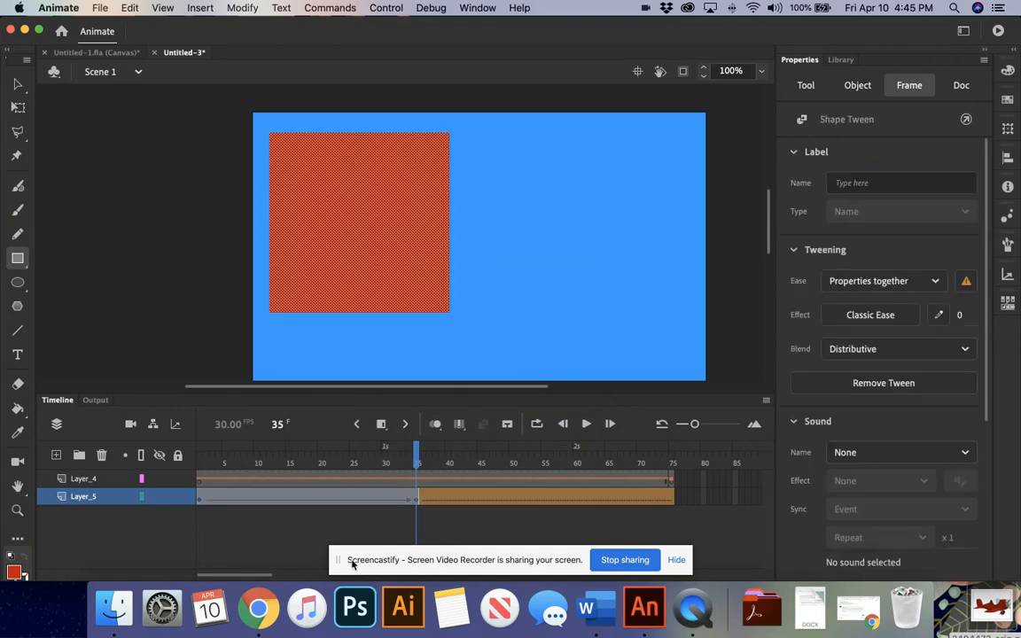
Step: Play the circle-to-square shape tween on Layer_5 from frame 1
click(358, 496)
click(418, 502)
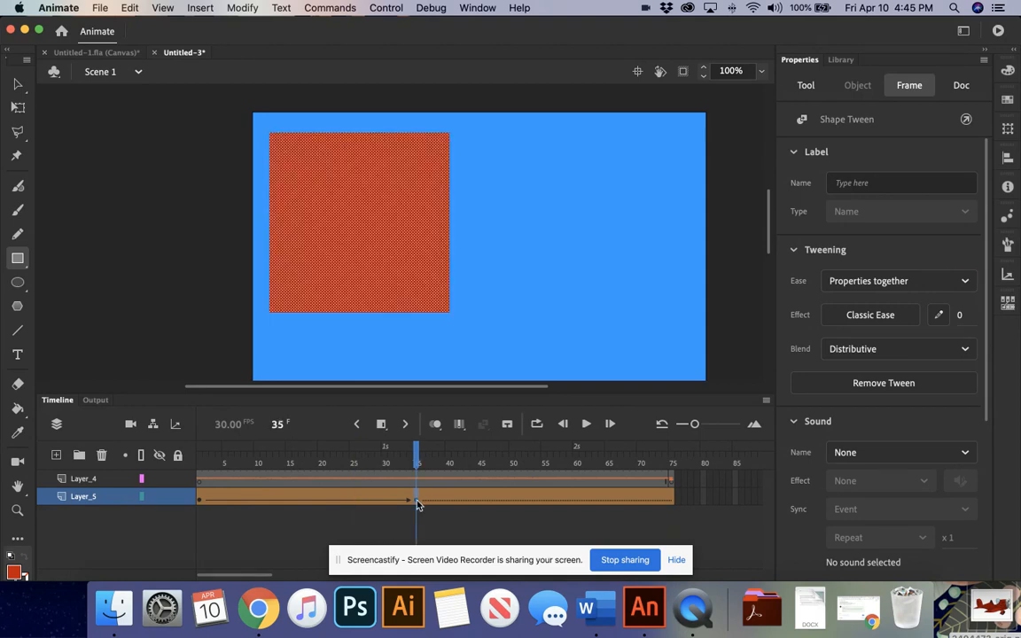
drag(415, 465, 110, 473)
key(Return)
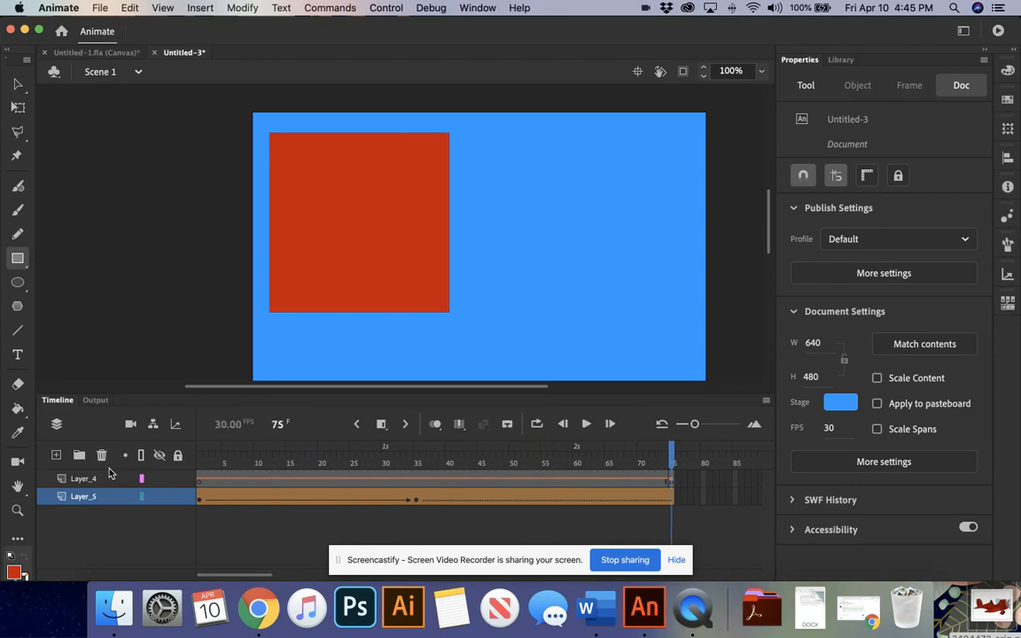
Step: Remove the shape tween from frames 36 to 75 of Layer_5
key(super+minus)
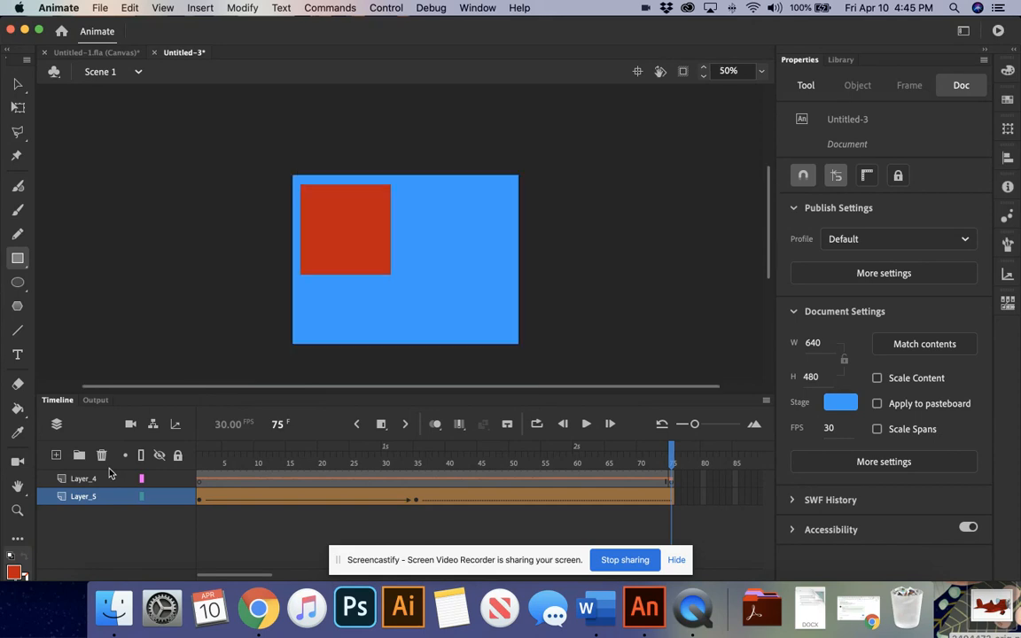
click(421, 501)
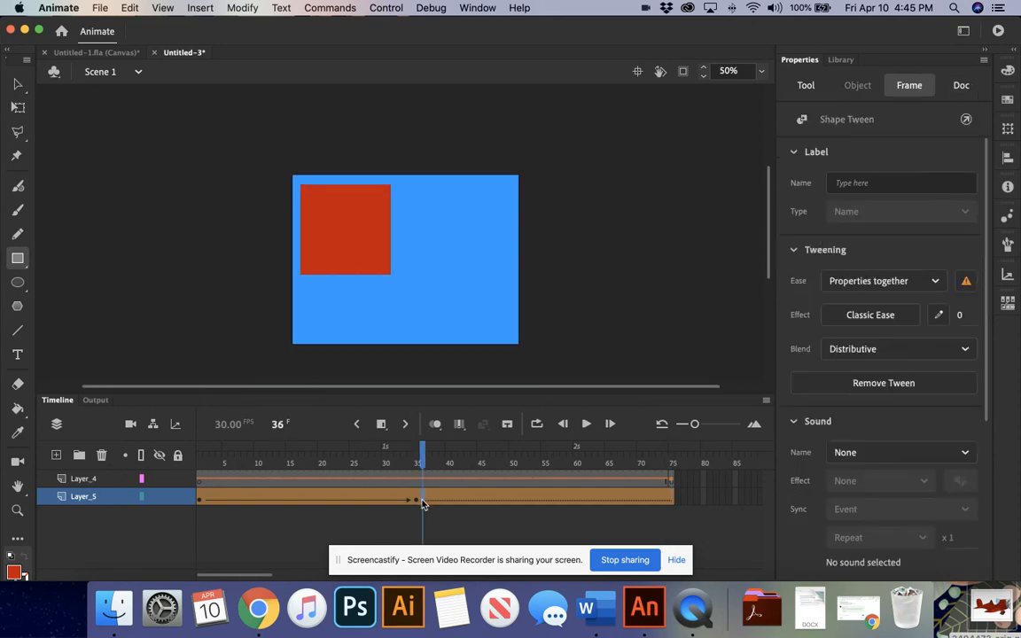
shift+click(674, 499)
right_click(589, 502)
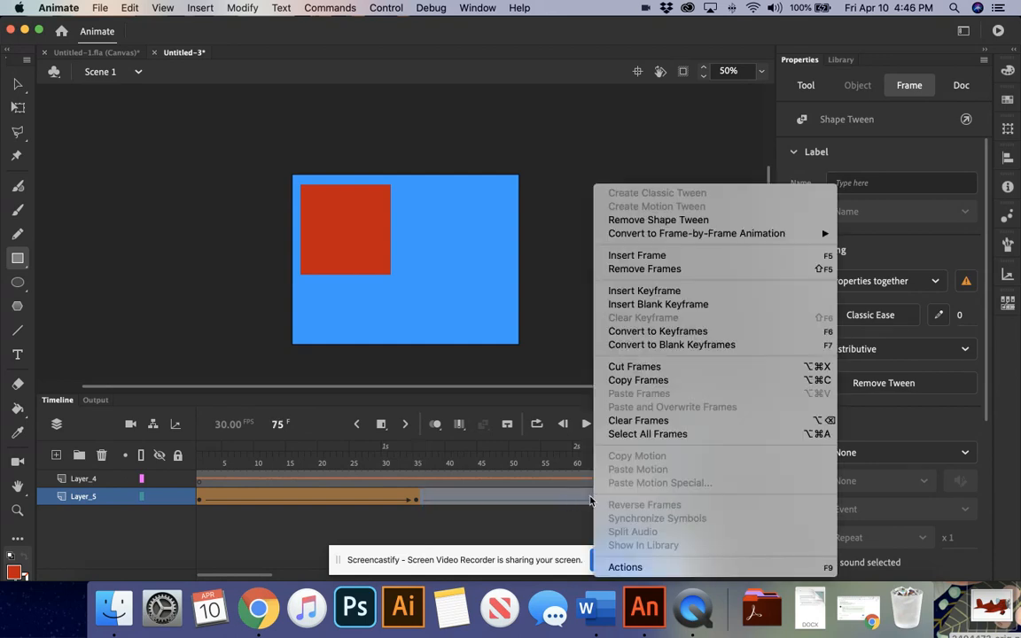
click(631, 220)
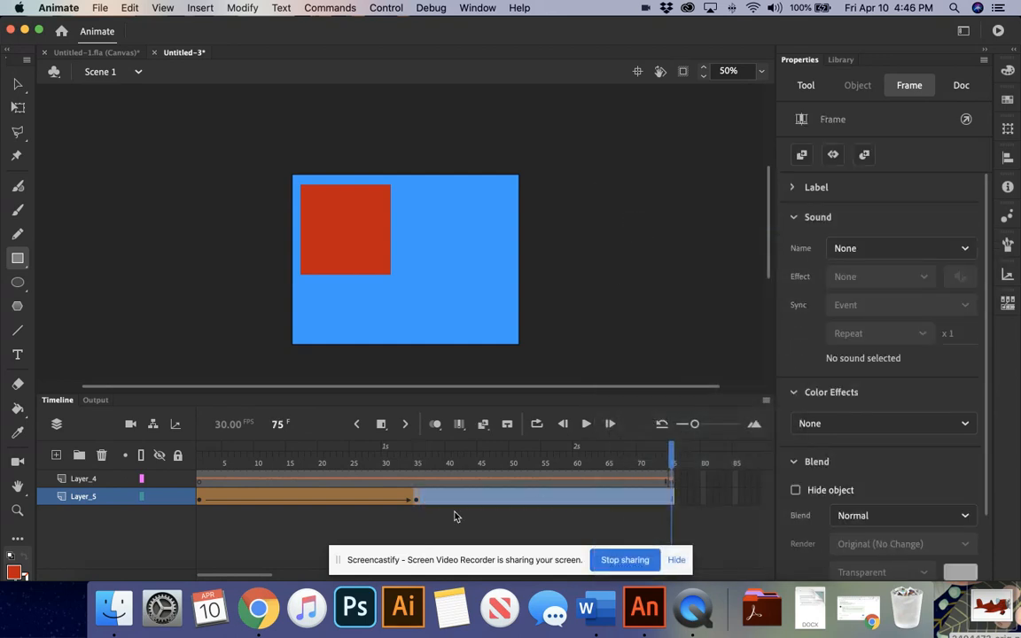
click(454, 517)
Step: Play the animation again from frame 1 to check the shape tween that ends at frame 35
click(417, 459)
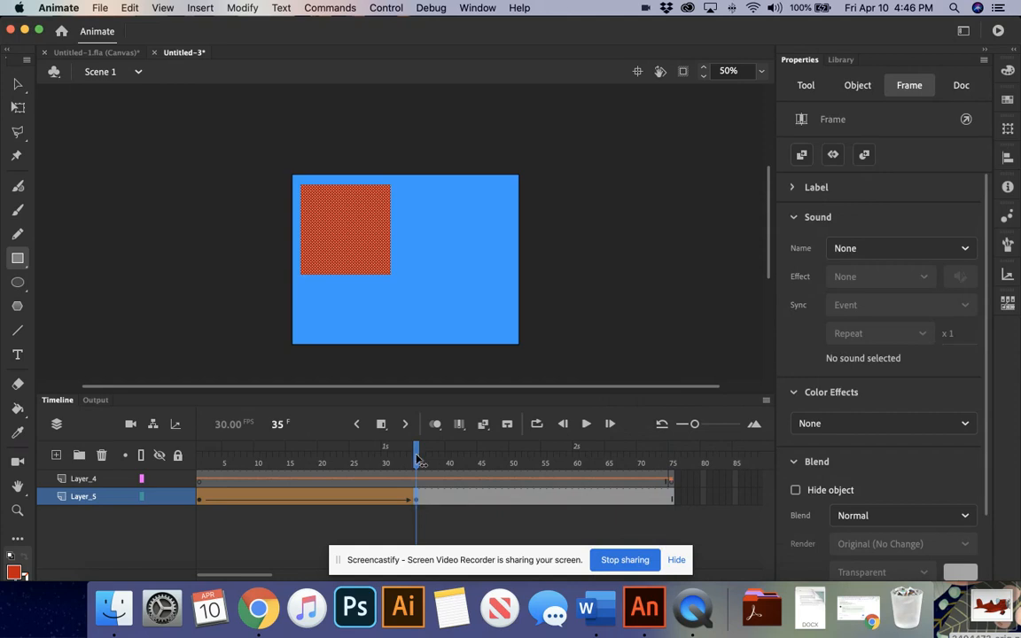
key(Return)
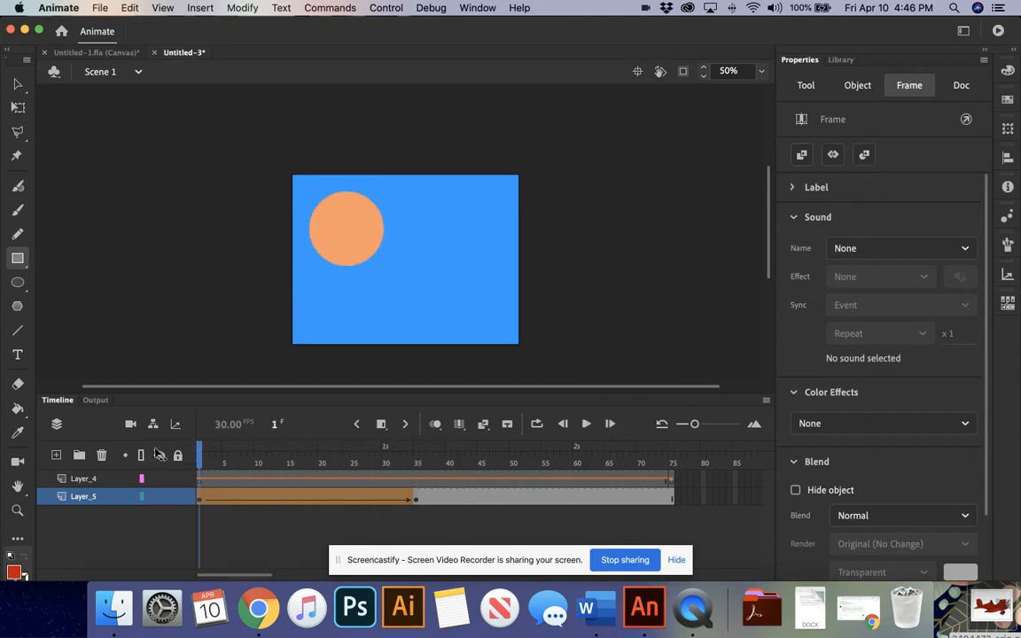
click(499, 453)
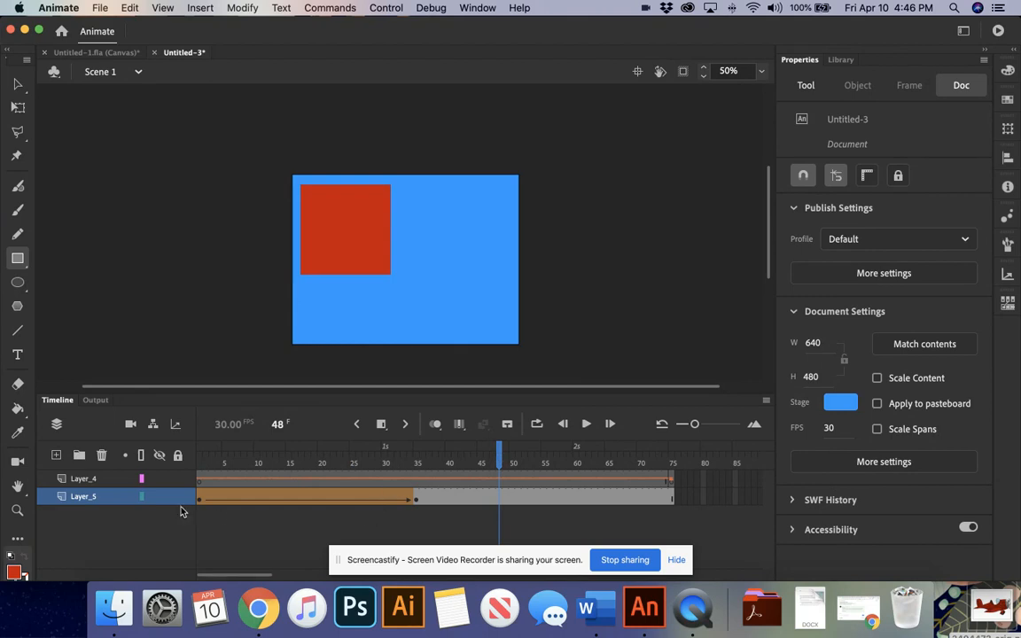
Step: Draw a red circle about 211 px wide on a new layer above Layer_5 at frame 1, and hide Layer_5
click(57, 456)
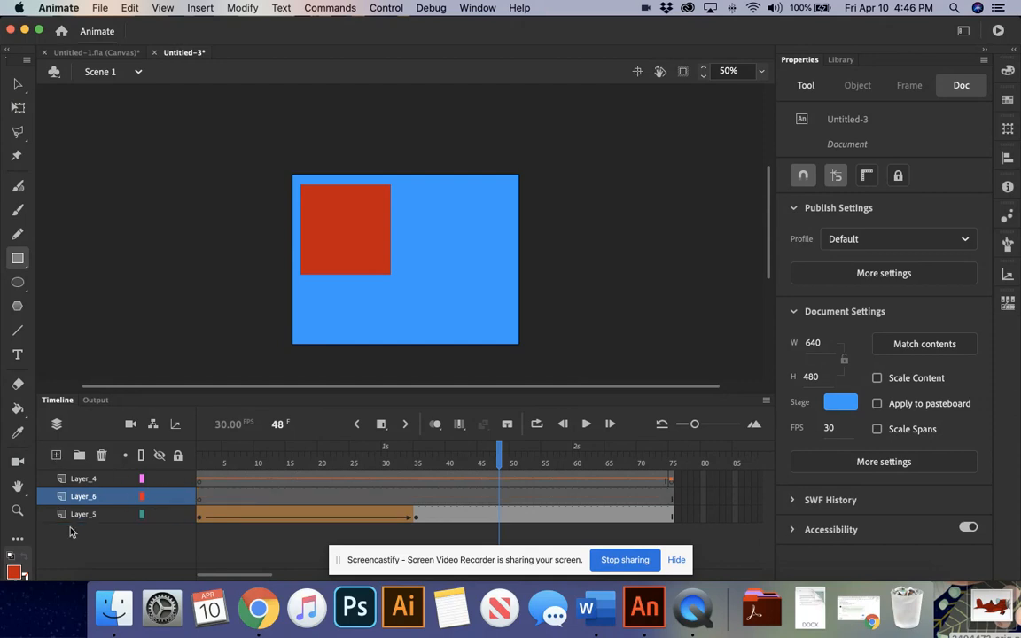
click(199, 500)
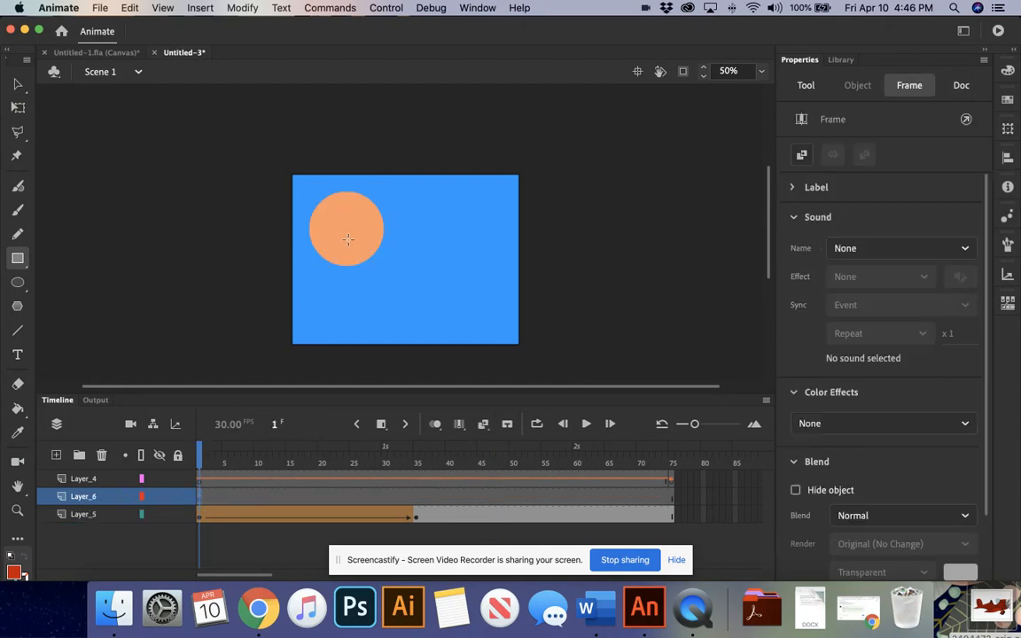
click(17, 283)
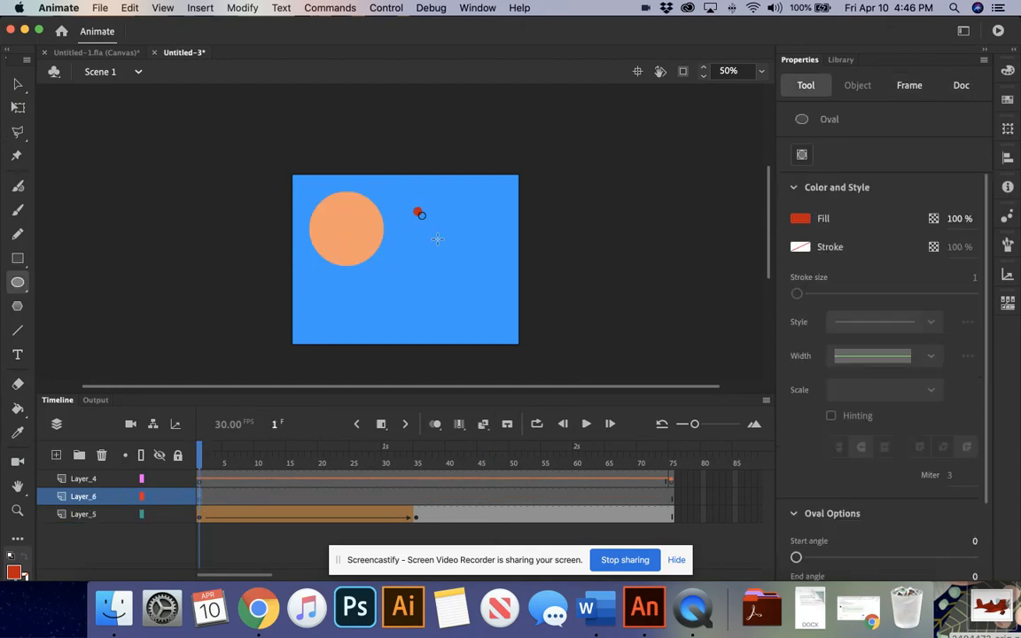
mouse_move(414, 207)
mouse_down()
mouse_move(493, 276)
mouse_move(488, 284)
mouse_up()
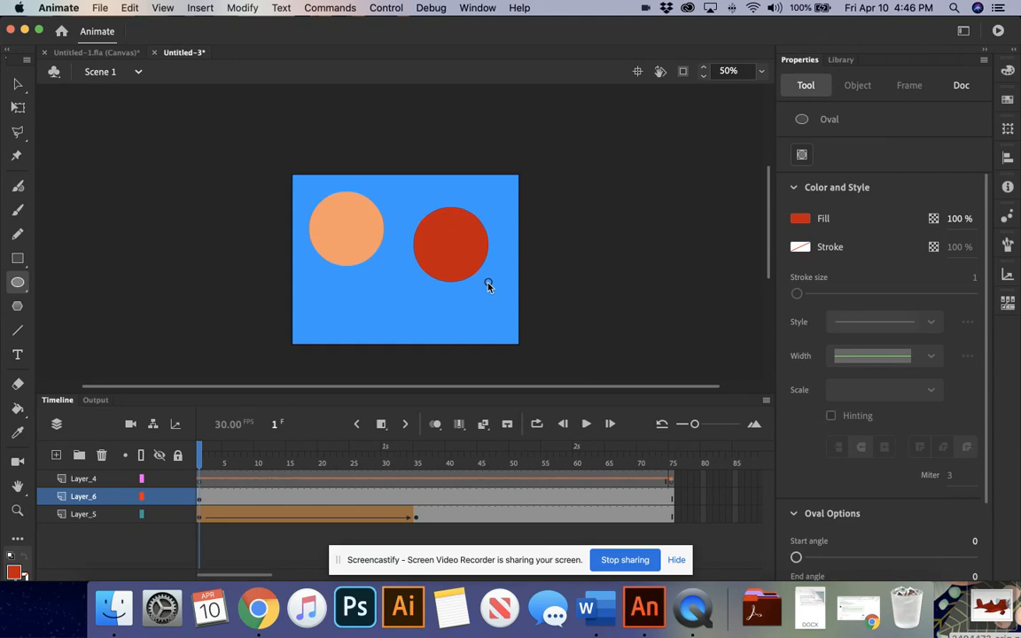
click(142, 514)
click(159, 514)
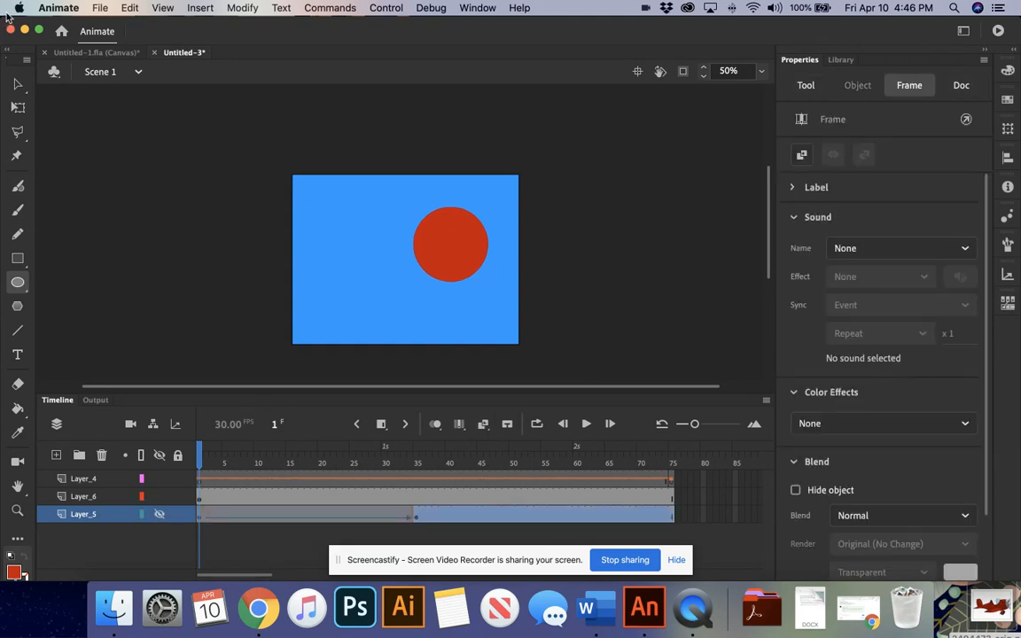
Step: Insert a keyframe at frame 5 of Layer_6 and move the circle down to the stage's bottom edge, at about X 186, Y 269
click(19, 86)
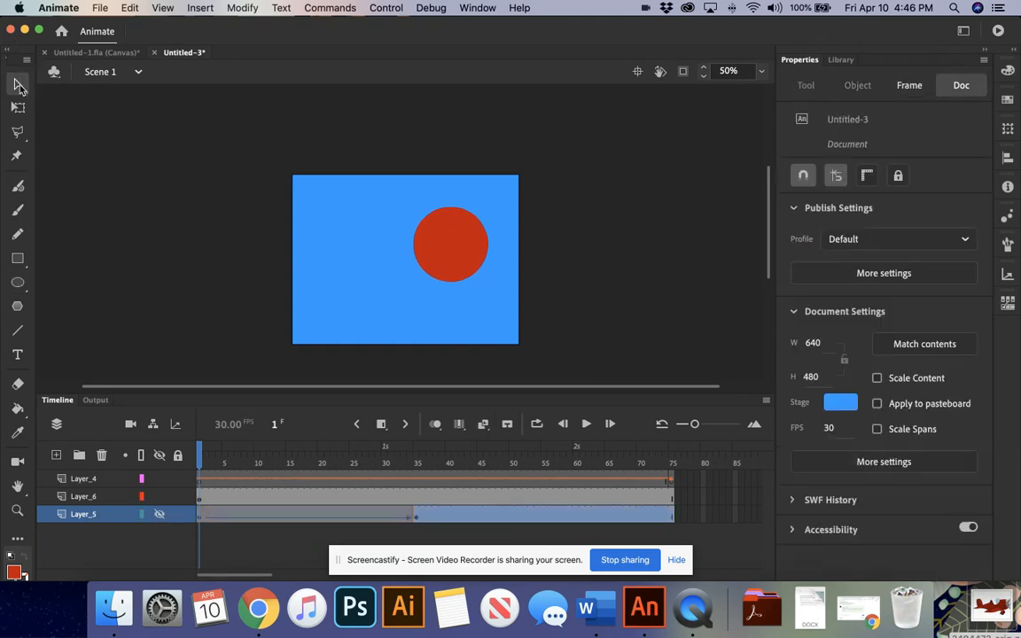
click(204, 503)
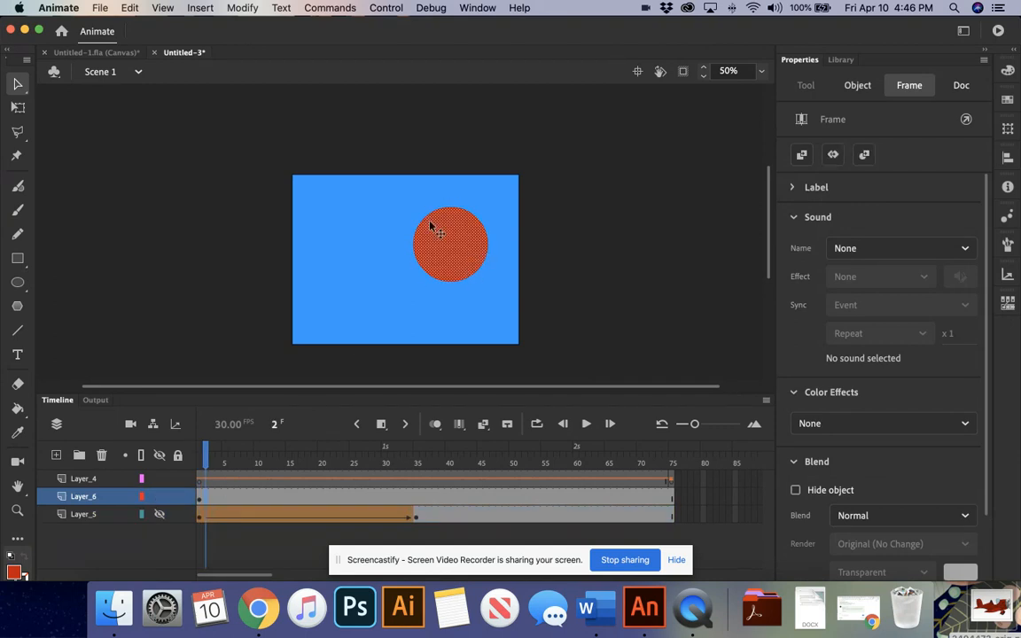
right_click(224, 499)
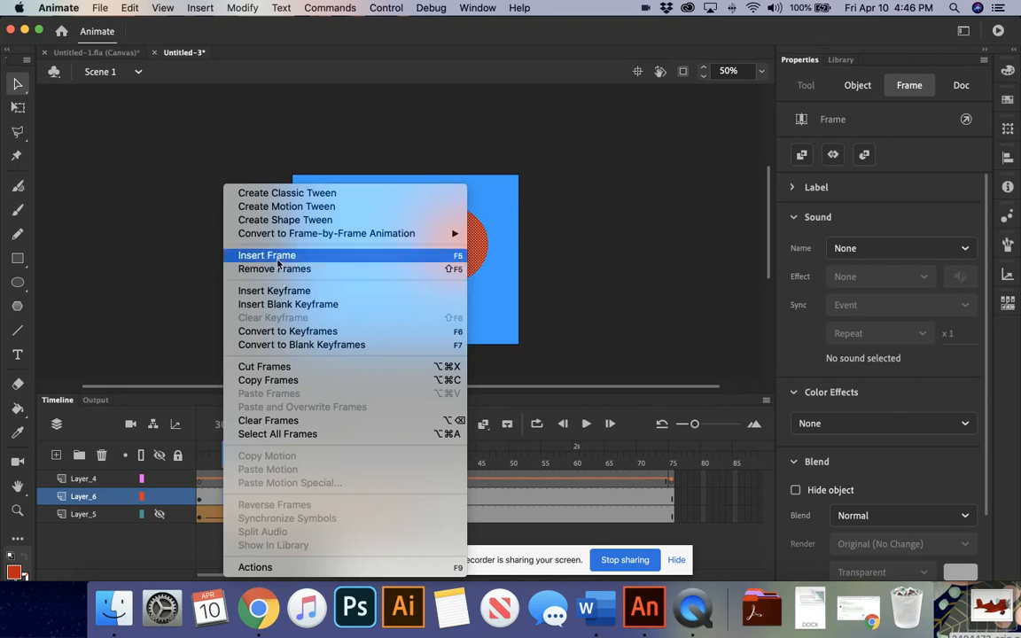
click(278, 291)
drag(465, 217, 400, 305)
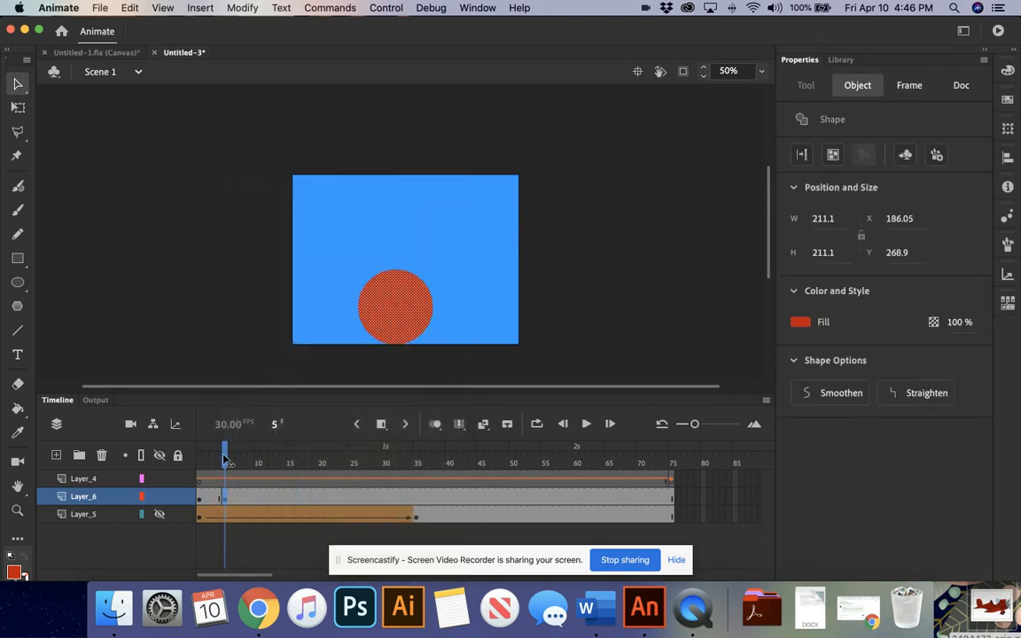
Step: Insert a keyframe at frame 10 of Layer_6 and move the circle back up to about X 310, Y 97
drag(226, 459, 257, 463)
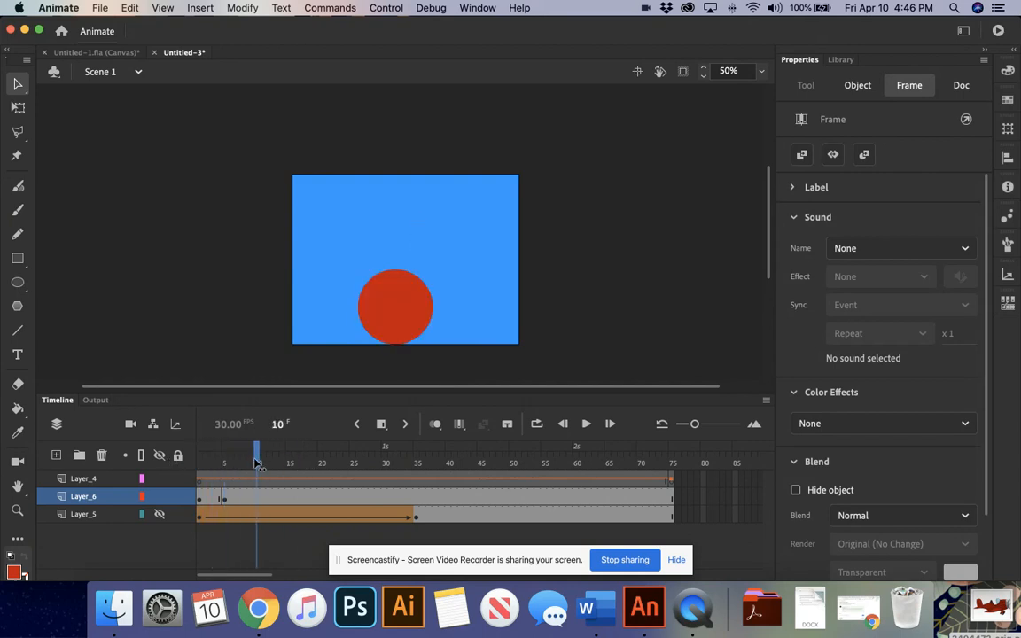
right_click(257, 496)
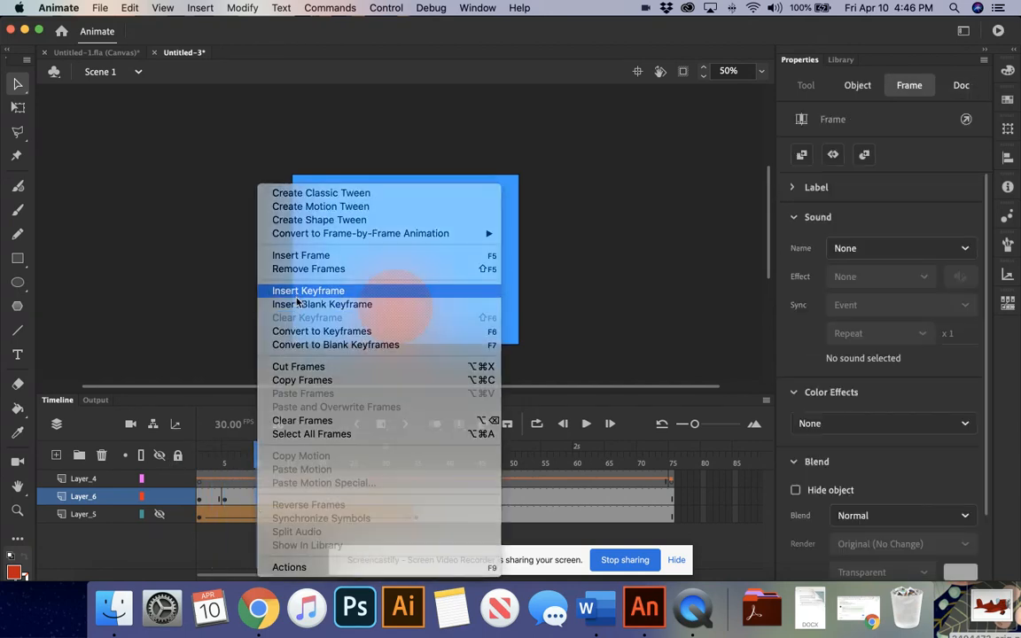
click(297, 296)
drag(413, 299, 458, 239)
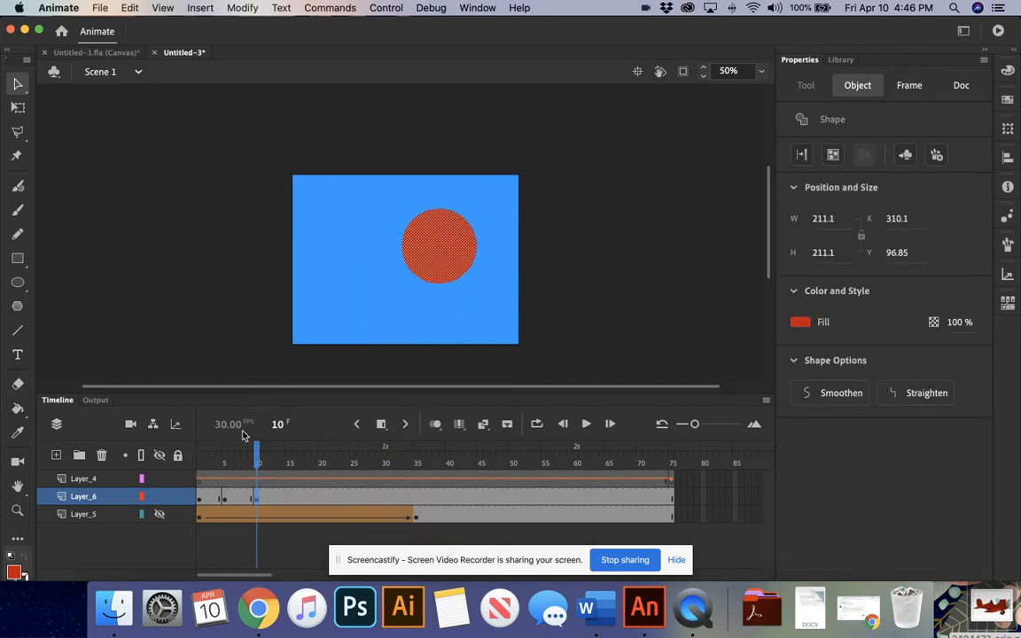
Step: Shift the circle at frame 5 of Layer_6 along the stage's bottom edge to sit roughly below its starting position
drag(253, 451, 183, 455)
click(391, 293)
click(435, 260)
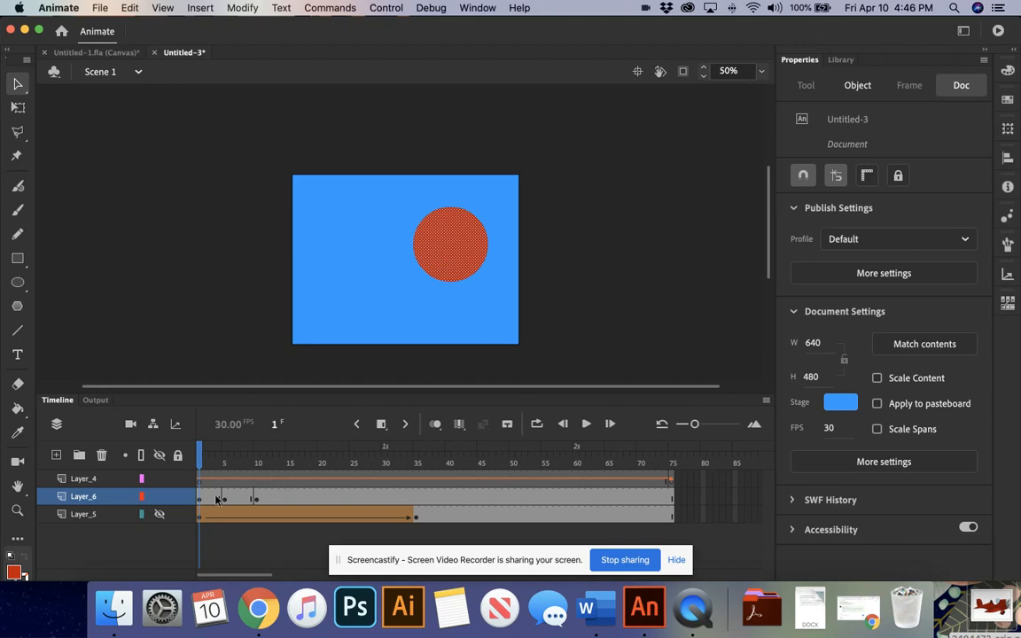
click(226, 500)
click(403, 303)
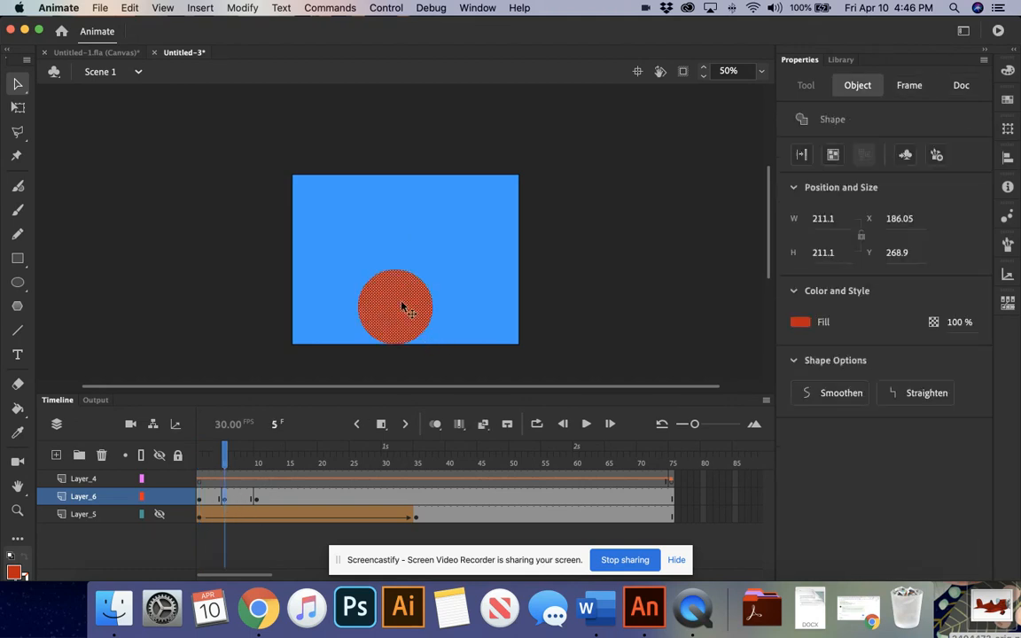
drag(404, 304, 467, 306)
drag(226, 451, 192, 453)
click(375, 356)
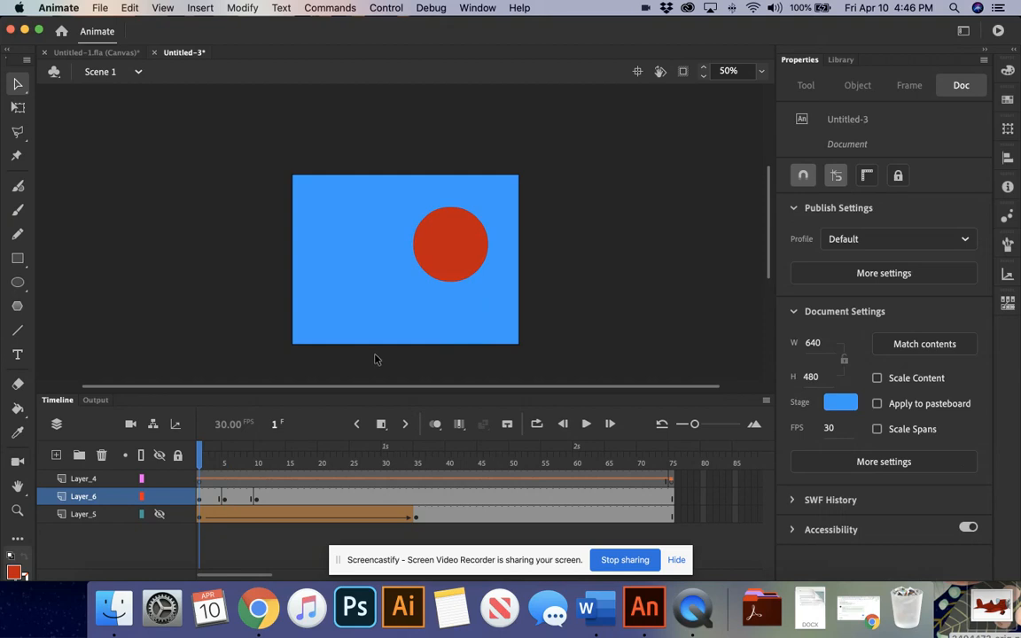
Step: Clear the keyframes at frames 5 and 10 of Layer_6
click(227, 501)
right_click(228, 504)
click(224, 501)
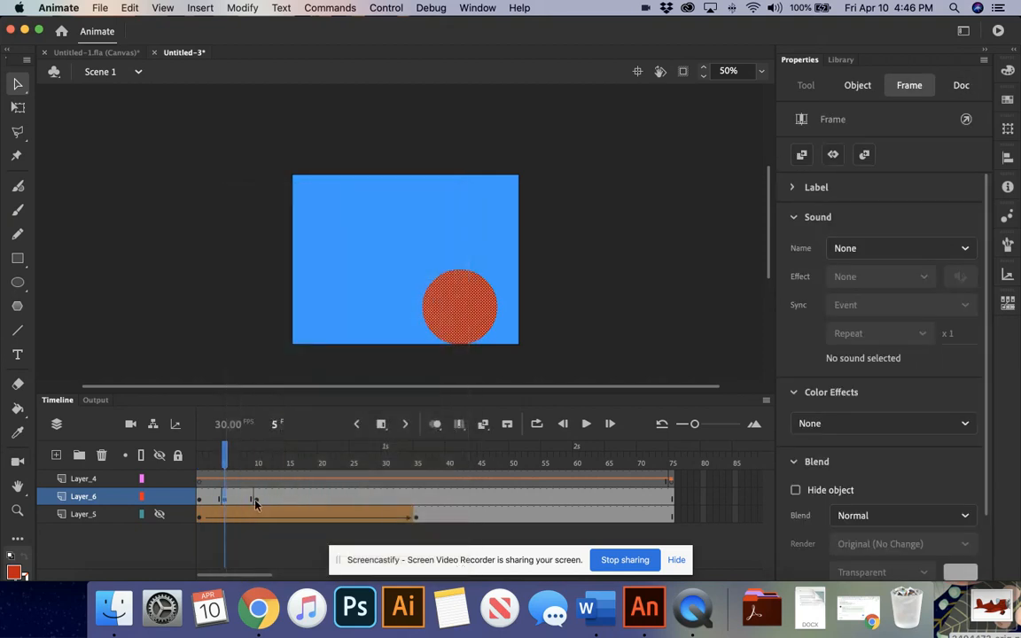
shift+click(257, 502)
right_click(258, 503)
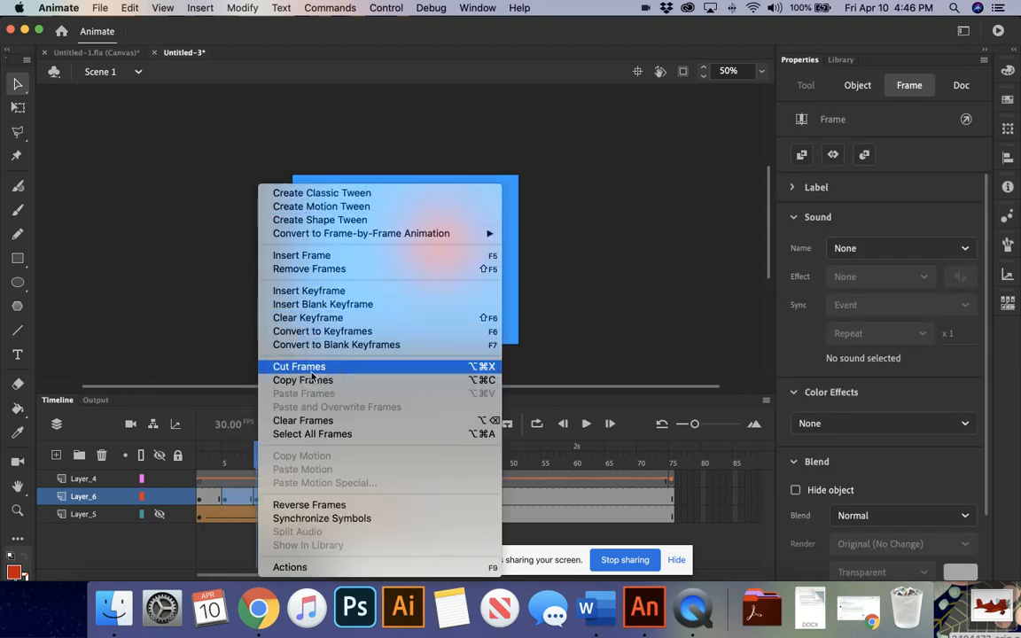
click(308, 318)
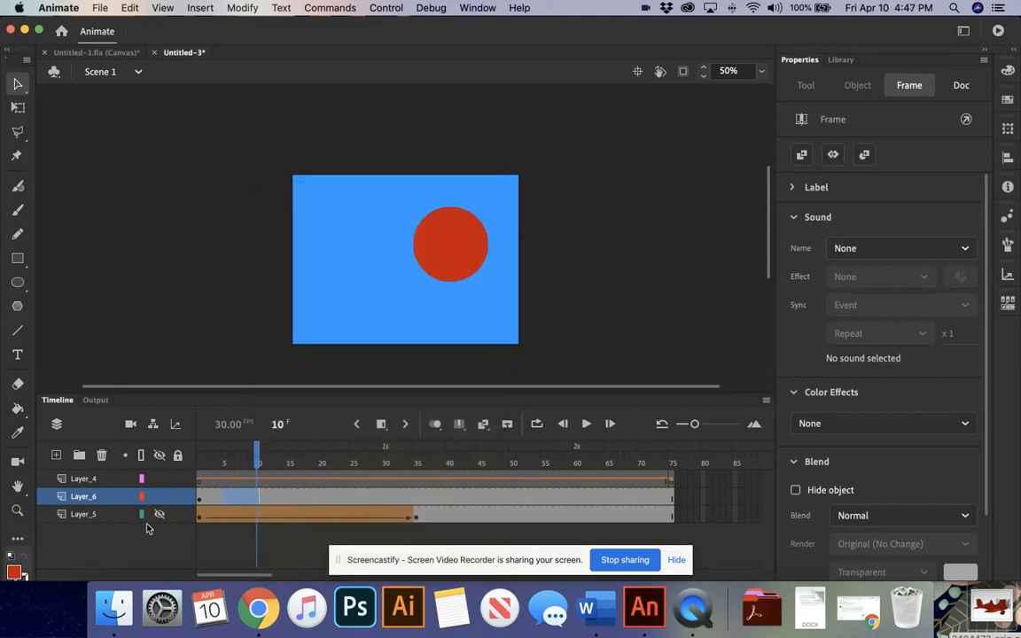
Step: Insert a keyframe at frame 4 of Layer_6 and move the circle straight down to the stage's bottom edge, at about Y 269
click(206, 503)
click(220, 503)
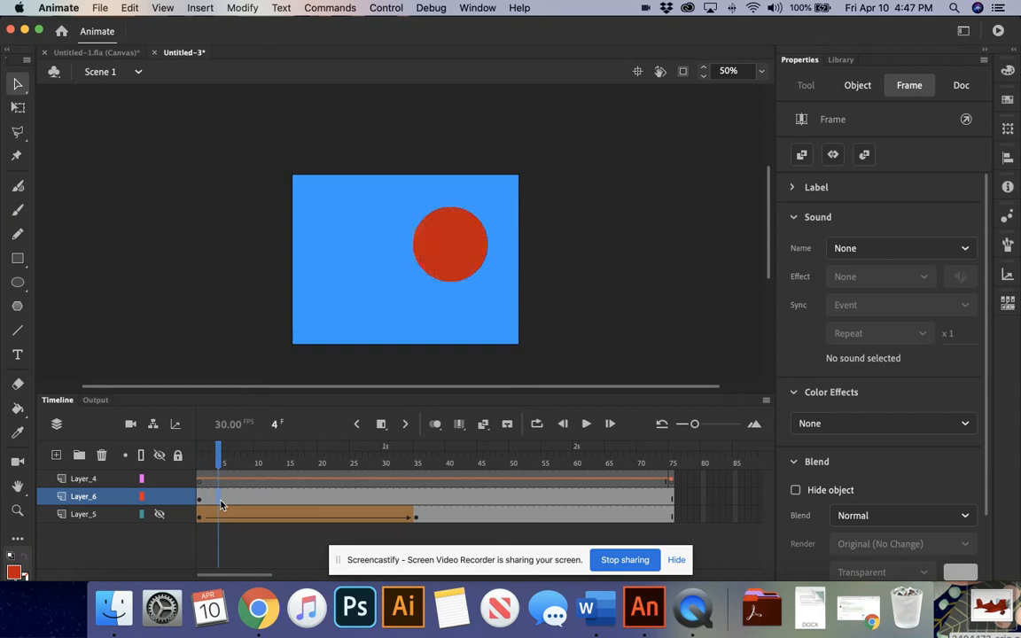
right_click(221, 505)
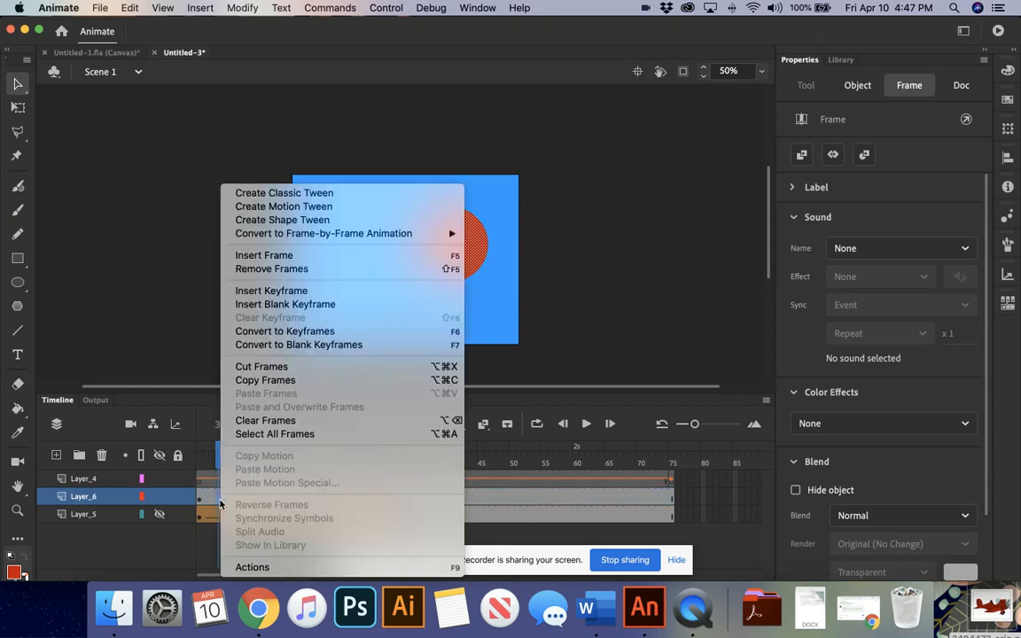
click(271, 290)
drag(447, 260, 449, 331)
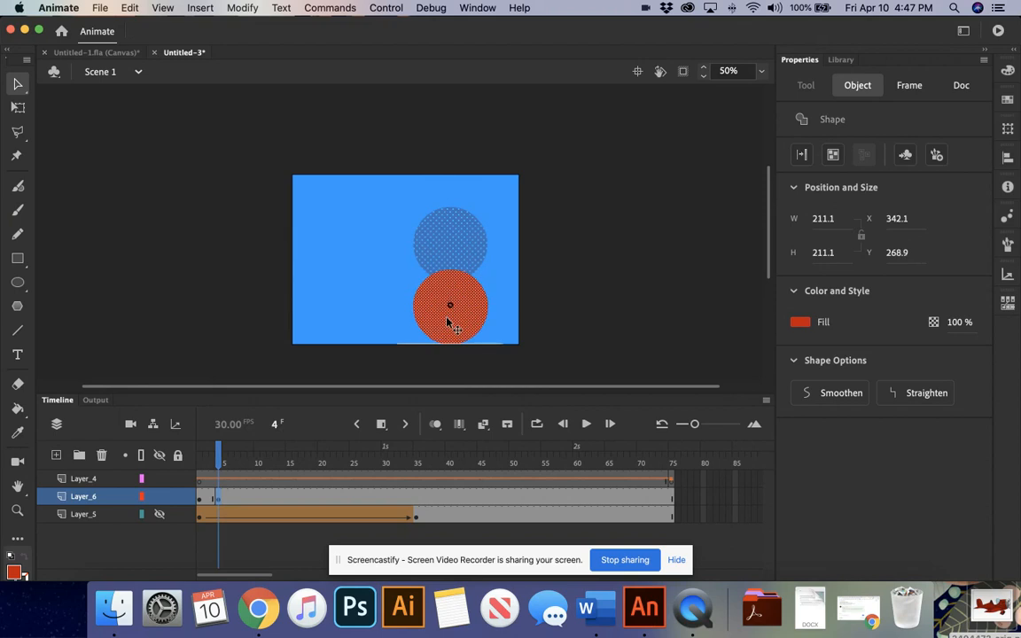
Step: Insert a keyframe at frame 5 of Layer_6 and raise the circle slightly above the stage's bottom edge
click(224, 500)
right_click(225, 501)
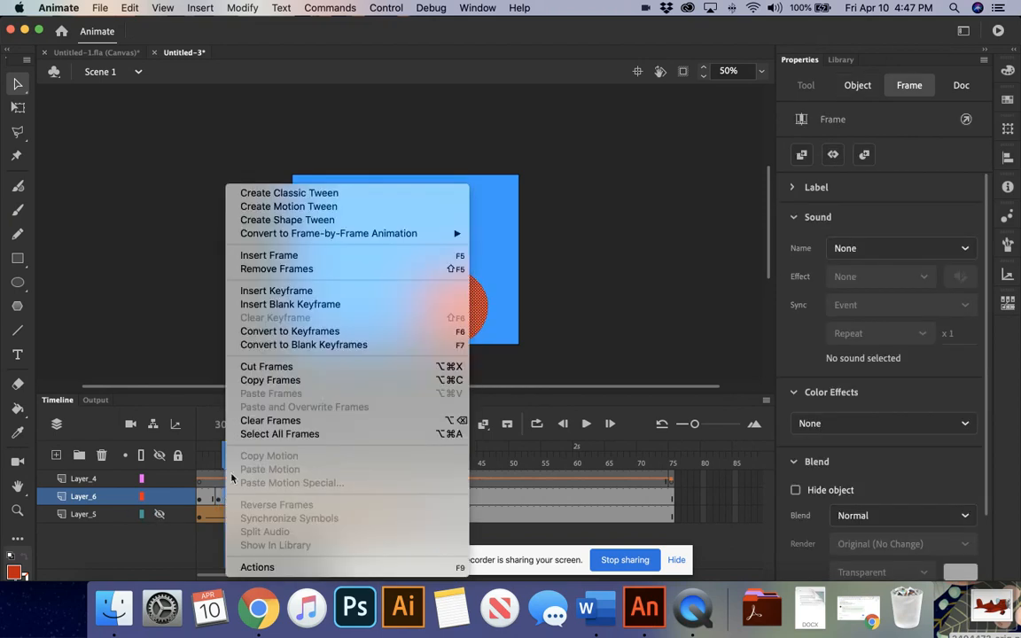
click(373, 293)
click(477, 314)
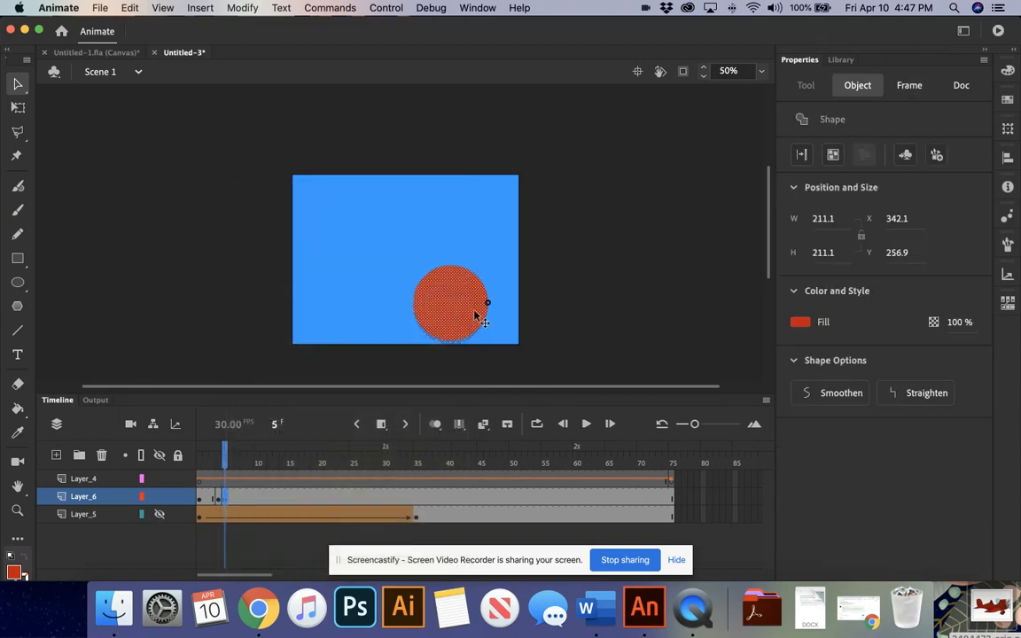
Step: Insert a keyframe at frame 6 of Layer_6 and lower the circle back onto the stage's bottom edge, at about Y 269
click(232, 500)
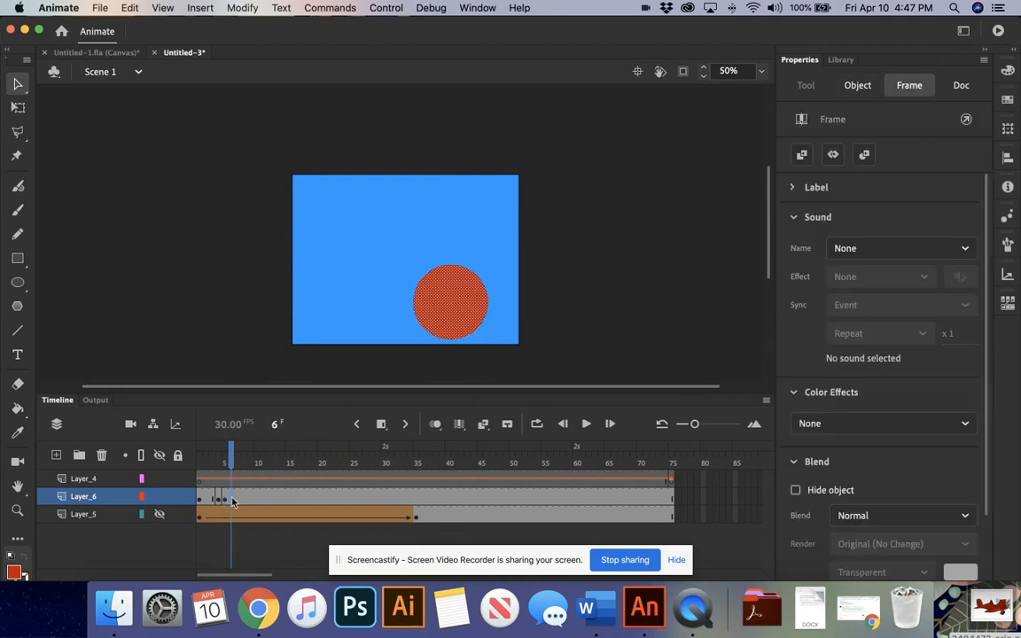
right_click(232, 502)
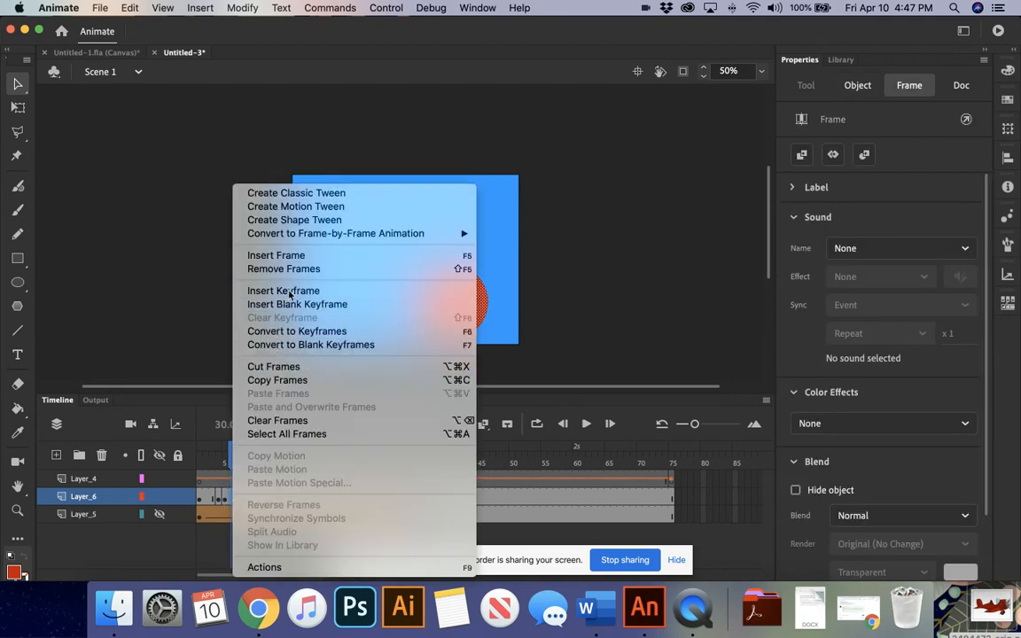
click(256, 290)
drag(450, 306, 450, 311)
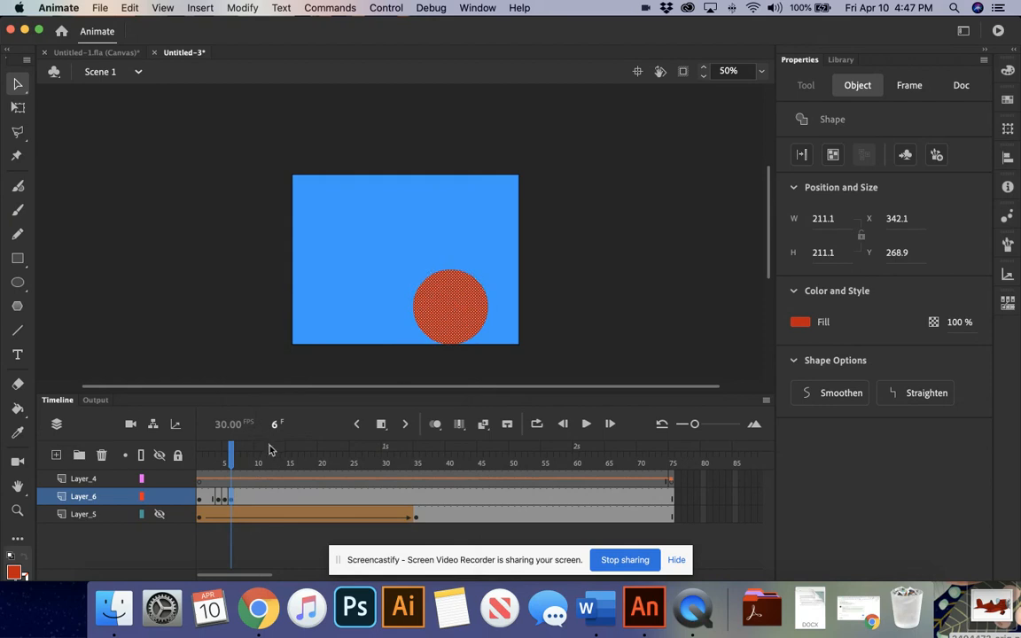
Step: Play the bouncing circle animation from frame 1, then scrub back to frame 4
click(200, 461)
key(Return)
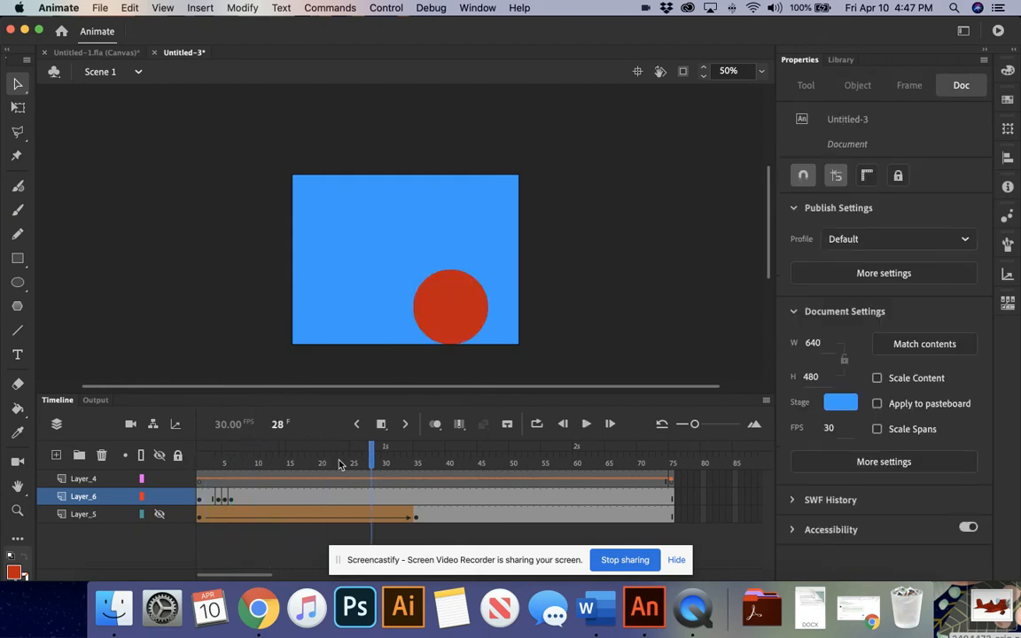
drag(372, 461, 238, 468)
drag(211, 466, 218, 466)
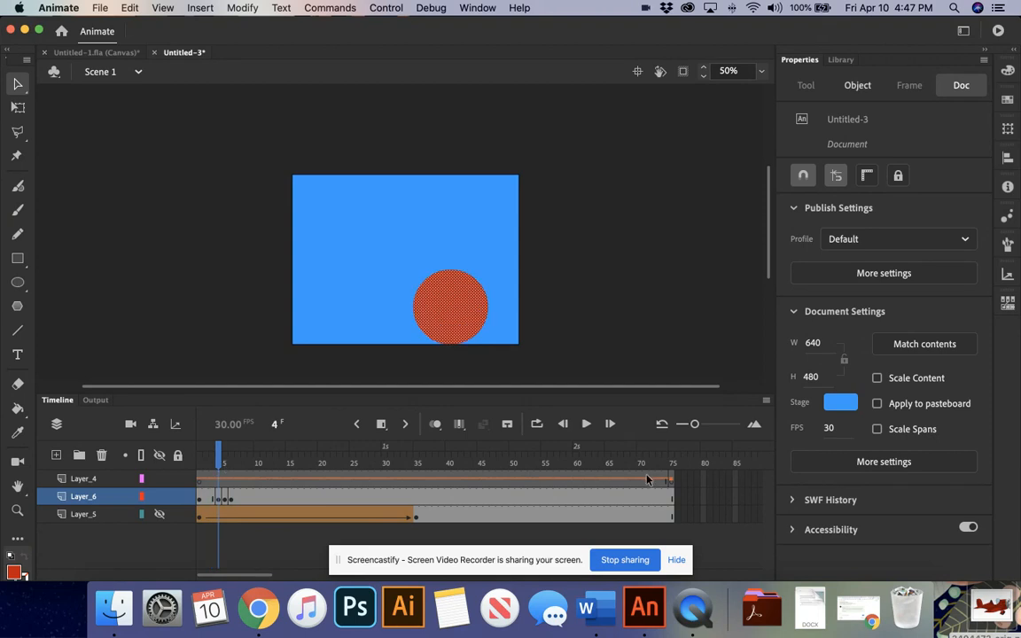
Step: Delete Layer_4 from the timeline
key(XF86AudioMute)
click(82, 479)
right_click(80, 479)
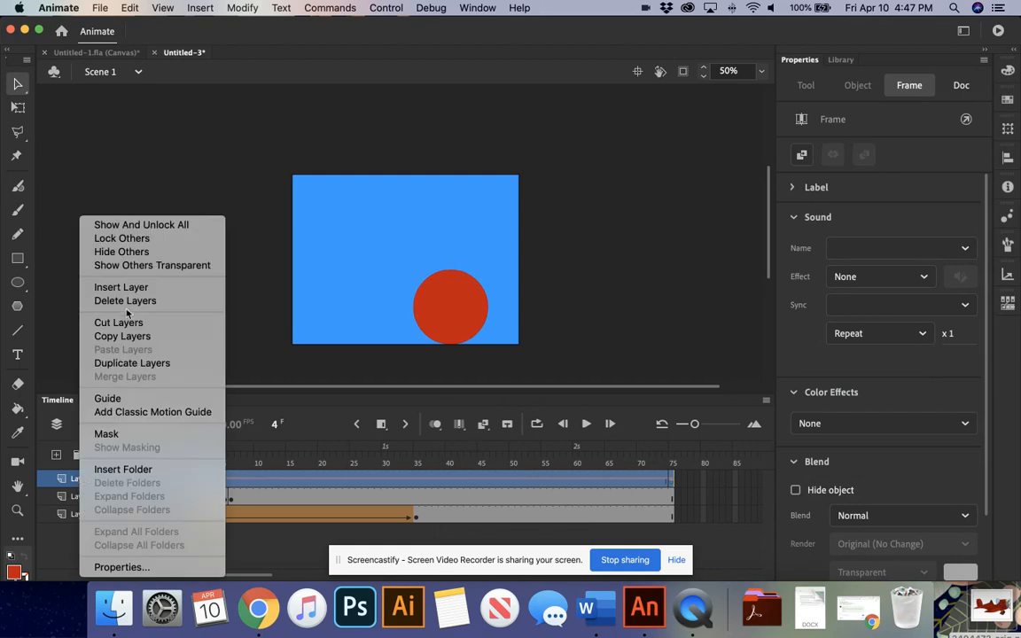
click(118, 302)
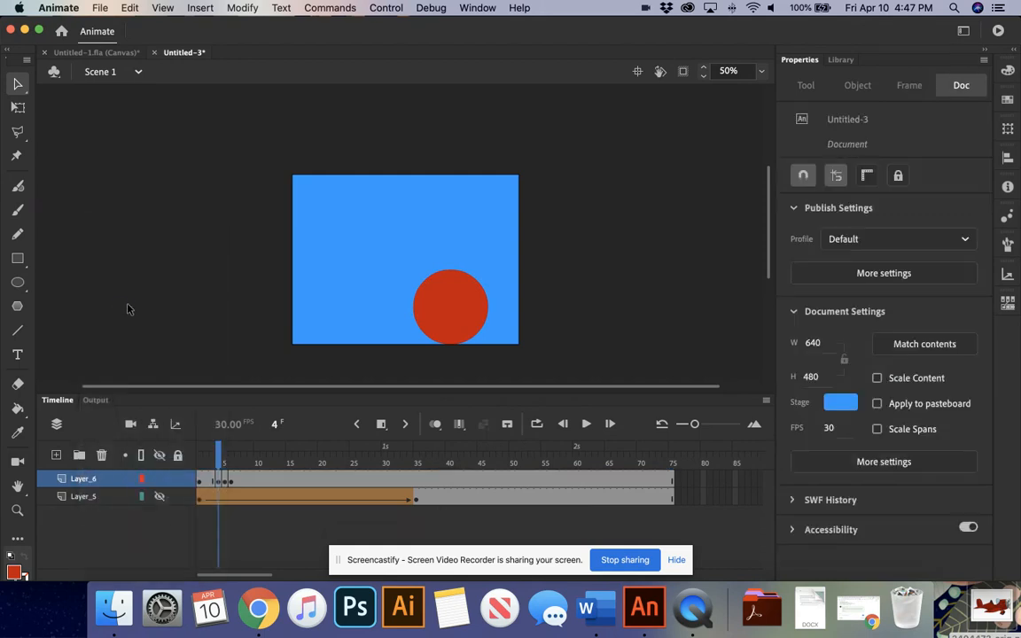
Step: View the plane and clouds animation in Untitled-1.fla, then return to the Untitled-3 document
key(XF86AudioRaiseVolume)
click(98, 53)
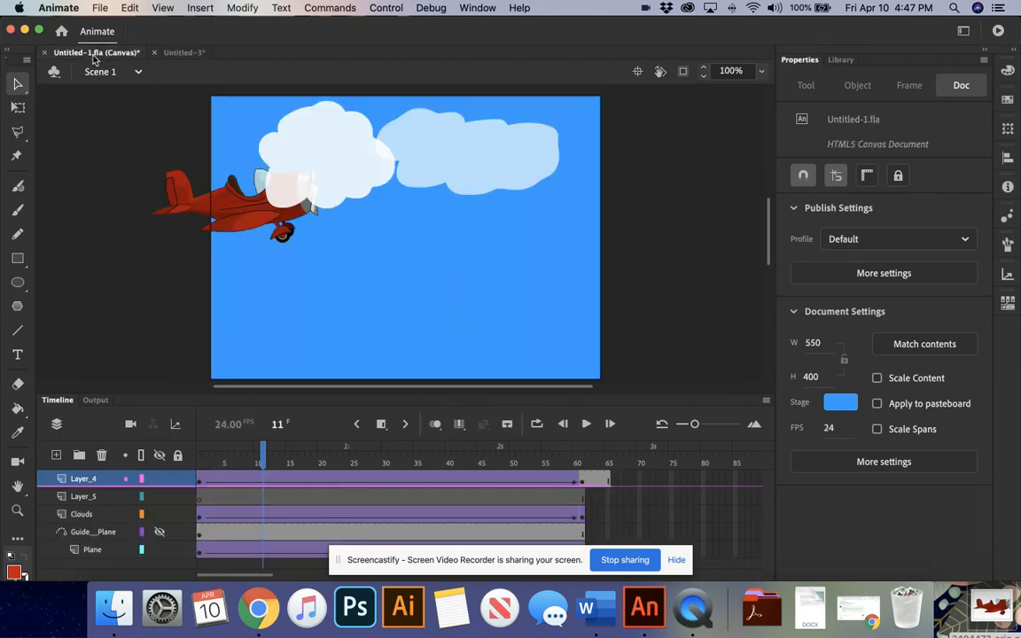
click(183, 53)
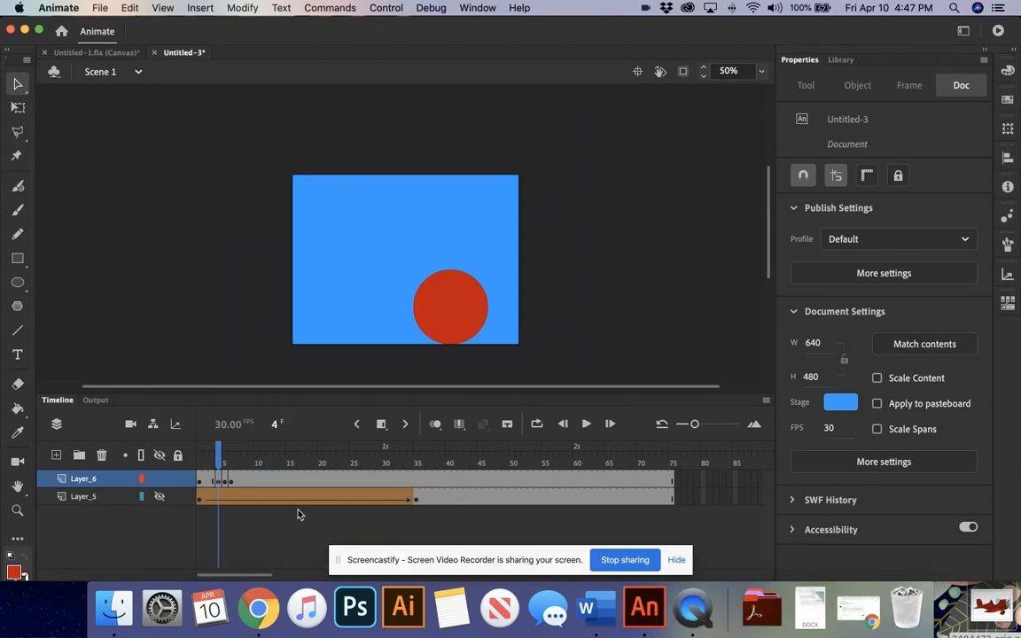
key(XF86AudioMute)
Step: Raise the circle on the frame 5 keyframe of Layer_6 to about Y 231 and return the playhead to frame 1
click(216, 483)
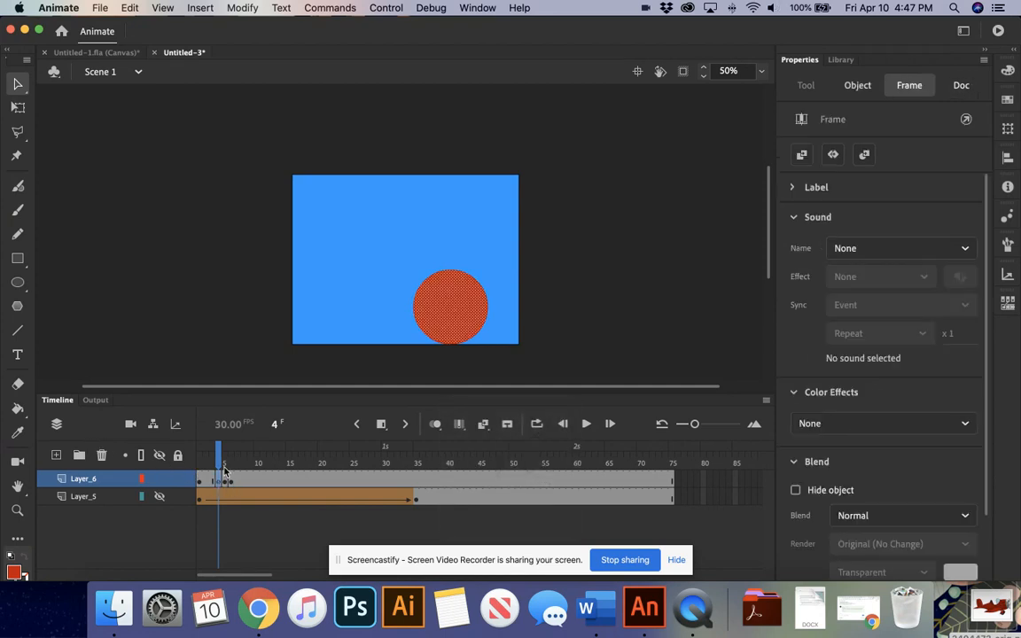
click(224, 484)
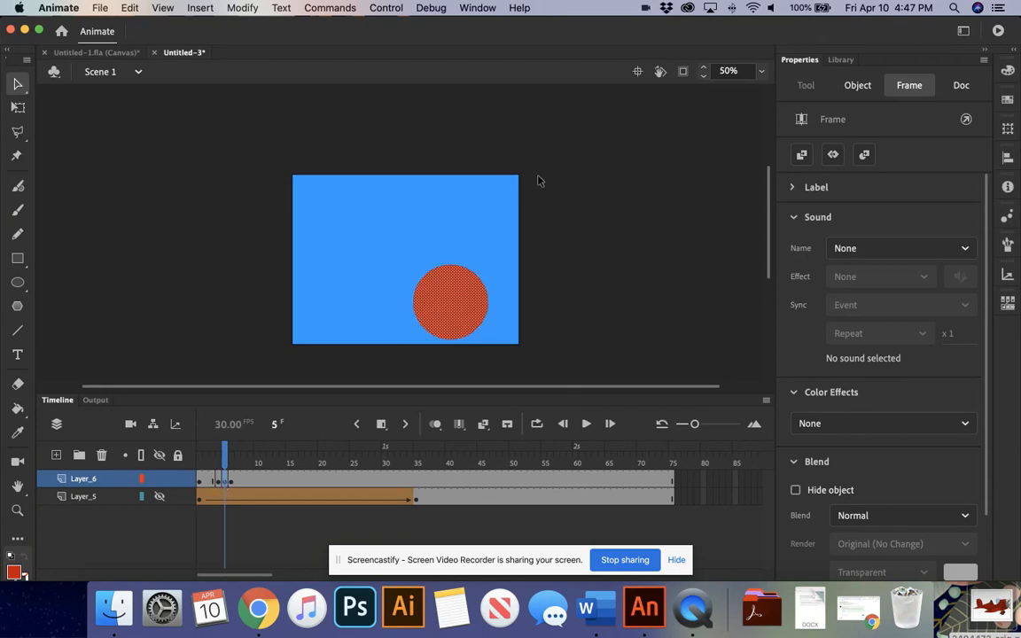
drag(457, 289, 457, 280)
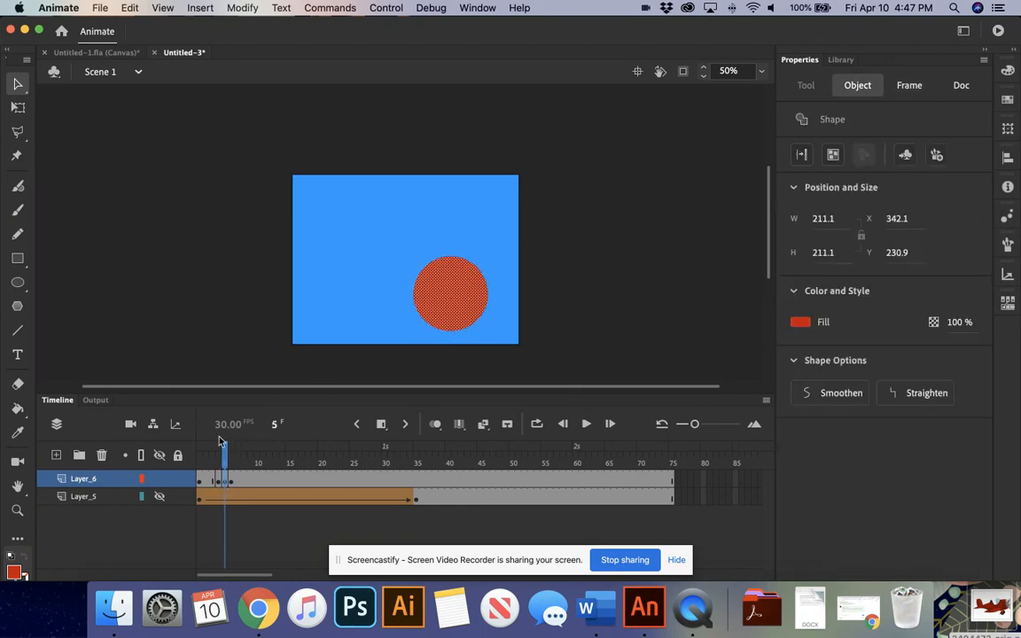
drag(221, 452, 201, 453)
click(203, 512)
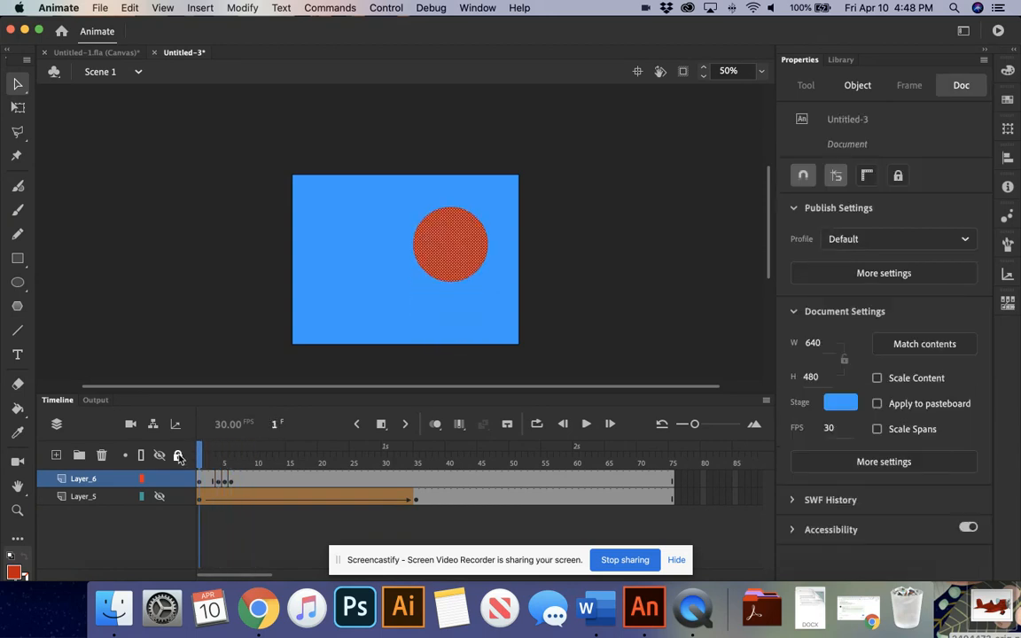
Step: Switch to Chrome and review the Logo Banner Project requirements on the DM2 agenda page
click(258, 607)
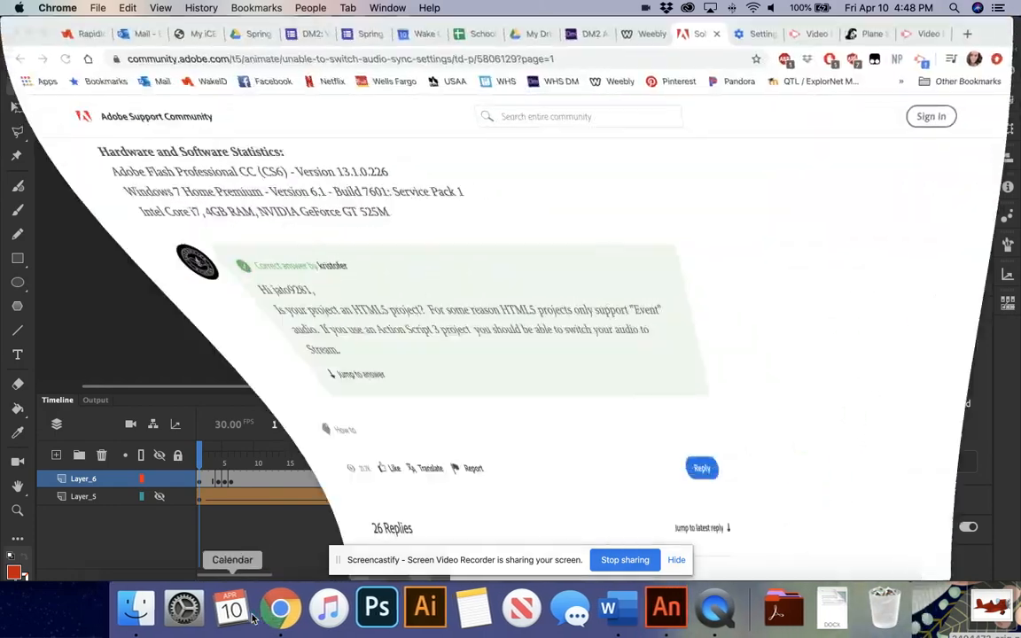
click(587, 33)
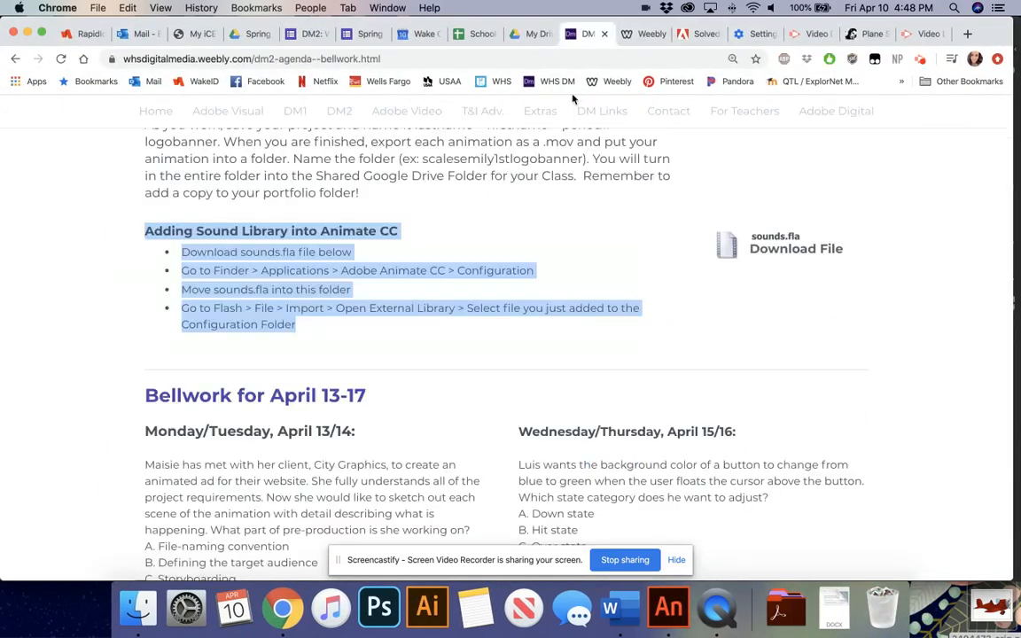
click(421, 343)
scroll(420, 343, up, 5)
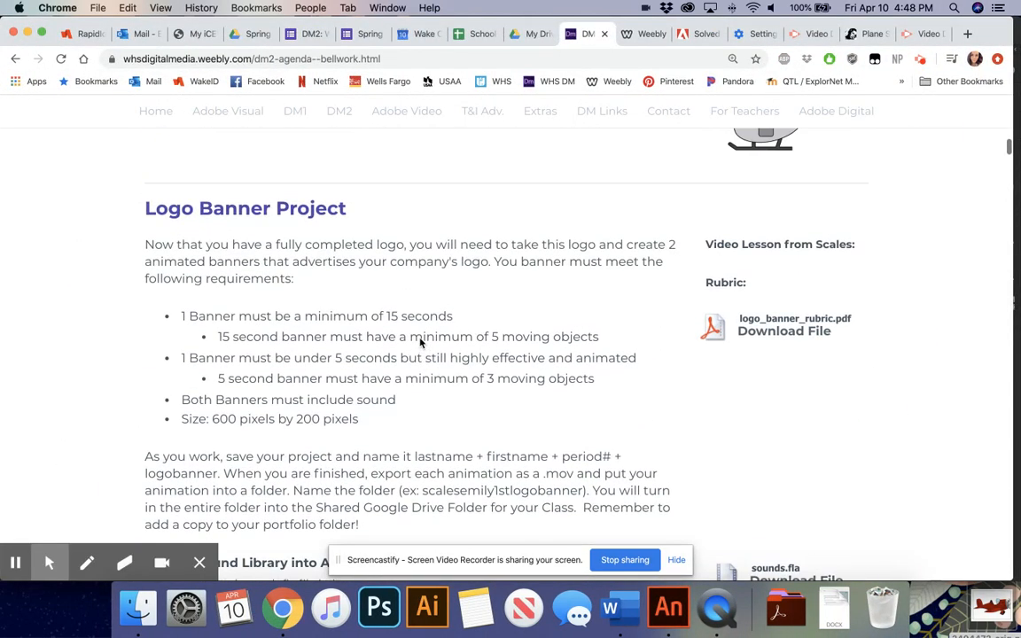
scroll(420, 343, down, 1)
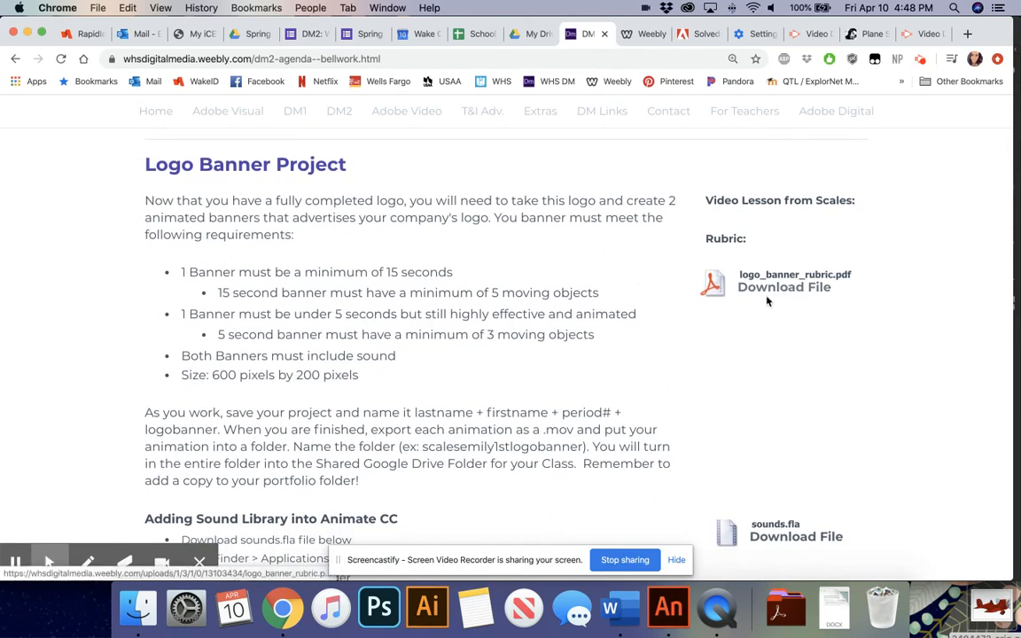
scroll(762, 289, up, 1)
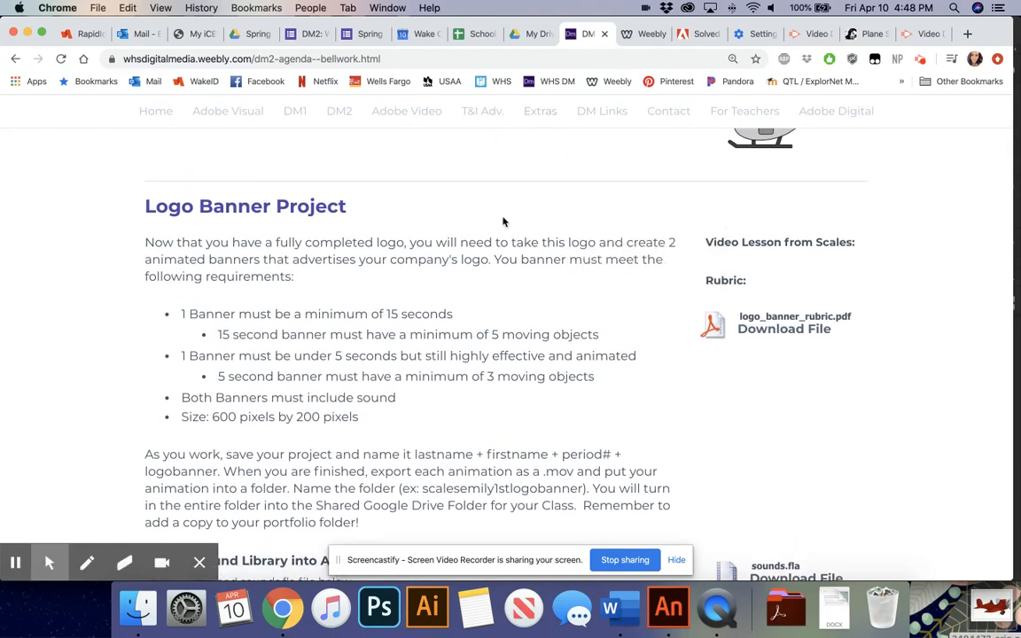
scroll(503, 217, up, 10)
scroll(507, 210, down, 9)
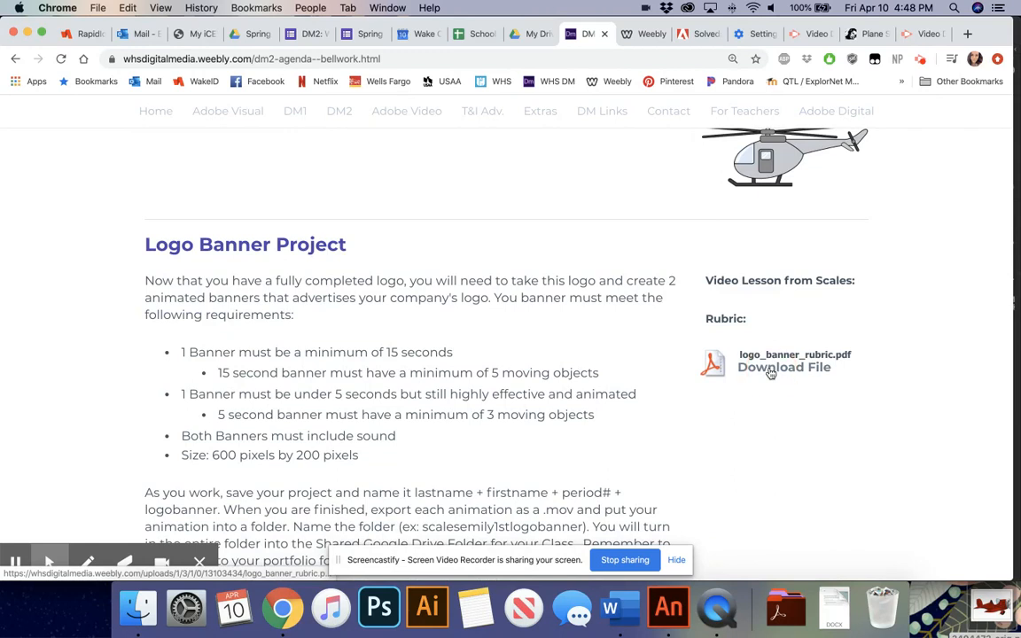
Step: Open logo_banner_rubric.pdf from the Logo Banner Project section and enlarge it for reading
click(771, 374)
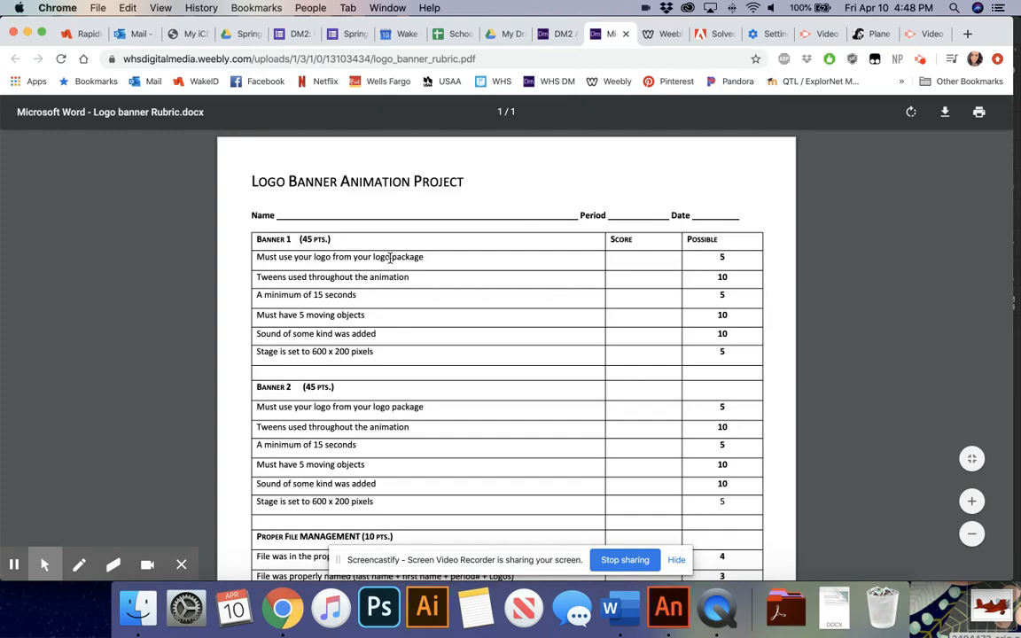
click(972, 502)
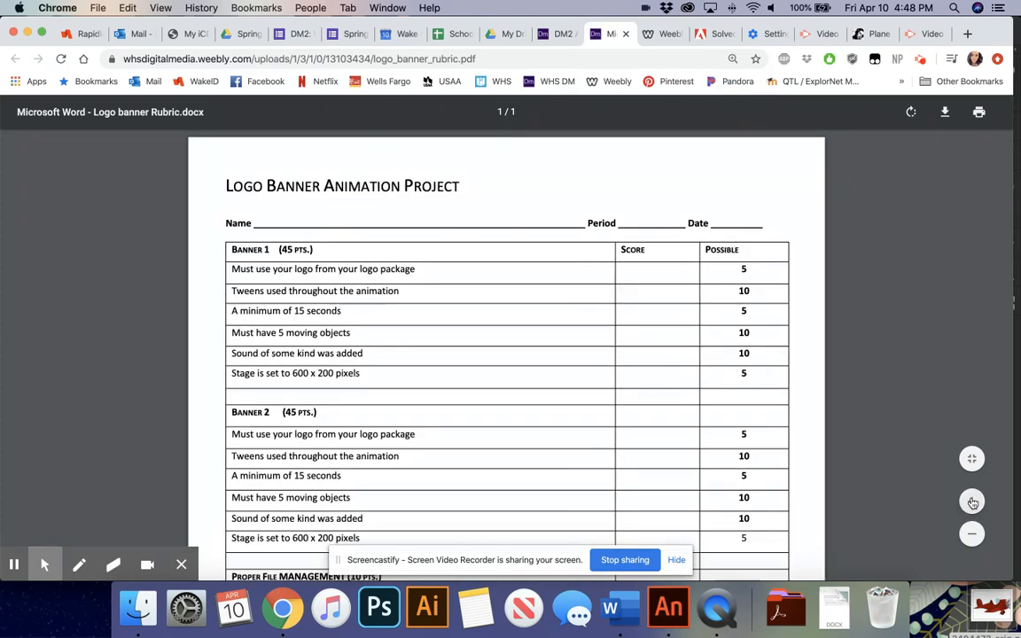
click(973, 502)
click(972, 502)
Step: Examine the rubric's criteria for Banner 1, Banner 2 and proper file management, highlighting the logo package requirement
drag(131, 319, 385, 330)
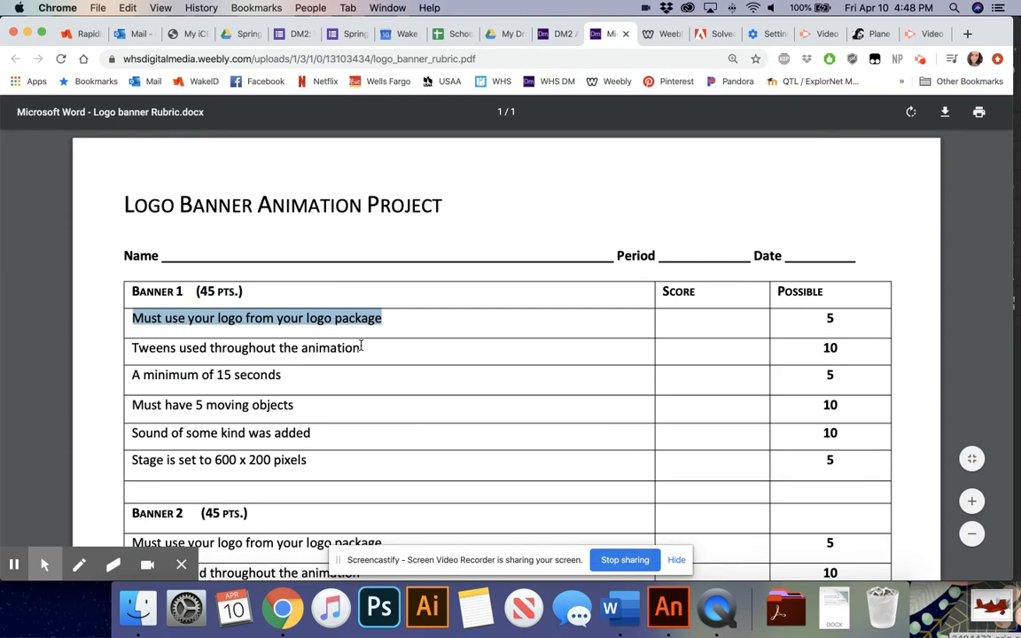
scroll(361, 346, down, 2)
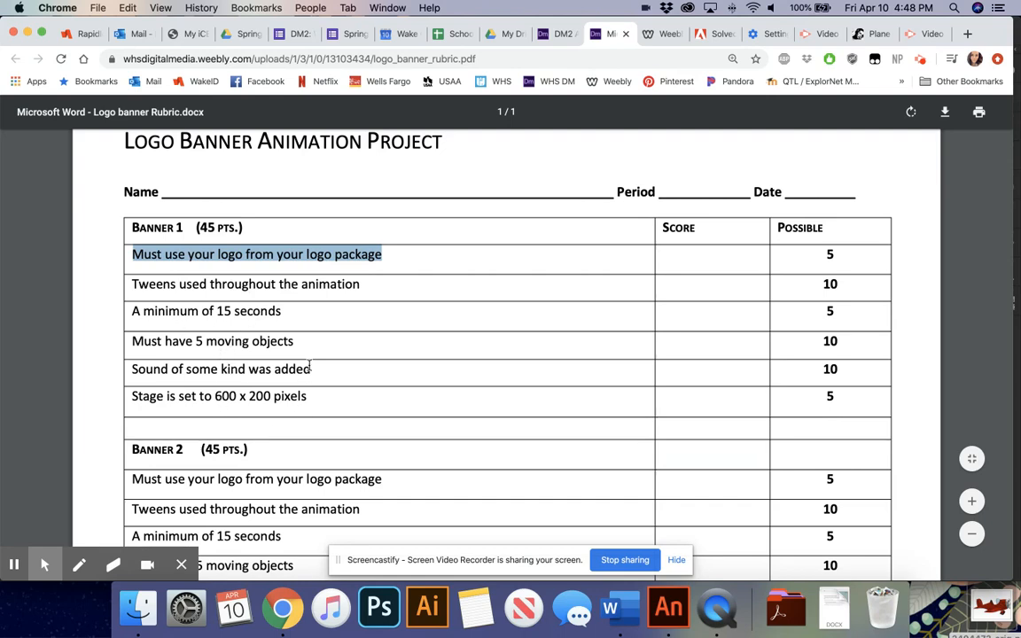
scroll(308, 365, down, 4)
scroll(309, 370, down, 3)
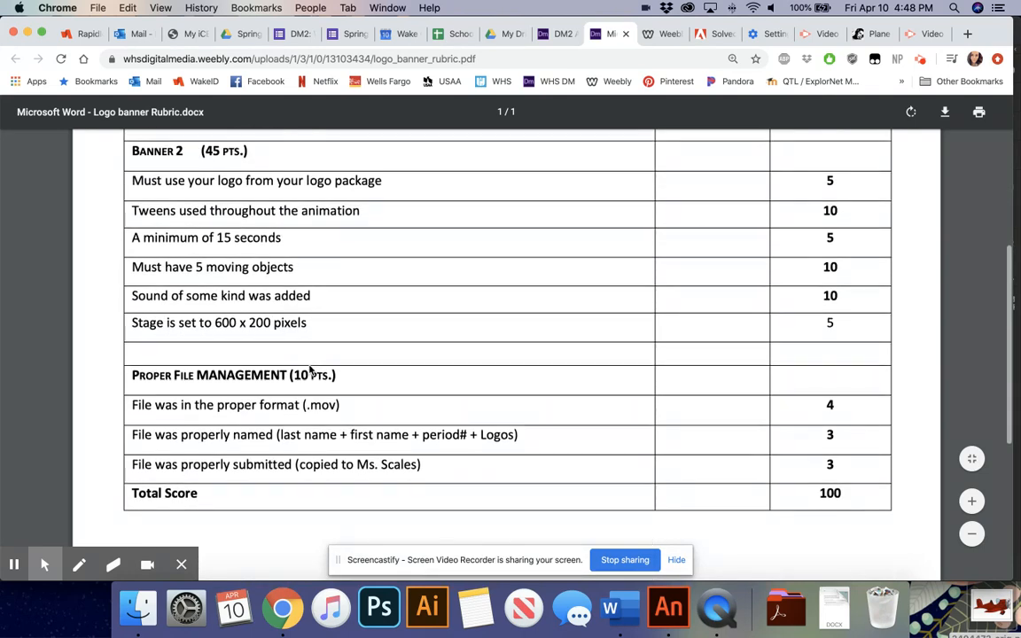
scroll(309, 370, down, 1)
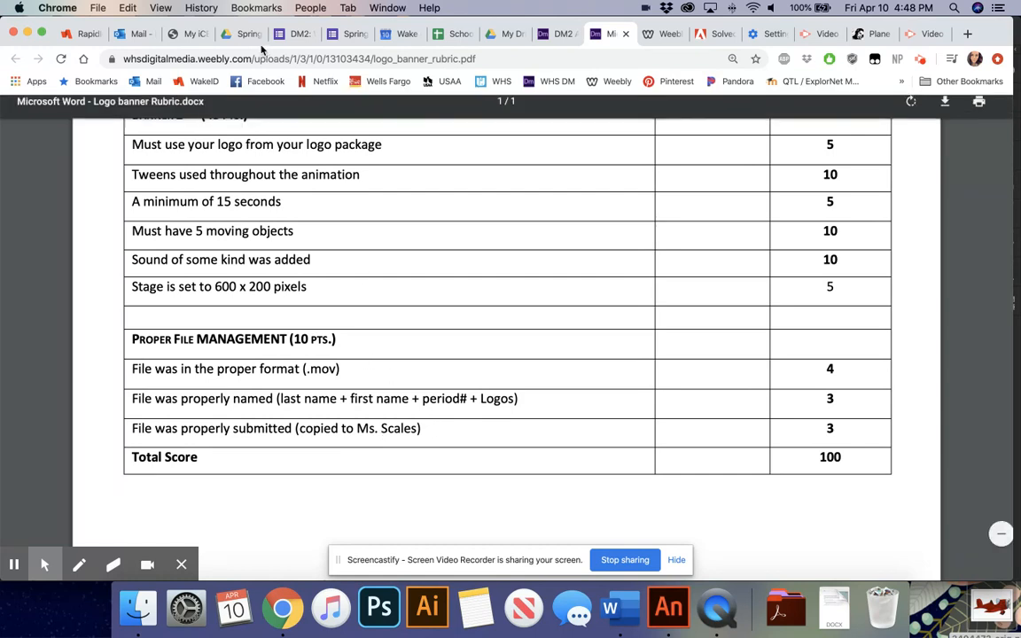
click(247, 37)
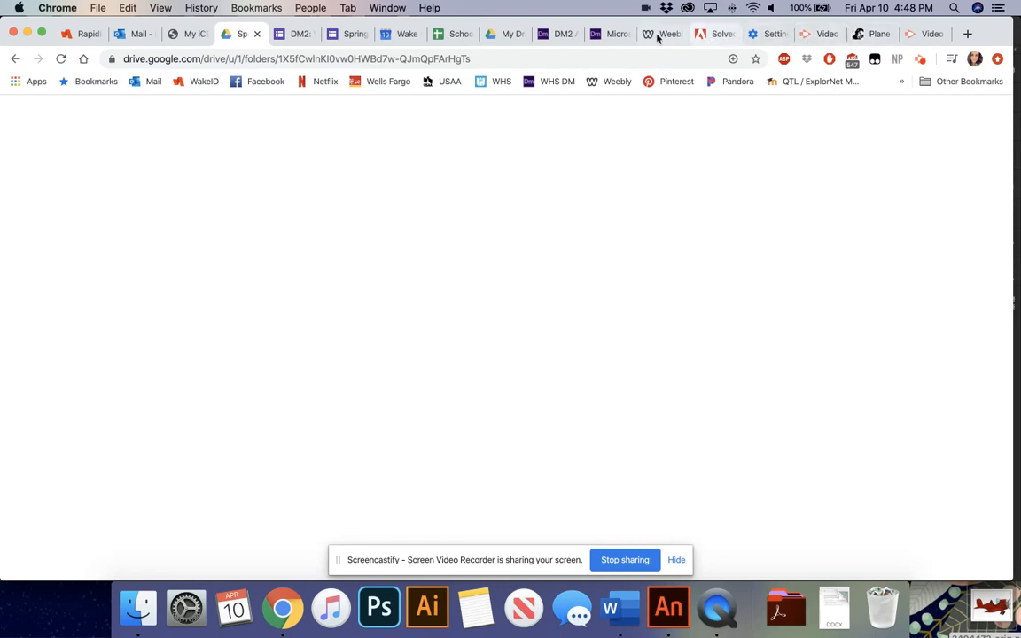
click(607, 34)
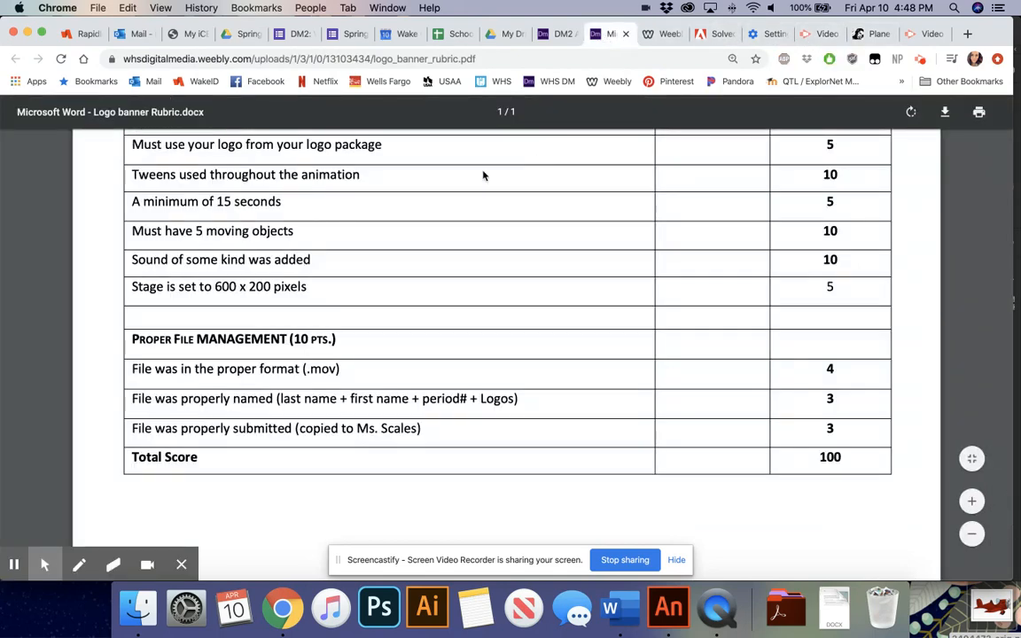